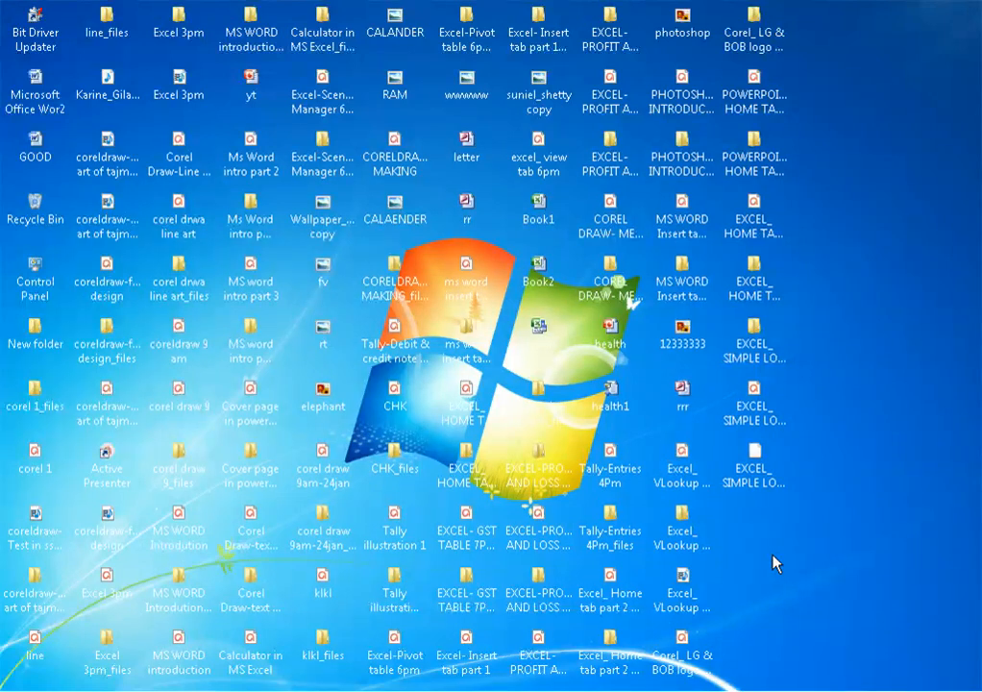
- Switch to the Book2 workbook in Excel and review the loan calculator's input values, empty result cells and payment table headings
{"action": "left_click", "coordinate": [224, 687]}
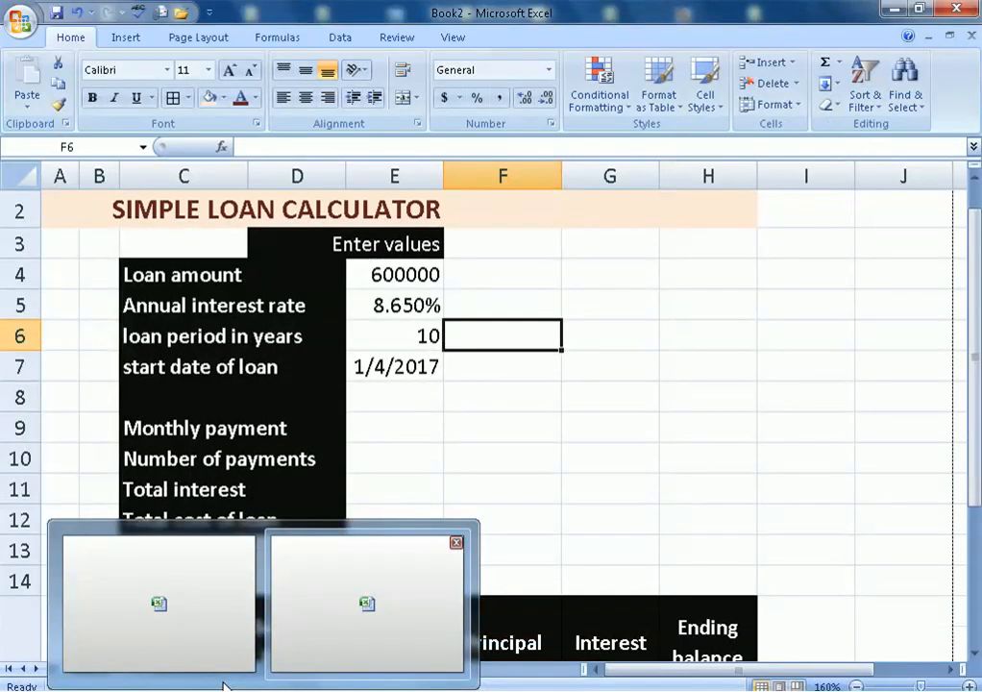
{"action": "left_click", "coordinate": [572, 448]}
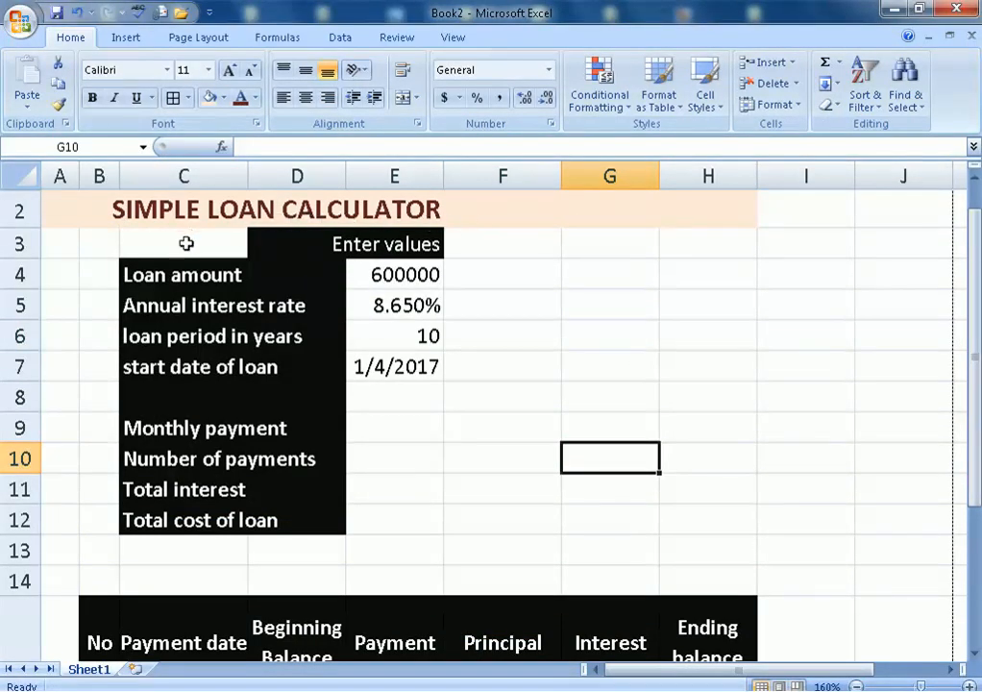
{"action": "left_click", "coordinate": [172, 274]}
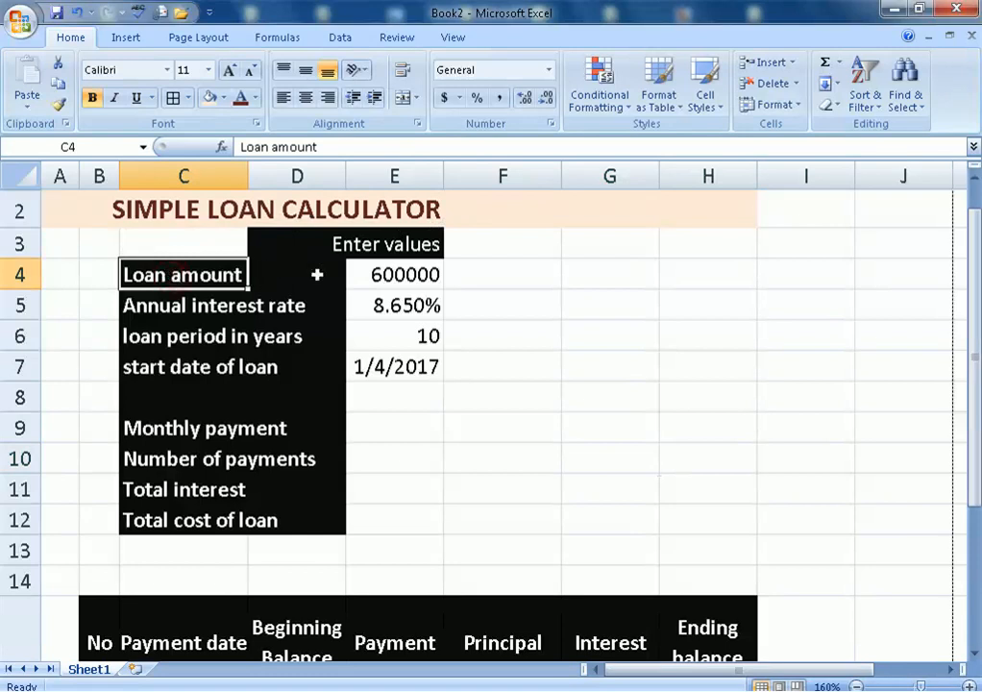
{"action": "left_click", "coordinate": [72, 208]}
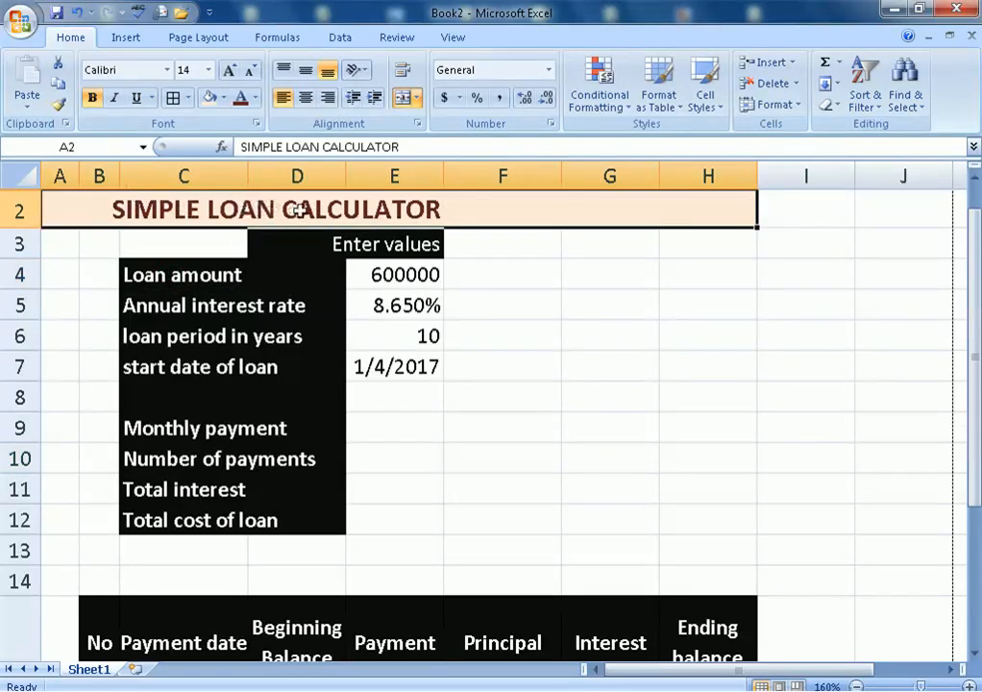
{"action": "left_click", "coordinate": [400, 275]}
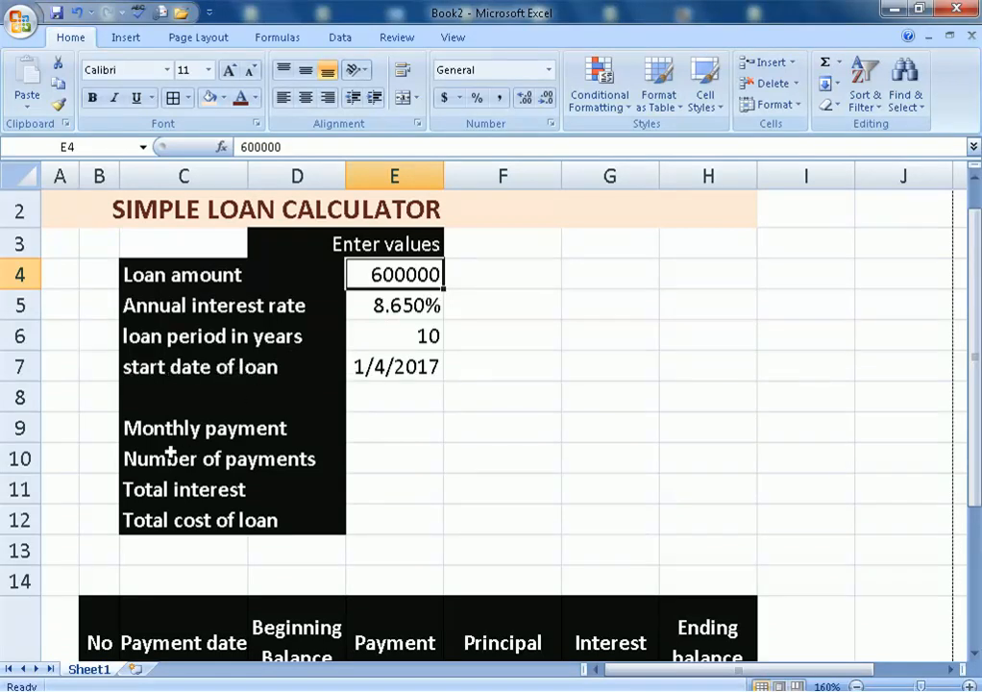
{"action": "left_click", "coordinate": [396, 426]}
{"action": "left_click_drag", "start_coordinate": [396, 426], "coordinate": [383, 508]}
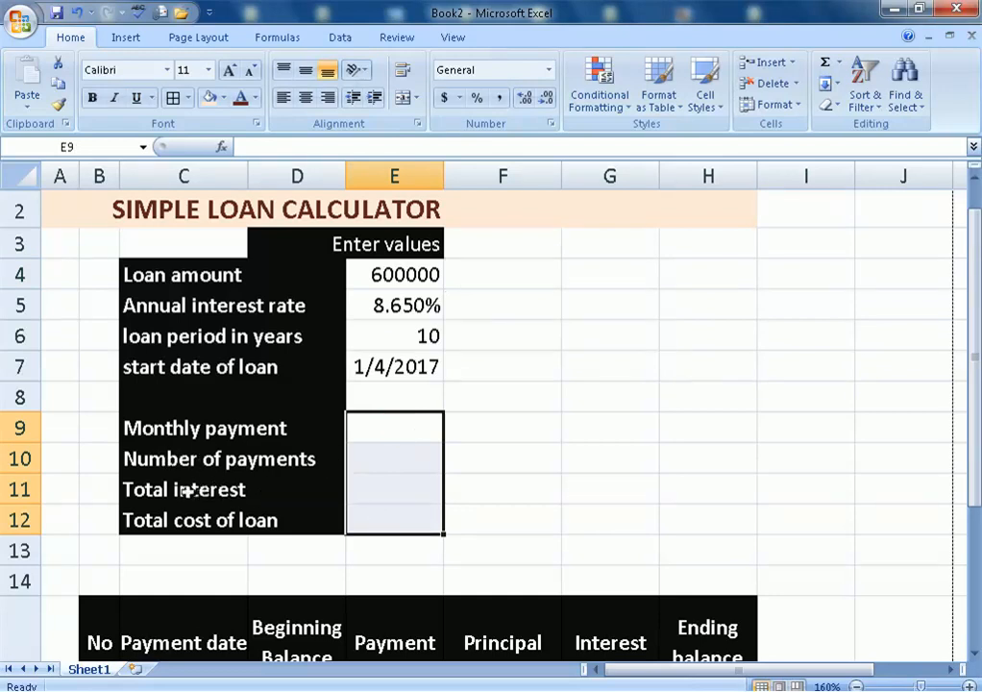
{"action": "scroll", "coordinate": [399, 517], "scroll_direction": "down", "scroll_amount": 2}
{"action": "scroll", "coordinate": [394, 500], "scroll_direction": "up", "scroll_amount": 2}
{"action": "scroll", "coordinate": [473, 367], "scroll_direction": "down", "scroll_amount": 2}
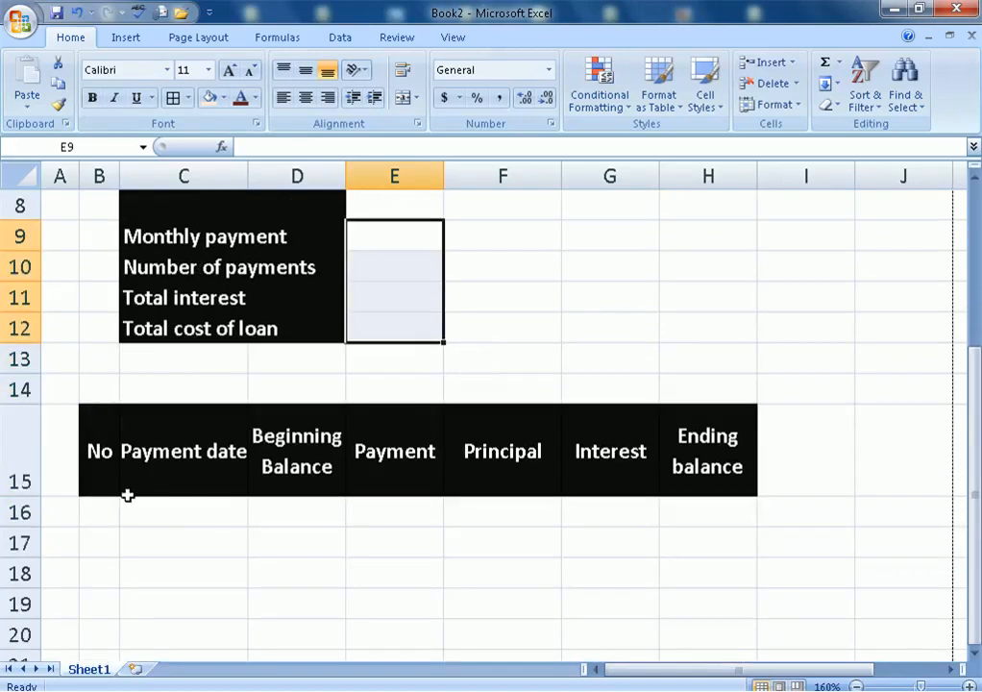
- Number the payments from 1 to 120 in the No column, filling a series from B16 down to B135
{"action": "left_click", "coordinate": [101, 507]}
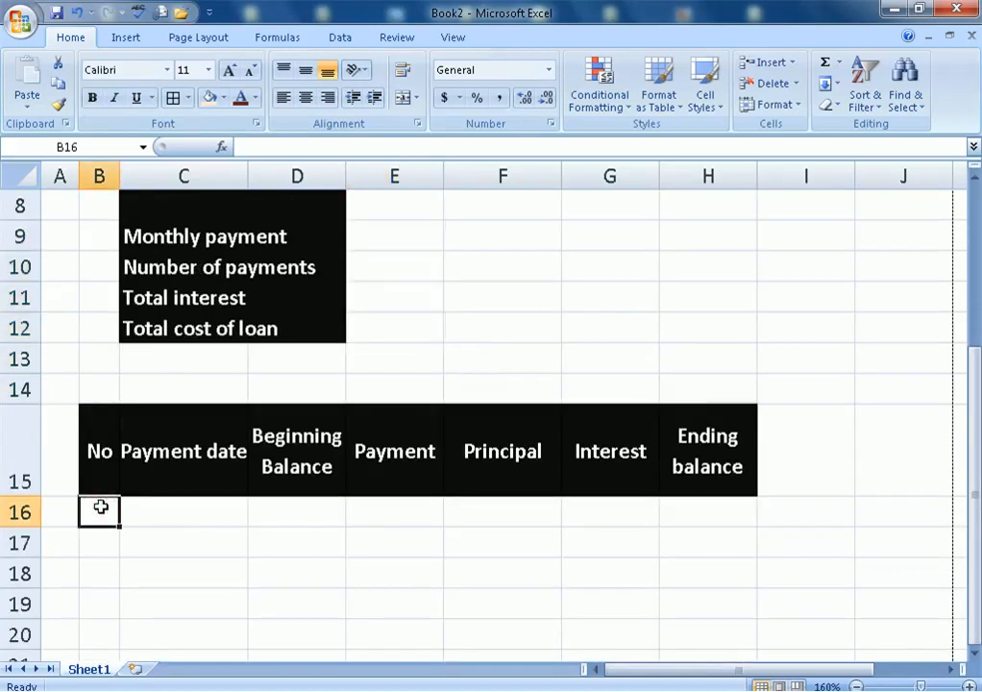
{"action": "type", "text": "1"}
{"action": "key", "text": "Return"}
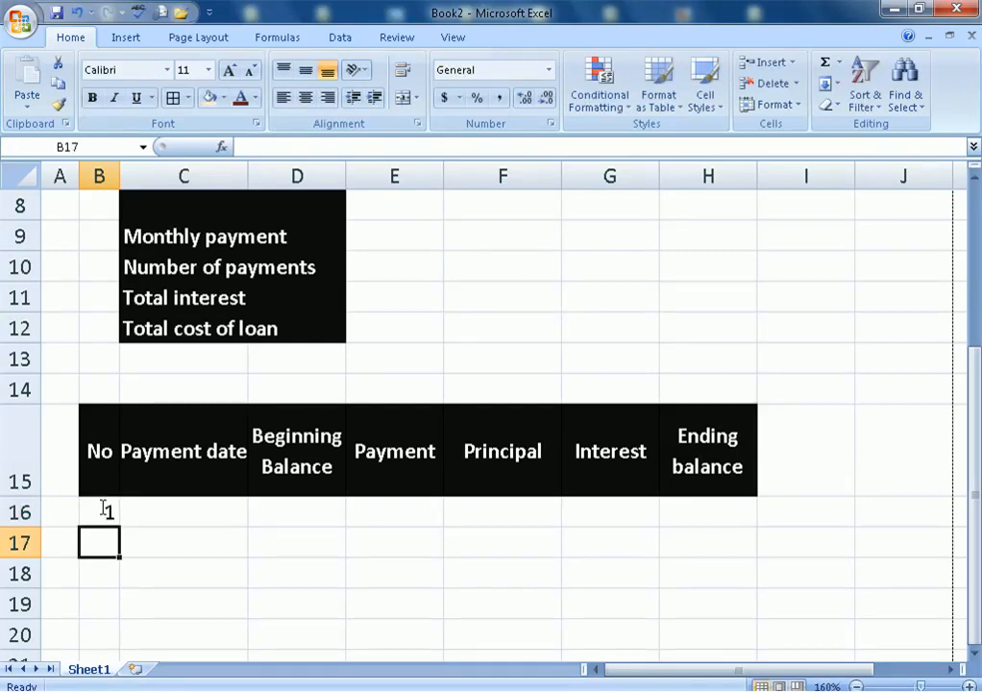
{"action": "scroll", "coordinate": [104, 509], "scroll_direction": "up", "scroll_amount": 2}
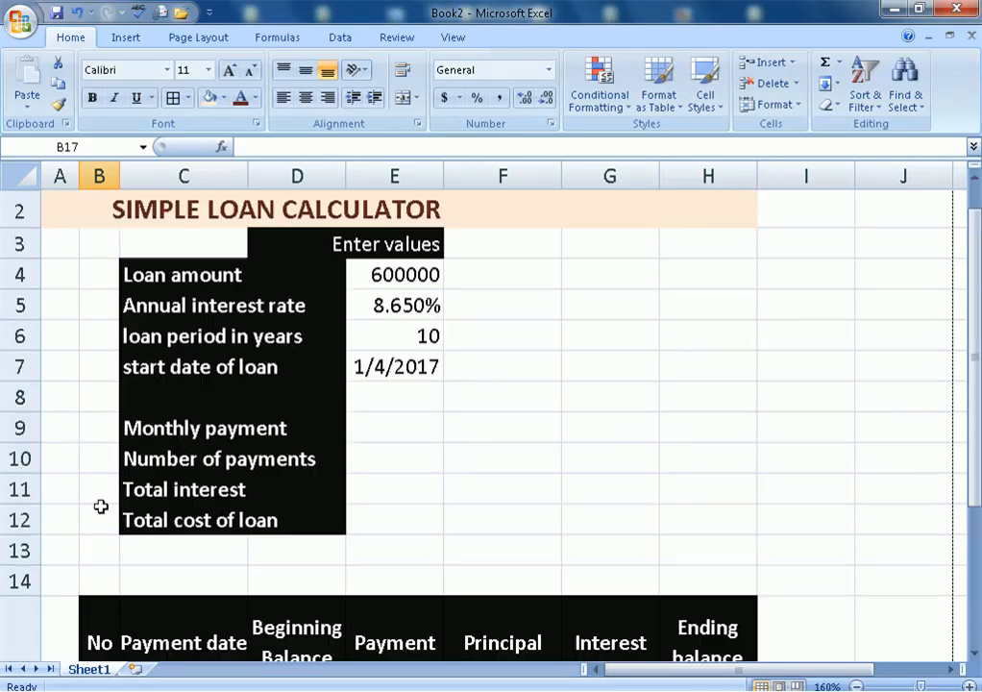
{"action": "scroll", "coordinate": [423, 332], "scroll_direction": "down", "scroll_amount": 1}
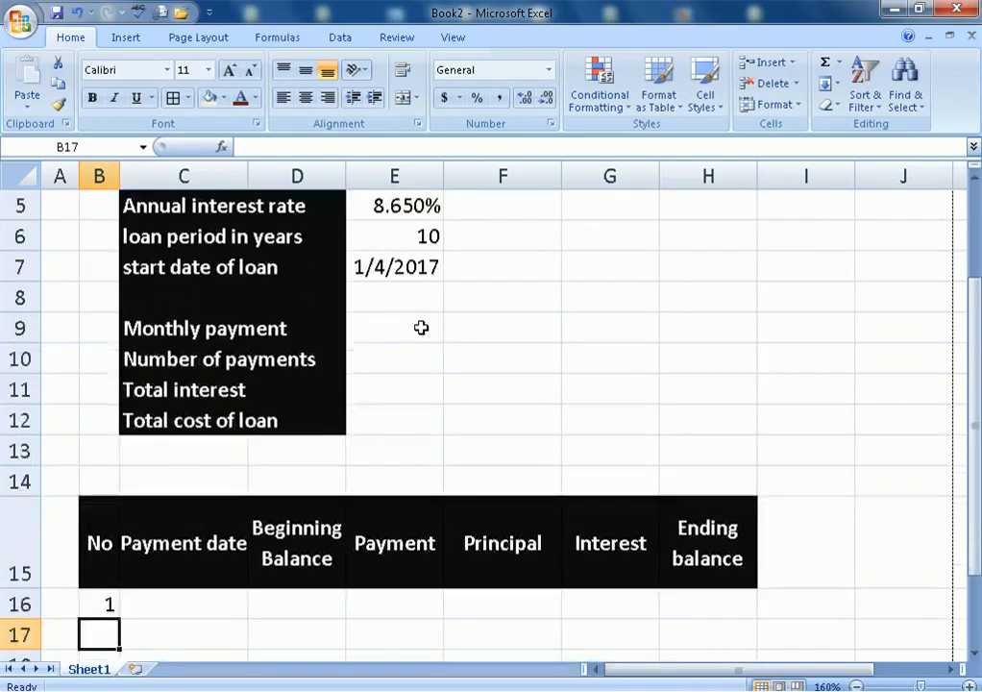
{"action": "left_click", "coordinate": [110, 602]}
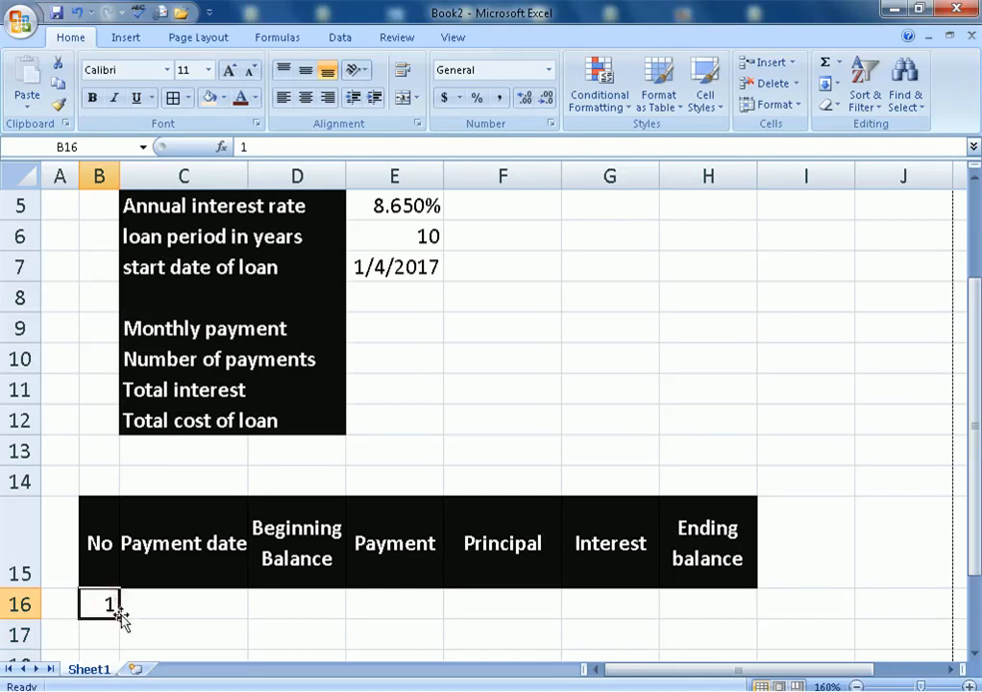
{"action": "left_click_drag", "start_coordinate": [121, 619], "coordinate": [96, 281]}
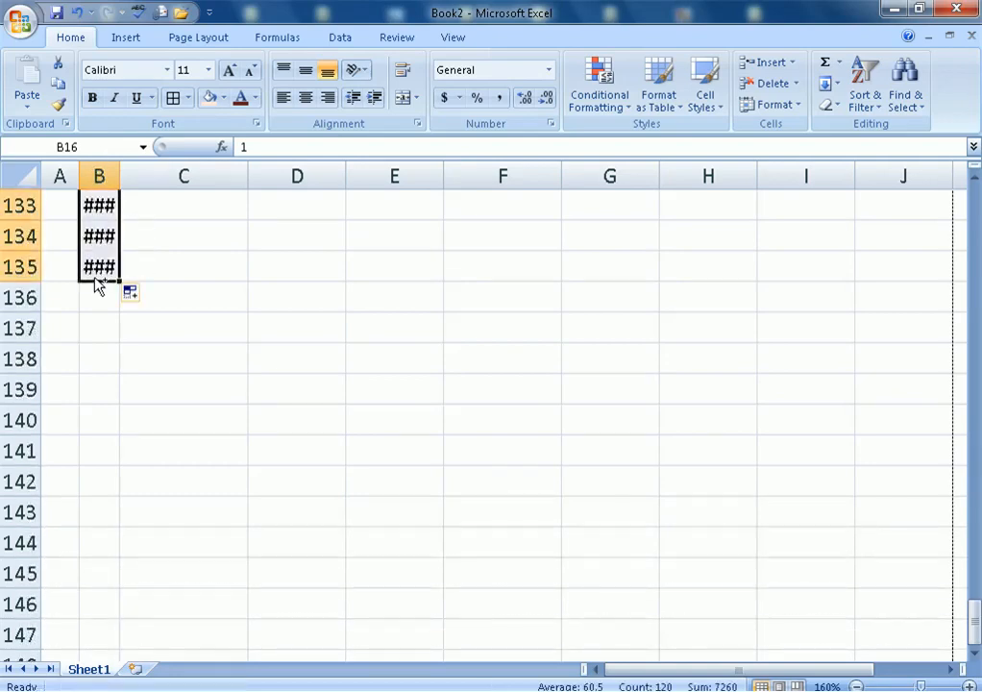
- Widen column B slightly so the three-digit payment numbers fit
{"action": "left_click_drag", "start_coordinate": [122, 169], "coordinate": [129, 171]}
{"action": "scroll", "coordinate": [196, 278], "scroll_direction": "up", "scroll_amount": 4}
{"action": "scroll", "coordinate": [196, 278], "scroll_direction": "up", "scroll_amount": 18}
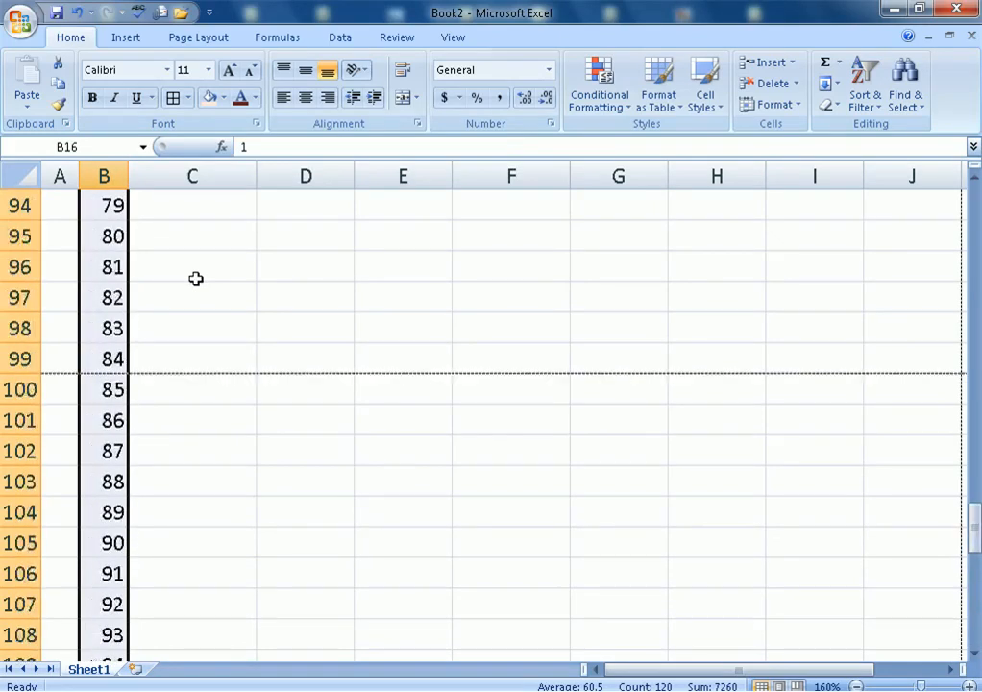
{"action": "scroll", "coordinate": [196, 278], "scroll_direction": "up", "scroll_amount": 20}
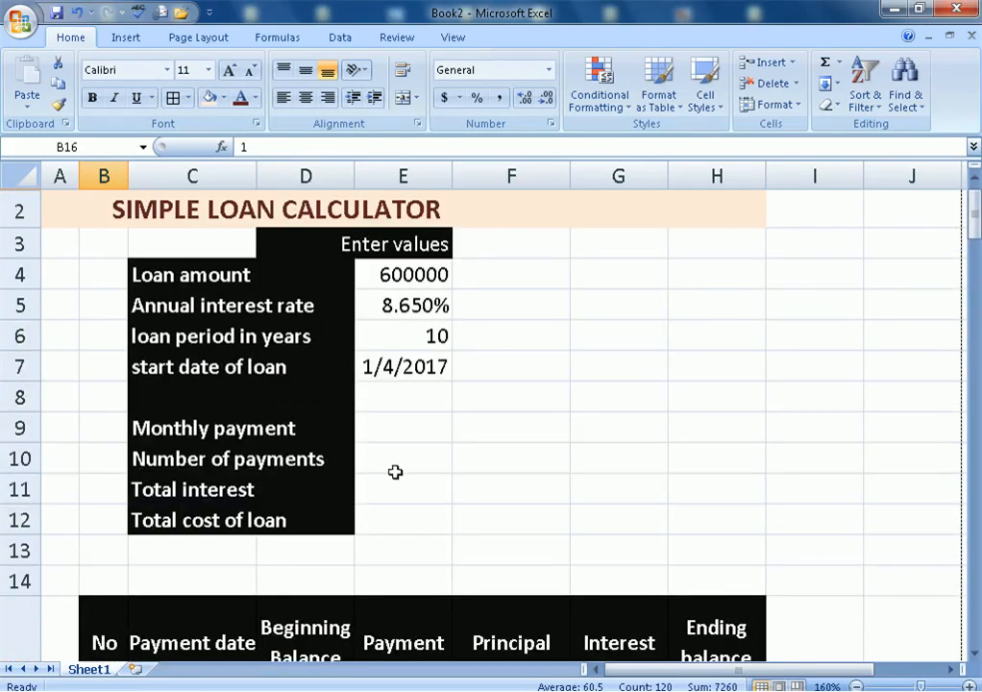
- Calculate the monthly payment in E9 with the formula =-PMT(E5/12,E6*12,E4)
{"action": "left_click", "coordinate": [414, 426]}
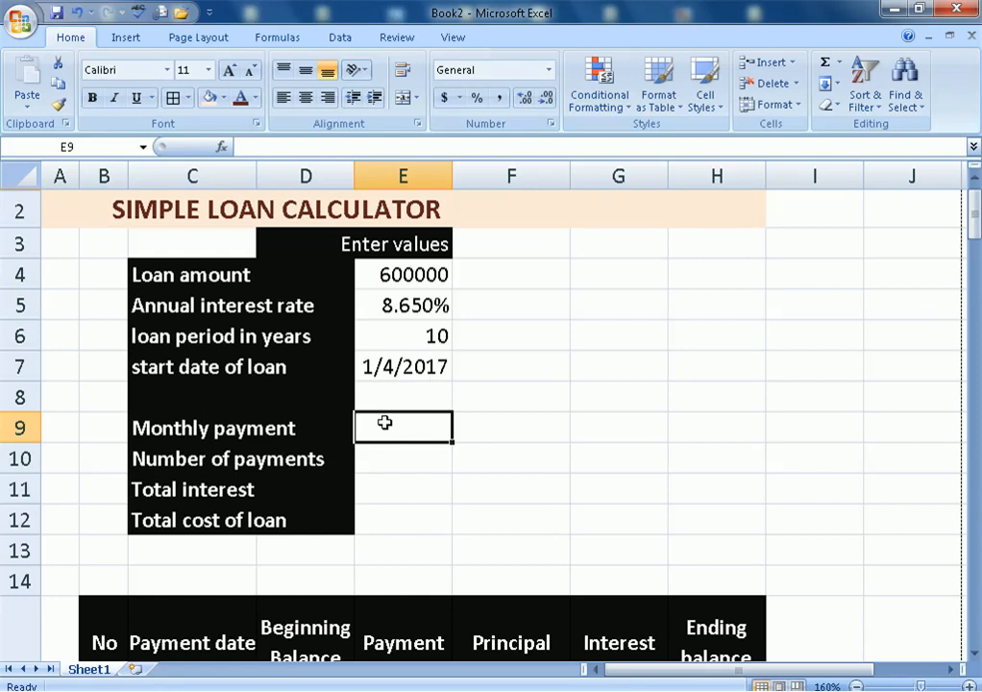
{"action": "type", "text": "="}
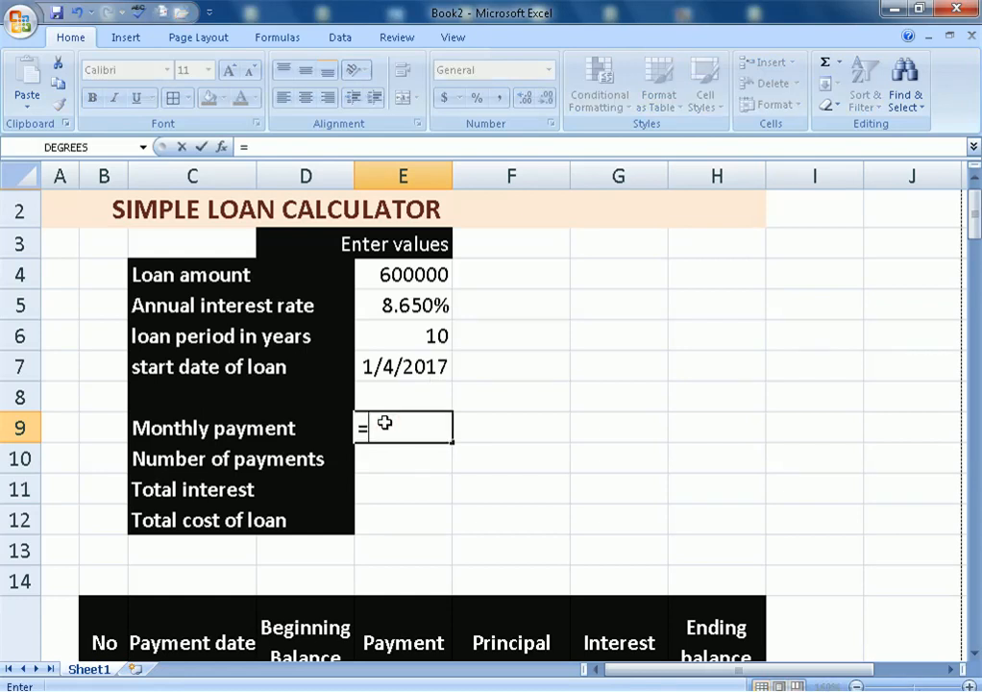
{"action": "type", "text": "-PMT"}
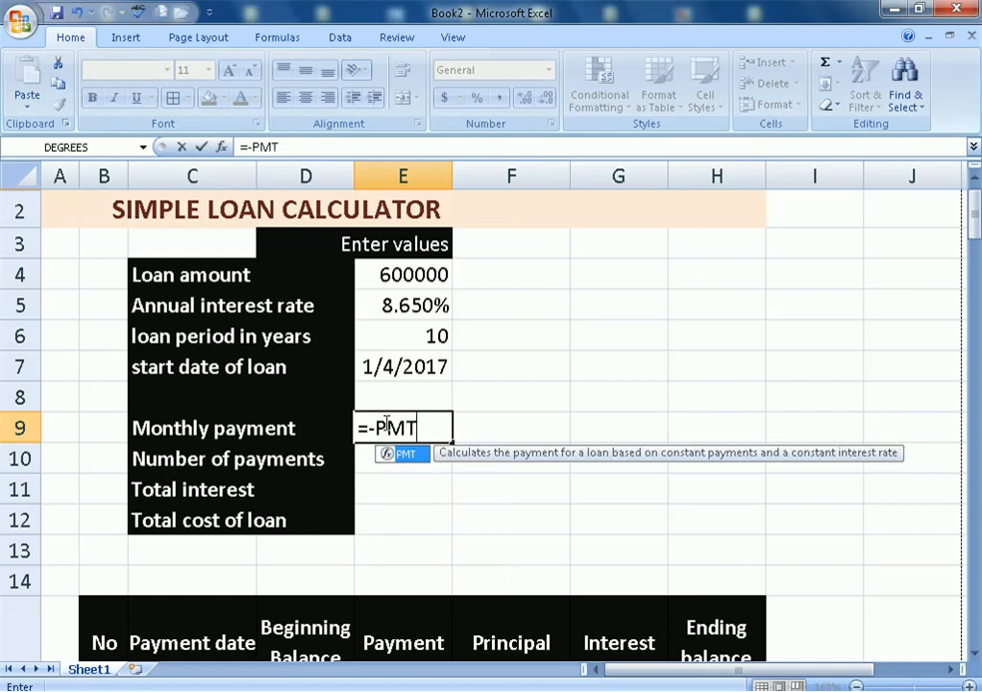
{"action": "type", "text": "("}
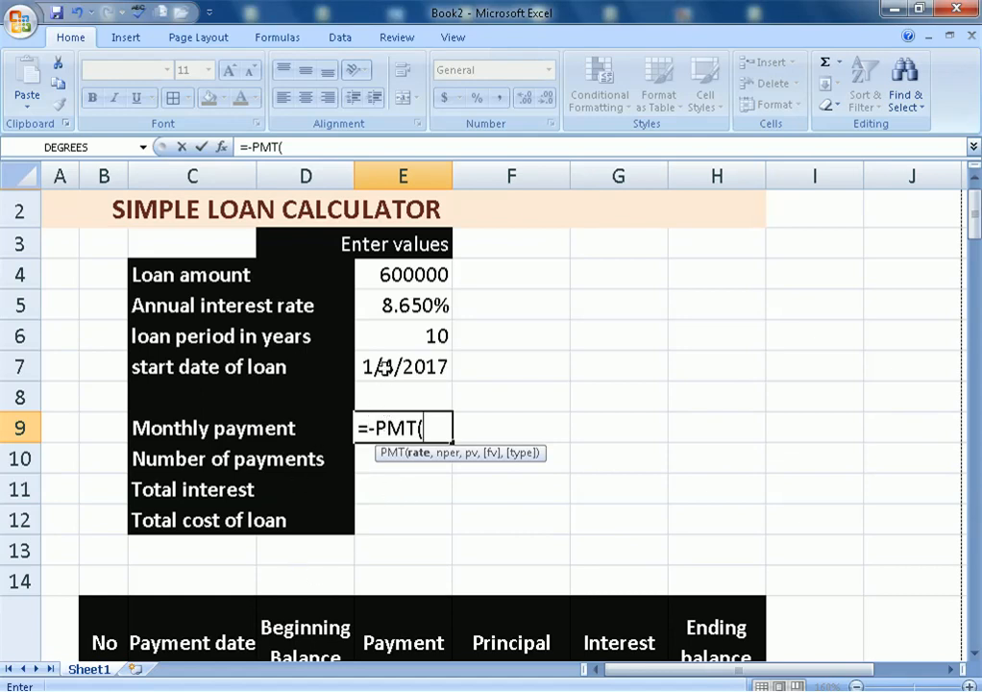
{"action": "left_click", "coordinate": [410, 300]}
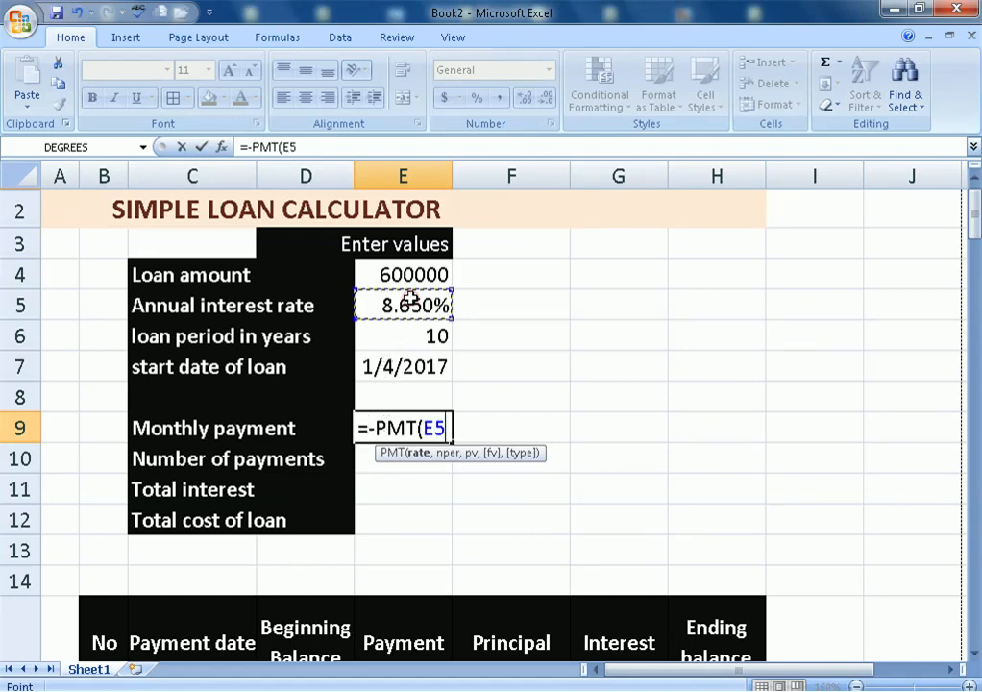
{"action": "type", "text": "/12"}
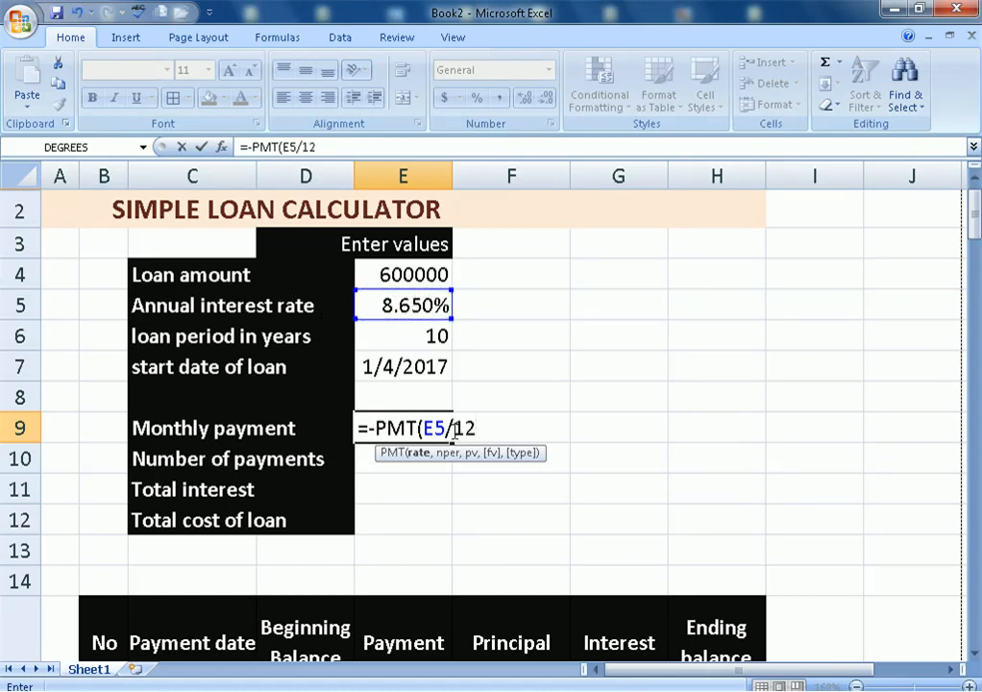
{"action": "type", "text": ","}
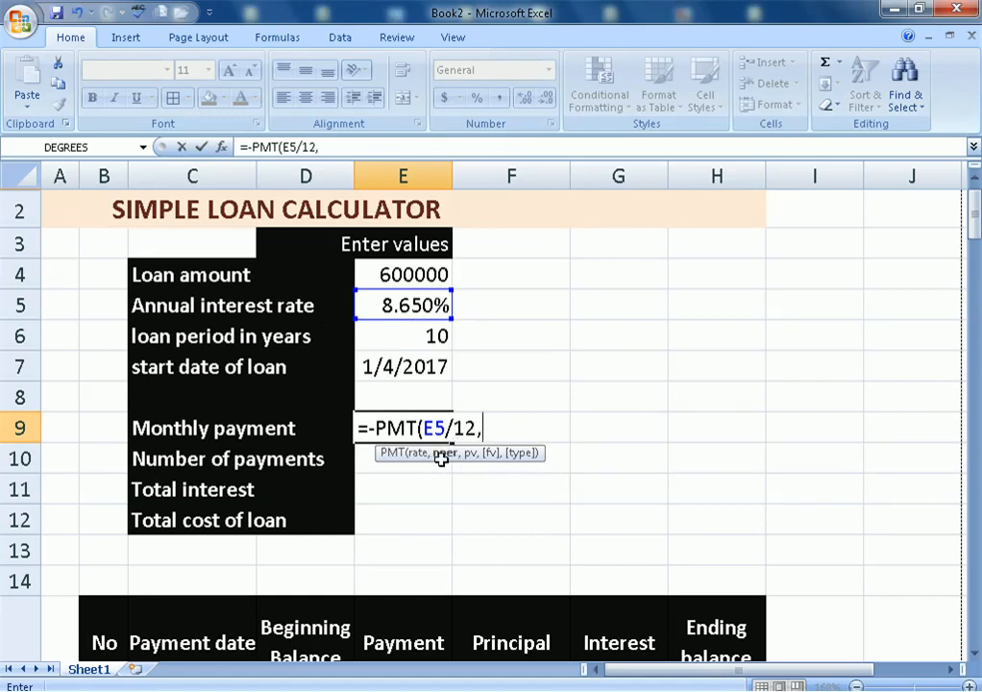
{"action": "left_click", "coordinate": [402, 335]}
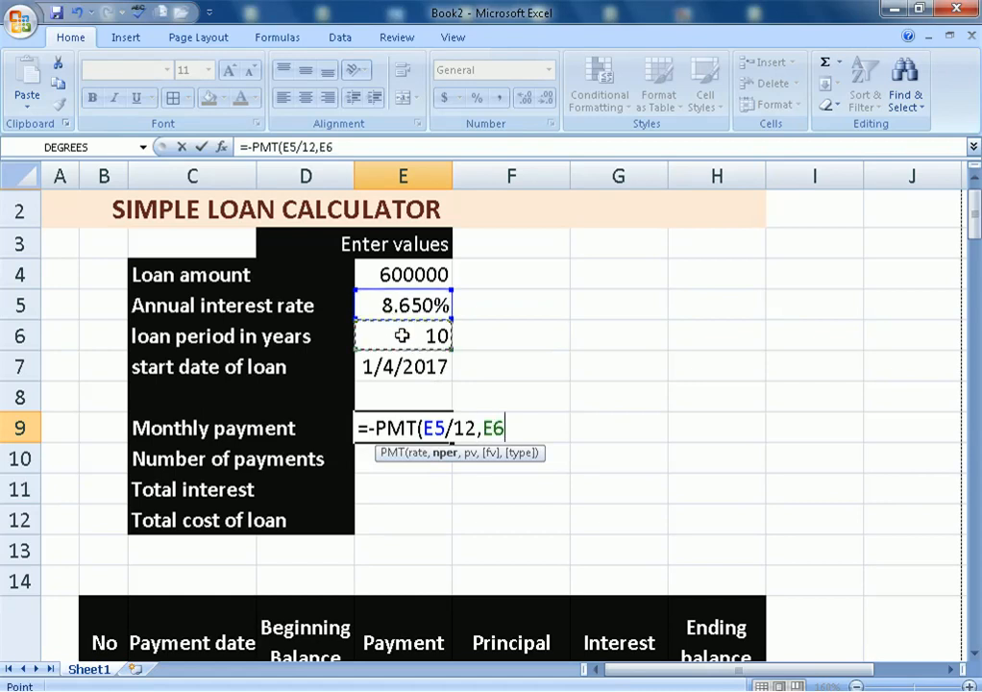
{"action": "type", "text": "*12"}
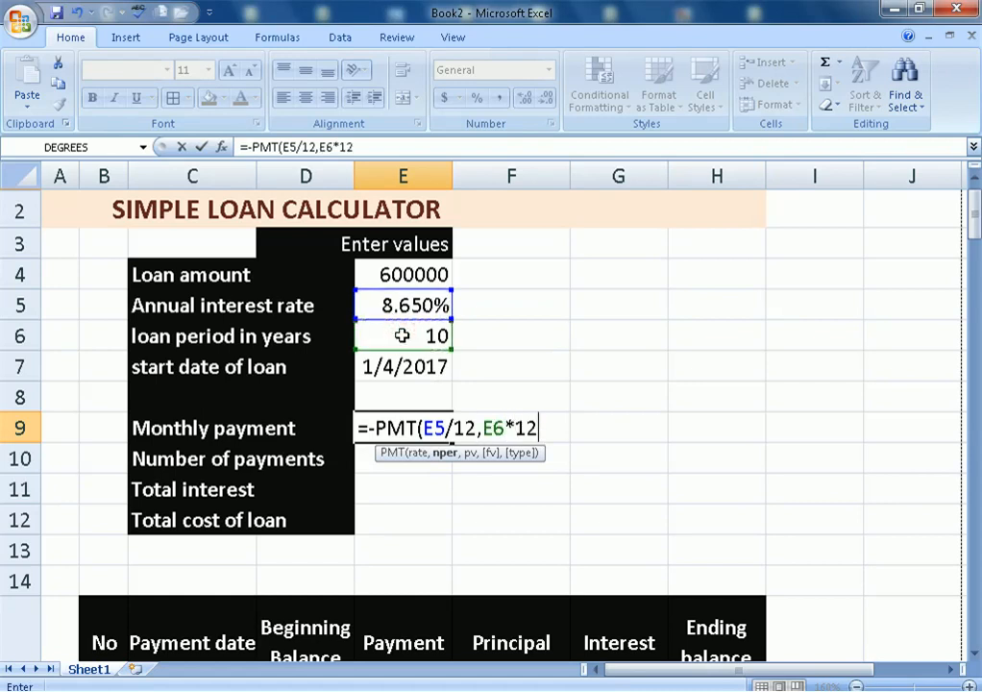
{"action": "type", "text": ","}
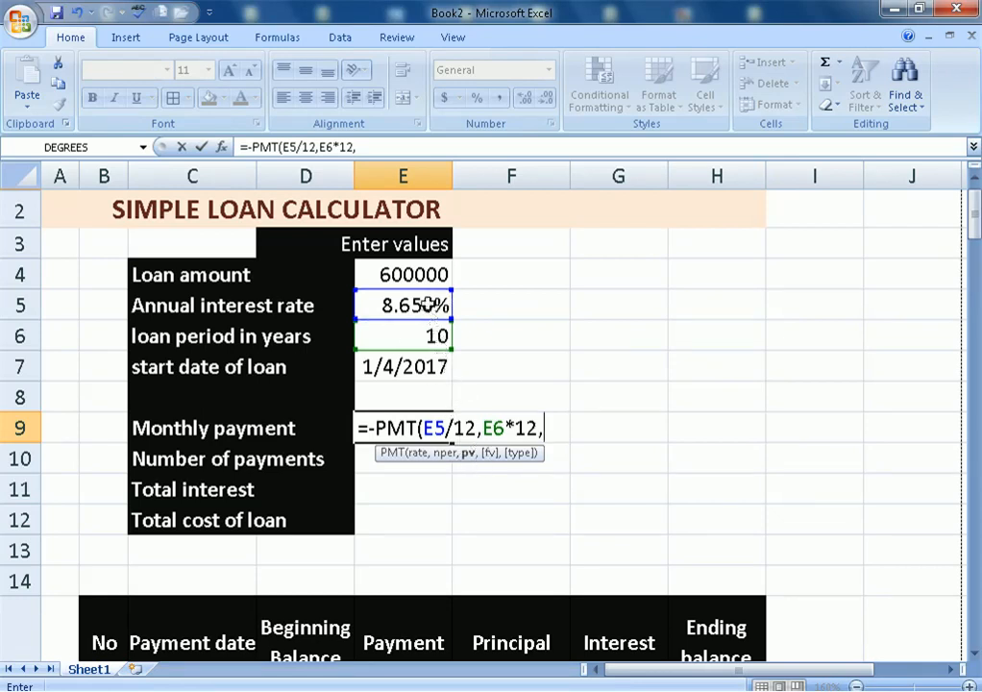
{"action": "left_click", "coordinate": [422, 273]}
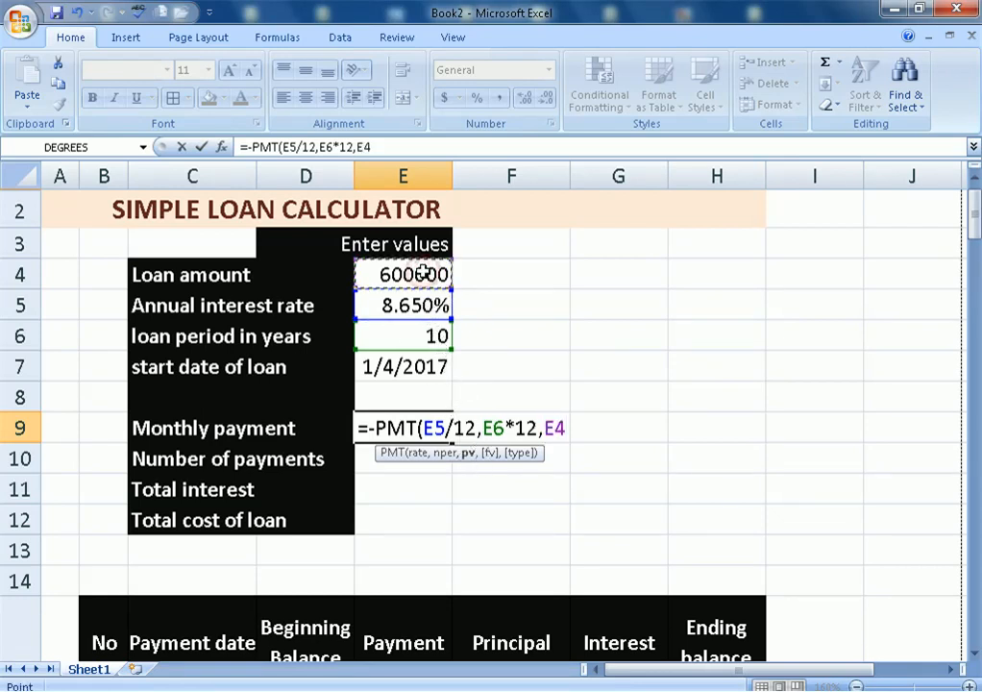
{"action": "type", "text": ")"}
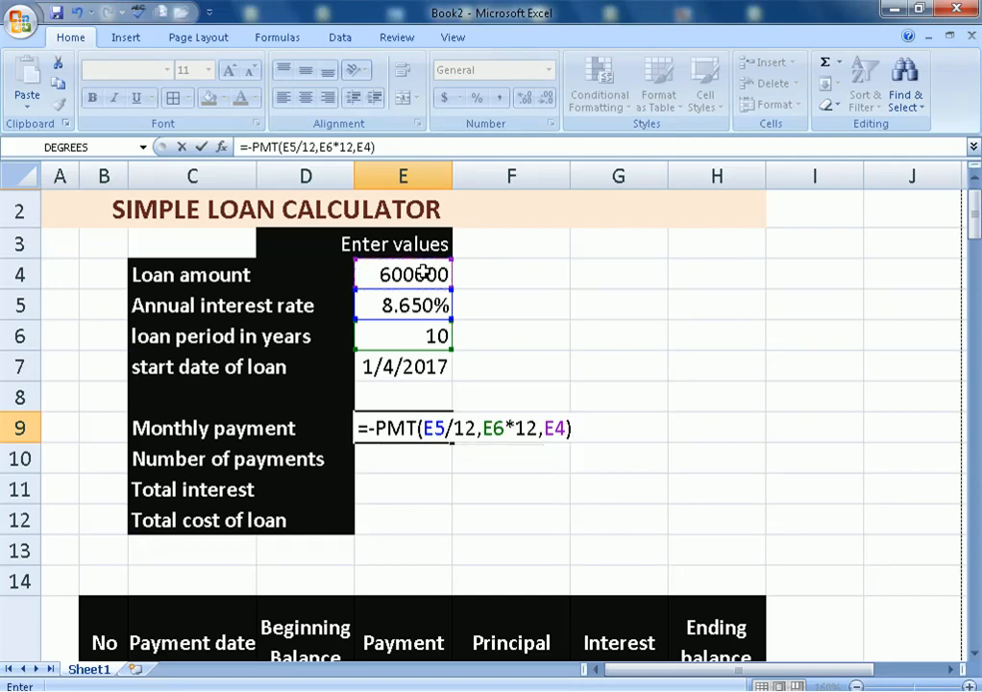
{"action": "key", "text": "Return"}
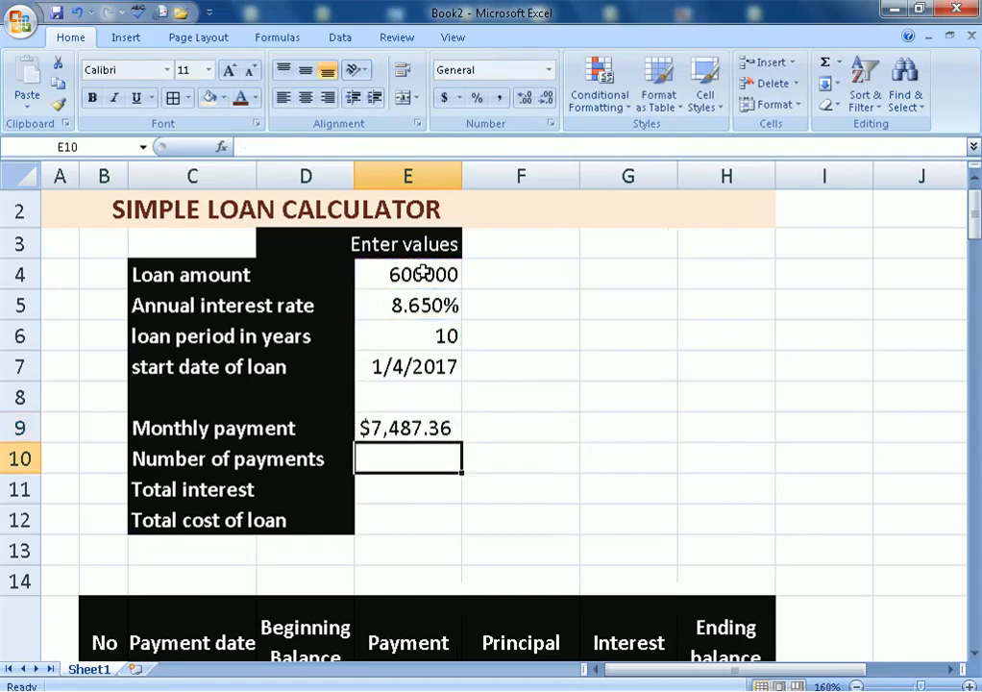
- Format the monthly payment in E9 as a plain number without a currency symbol or decimal places
{"action": "left_click", "coordinate": [410, 426]}
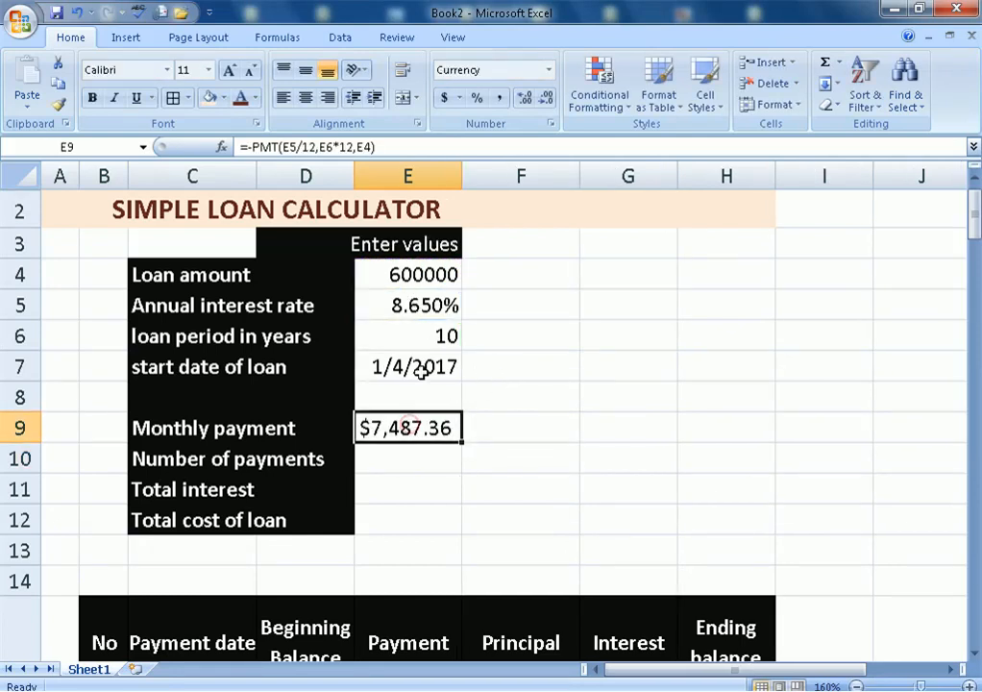
{"action": "left_click", "coordinate": [548, 69]}
{"action": "left_click", "coordinate": [535, 96]}
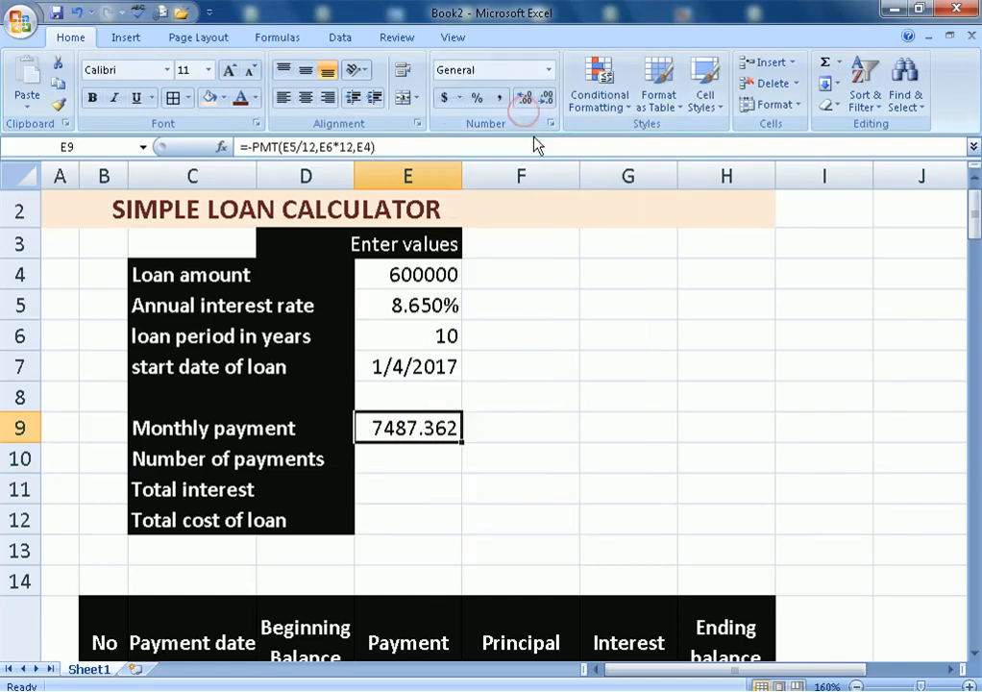
{"action": "left_click", "coordinate": [545, 99]}
{"action": "left_click", "coordinate": [545, 99]}
{"action": "left_click", "coordinate": [544, 100]}
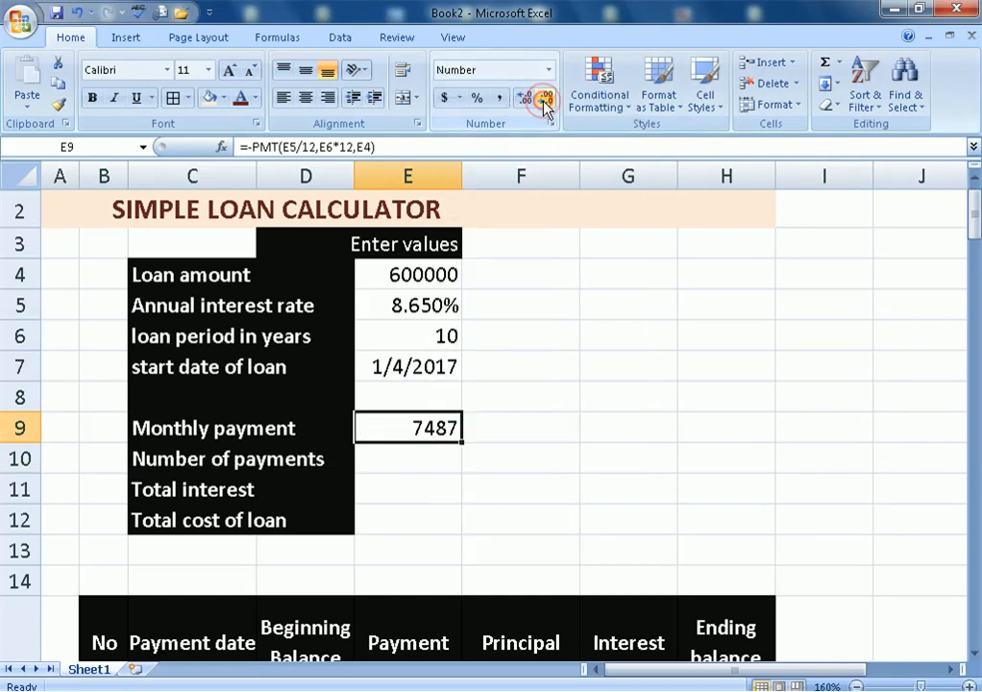
- Calculate the number of payments in E10 with the formula =E6*12
{"action": "left_click", "coordinate": [407, 459]}
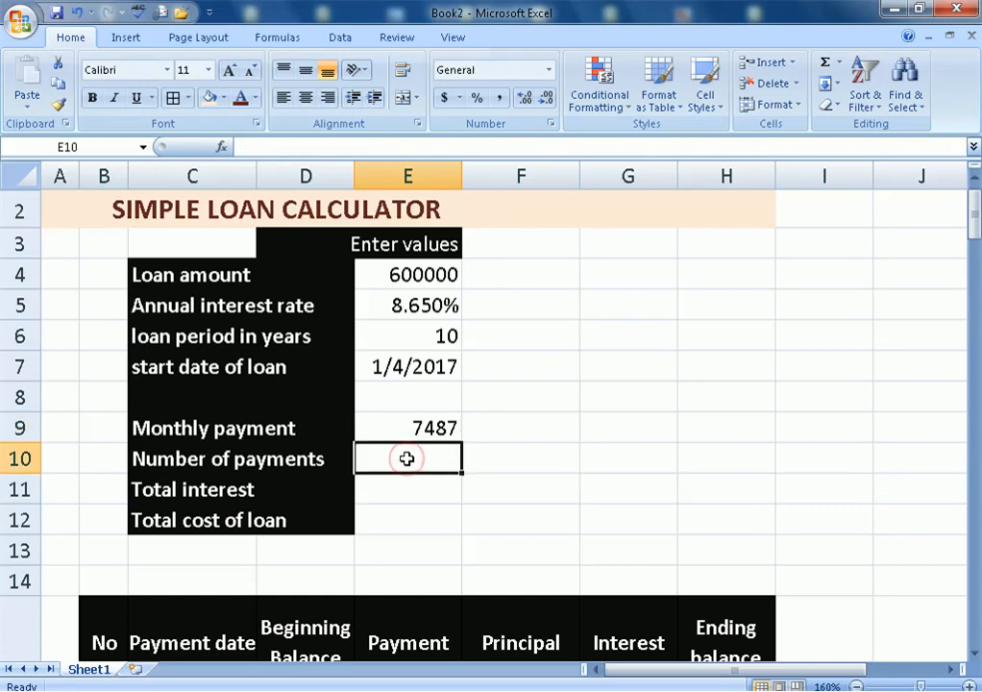
{"action": "type", "text": "="}
{"action": "left_click", "coordinate": [446, 338]}
{"action": "type", "text": "*12"}
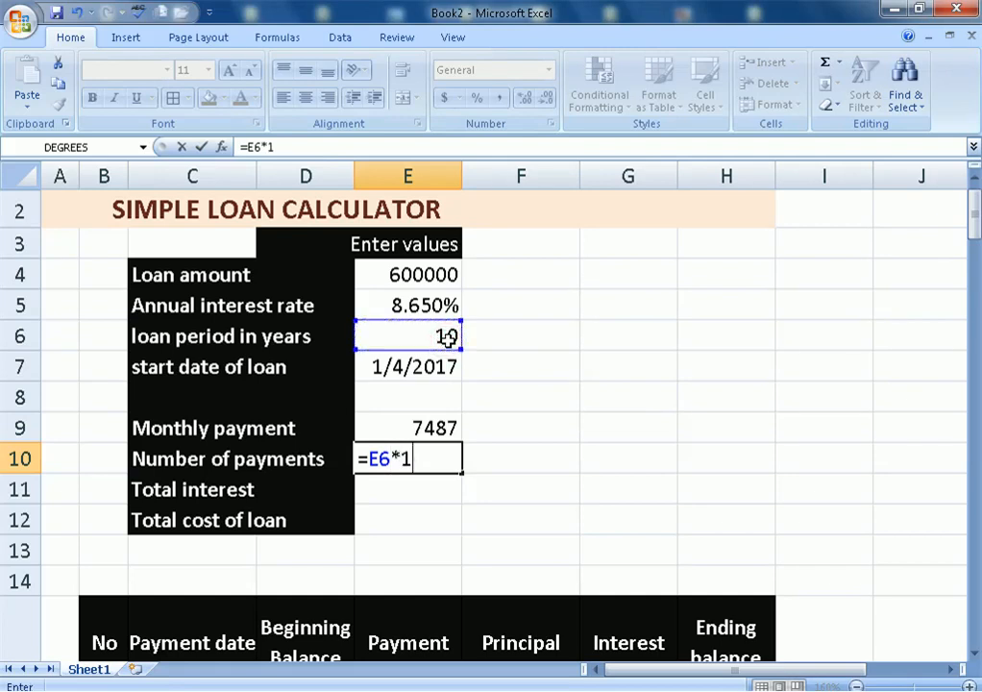
{"action": "key", "text": "Return"}
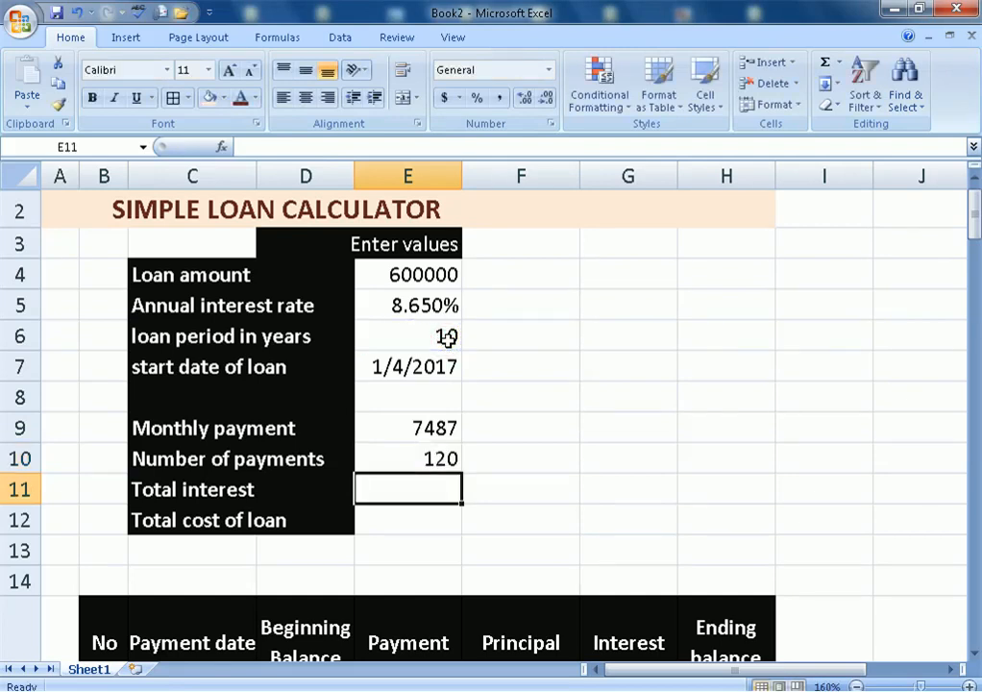
- Calculate the total cost of loan in E12 with the formula =E9*E10 and display it without decimal places
{"action": "left_click", "coordinate": [385, 521]}
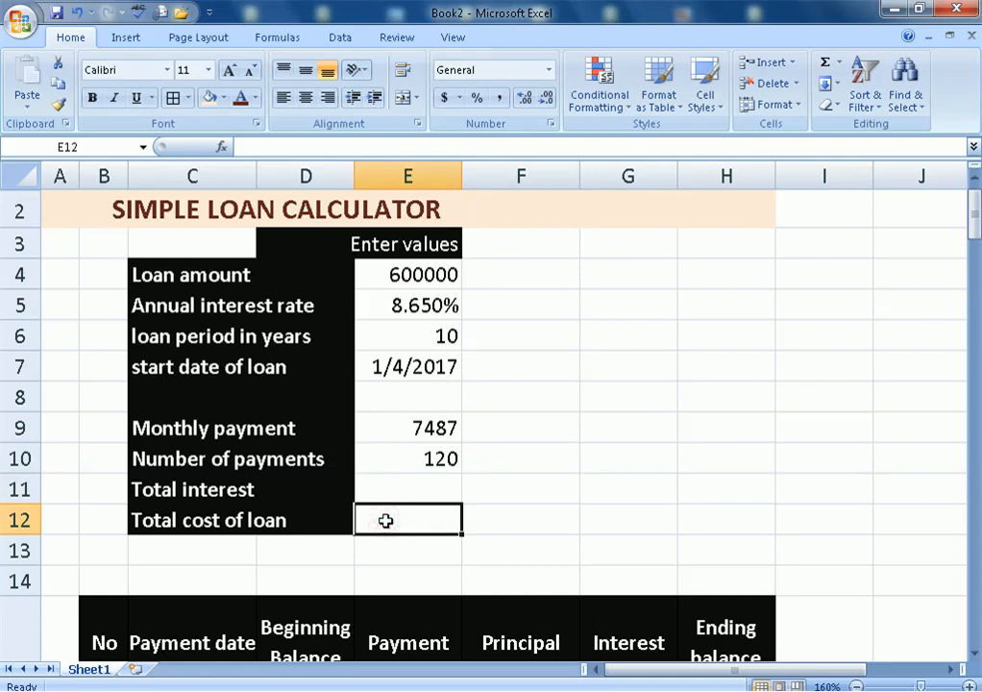
{"action": "type", "text": "="}
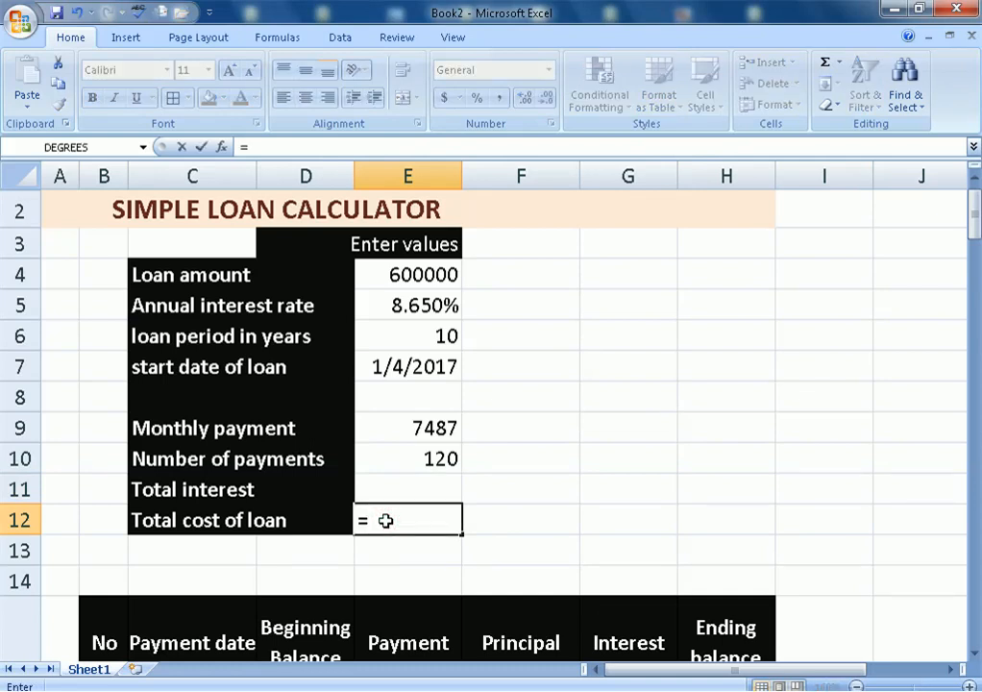
{"action": "left_click", "coordinate": [413, 433]}
{"action": "type", "text": "*"}
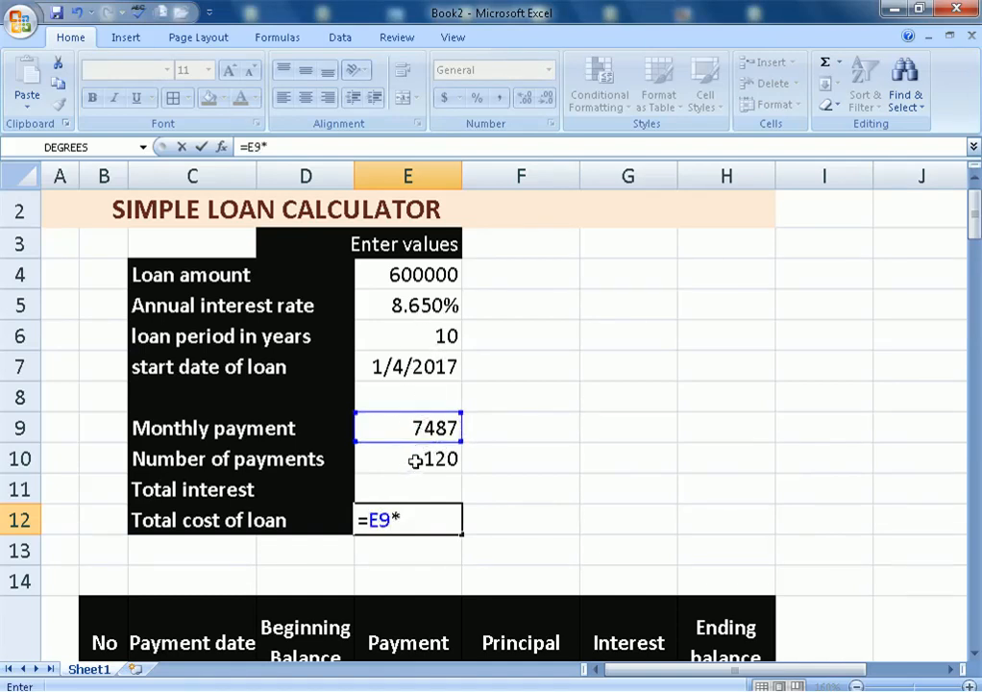
{"action": "left_click", "coordinate": [415, 461]}
{"action": "key", "text": "Return"}
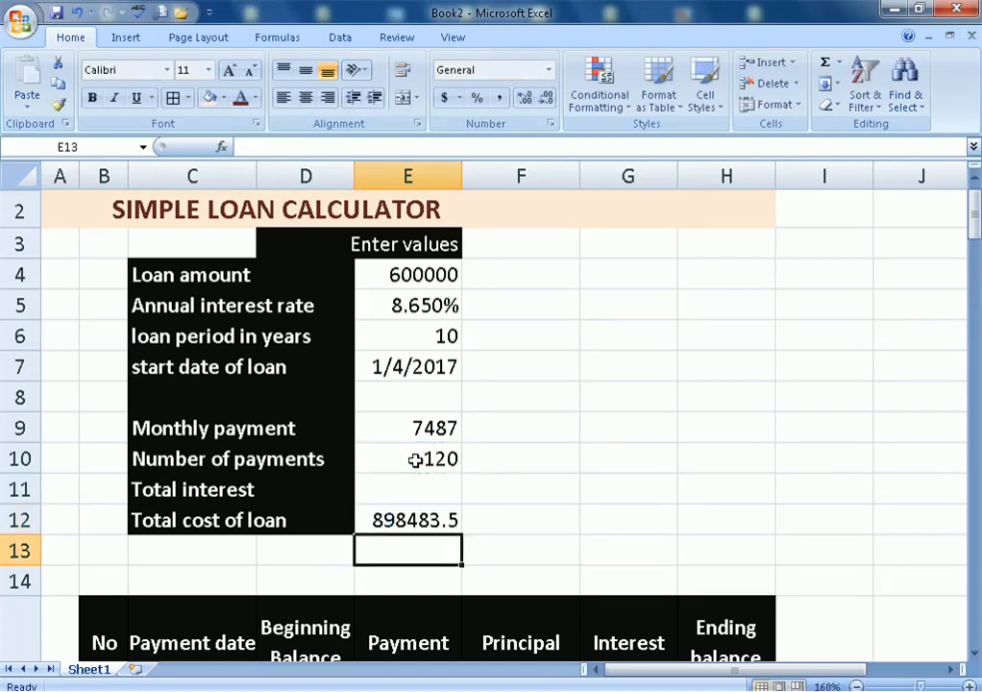
{"action": "left_click", "coordinate": [404, 517]}
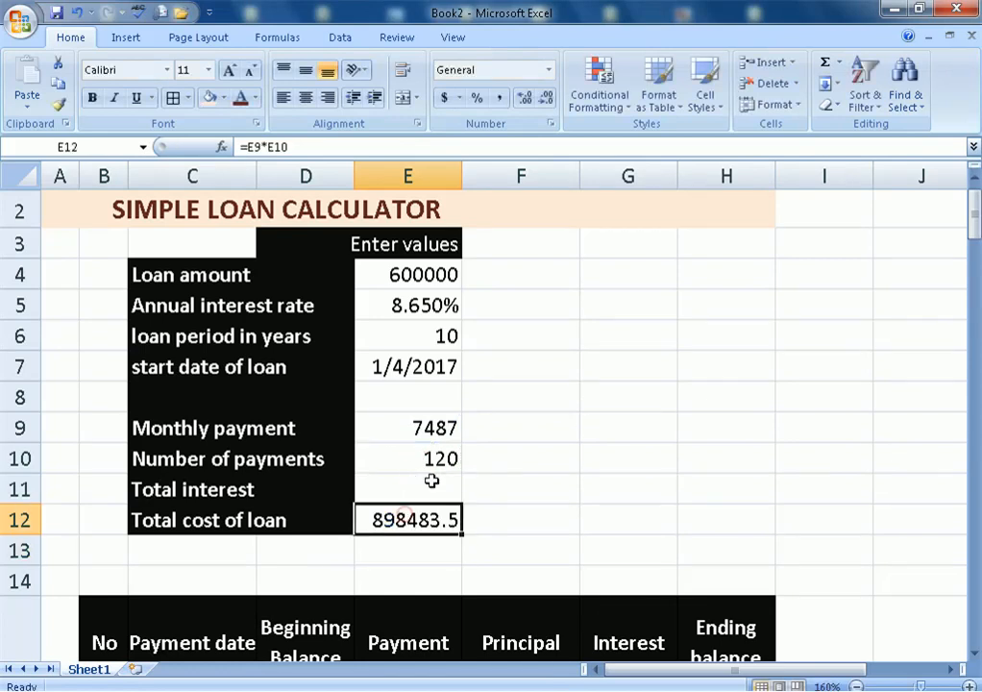
{"action": "left_click", "coordinate": [546, 97]}
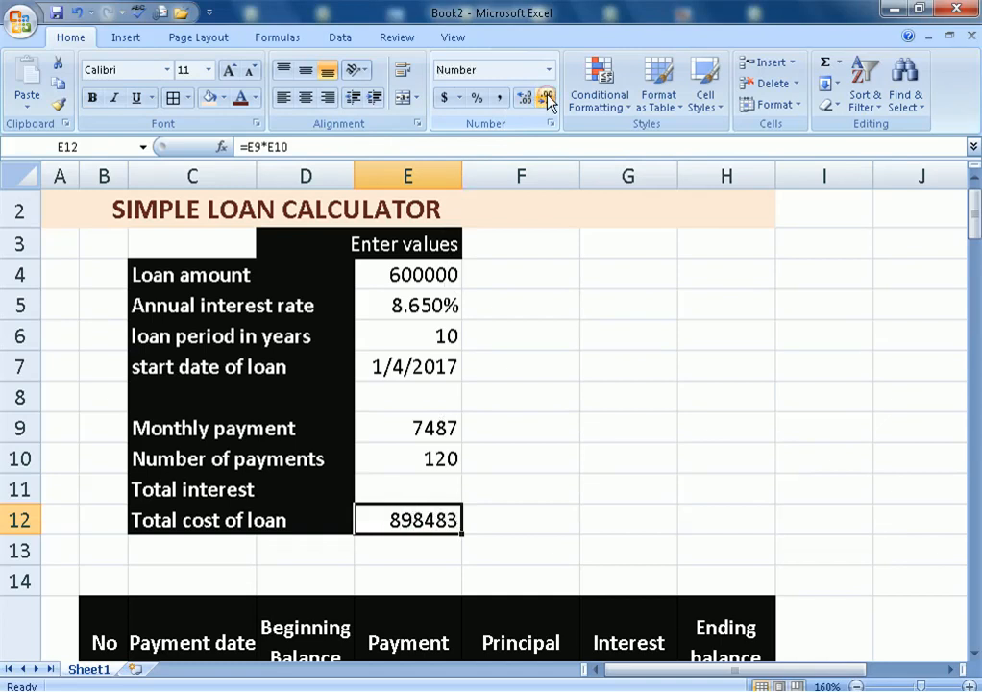
- Calculate the total interest in E11 with the formula =E12-E4
{"action": "left_click", "coordinate": [420, 485]}
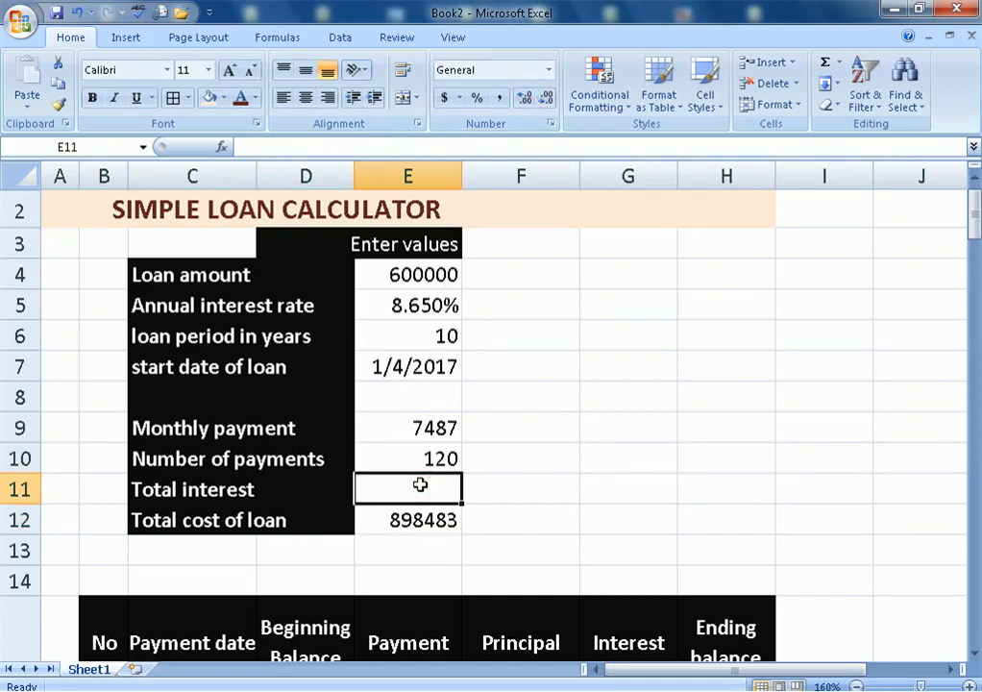
{"action": "type", "text": "="}
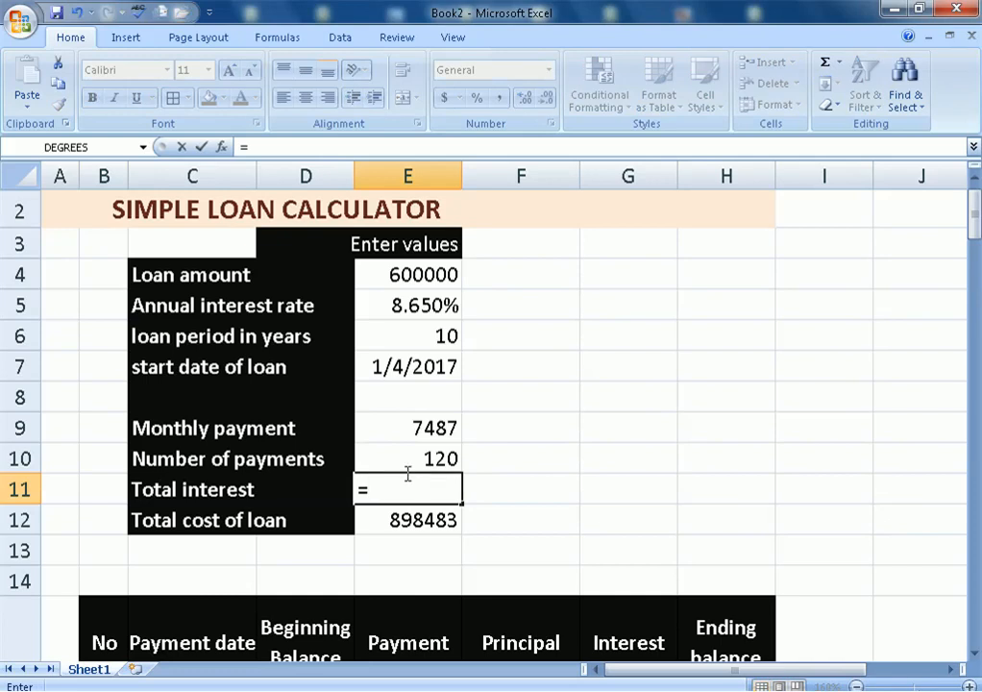
{"action": "left_click", "coordinate": [429, 520]}
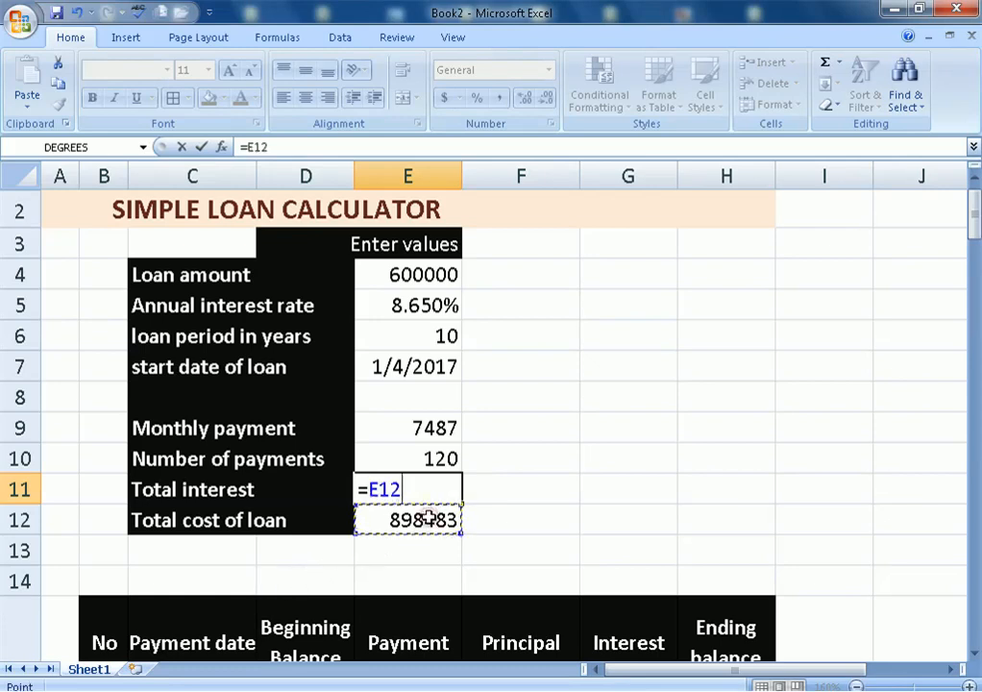
{"action": "type", "text": "-"}
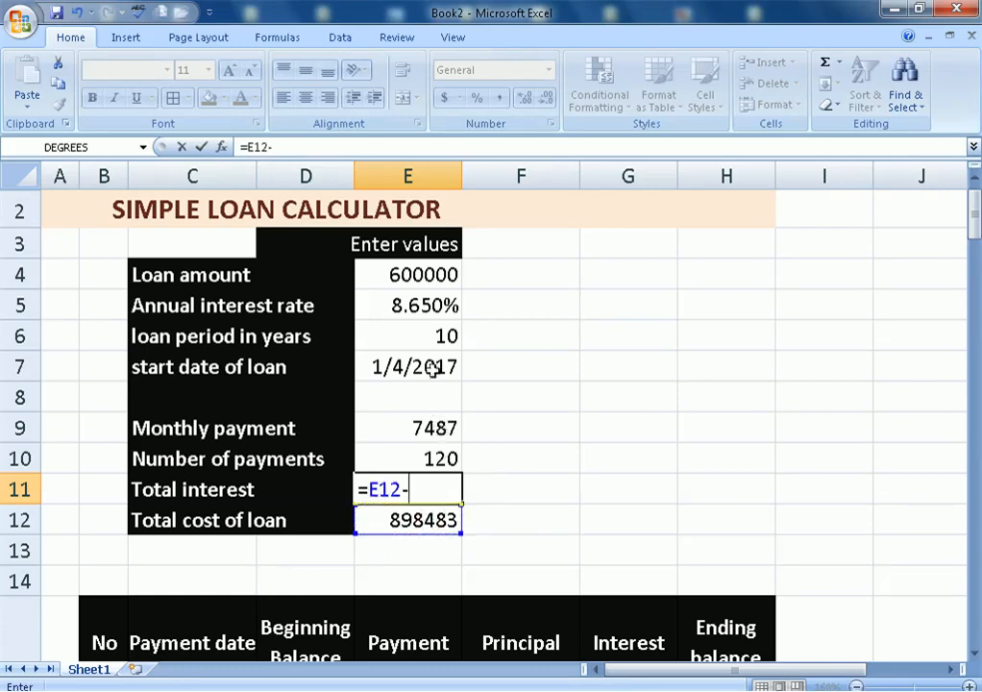
{"action": "left_click", "coordinate": [403, 275]}
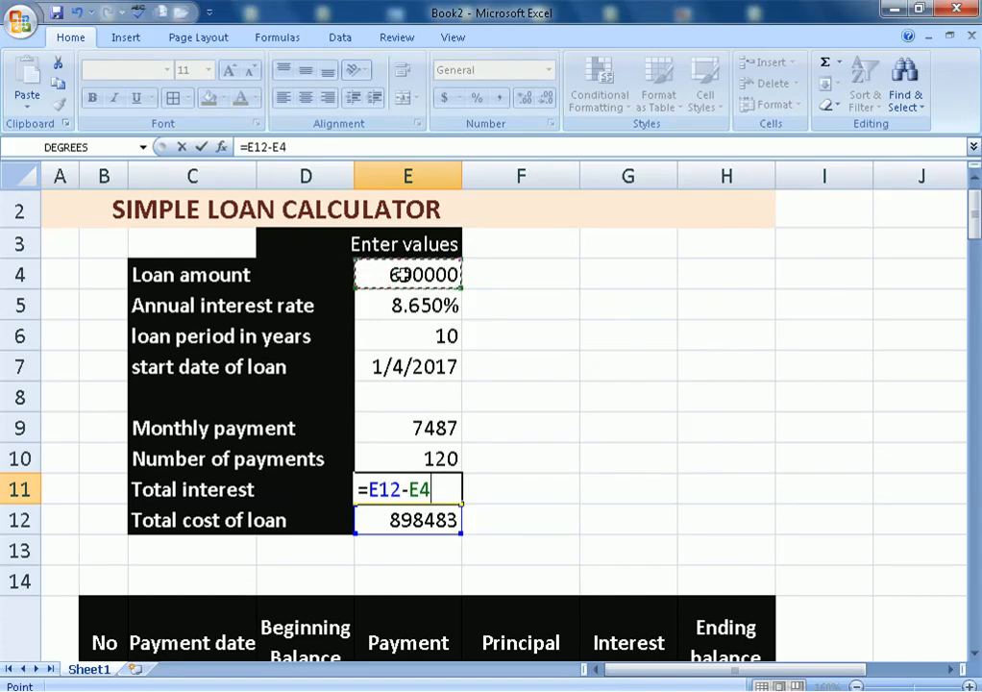
{"action": "key", "text": "Return"}
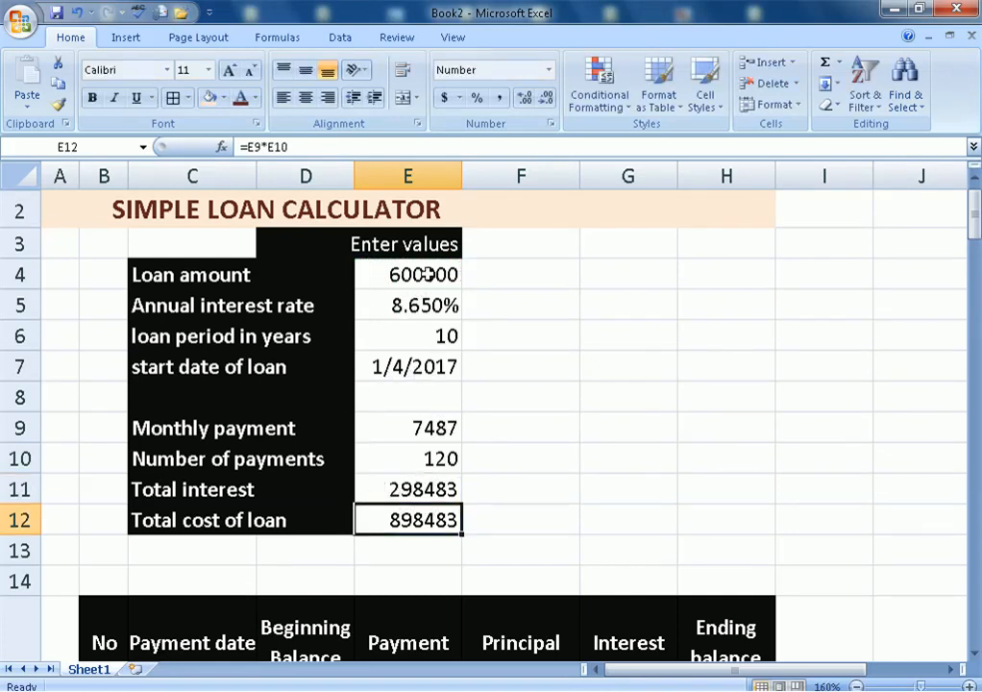
{"action": "left_click", "coordinate": [437, 489]}
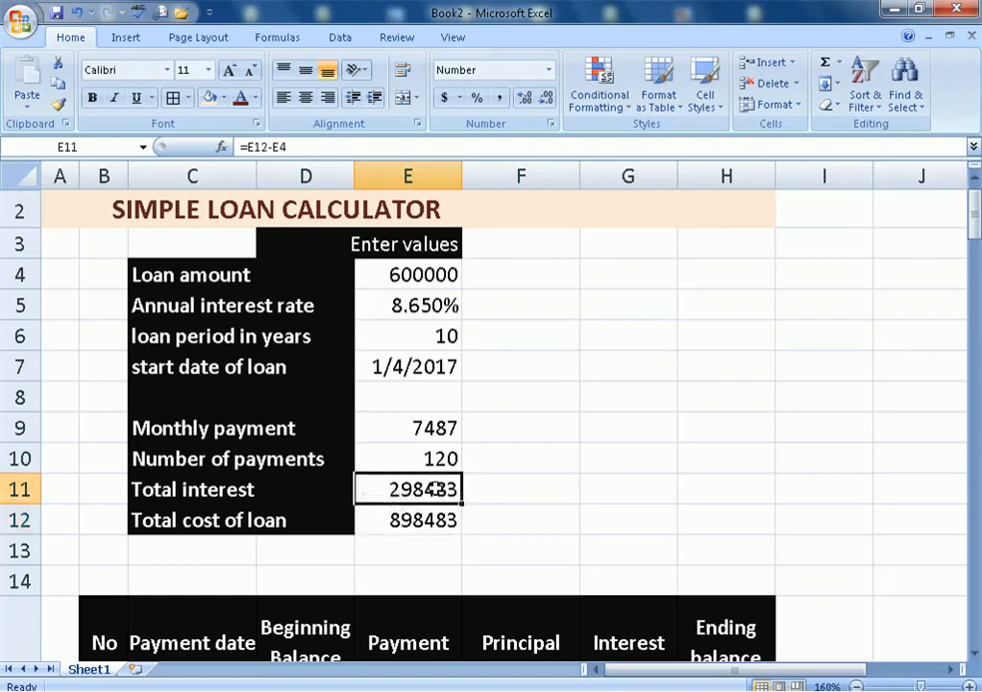
{"action": "left_click", "coordinate": [391, 521]}
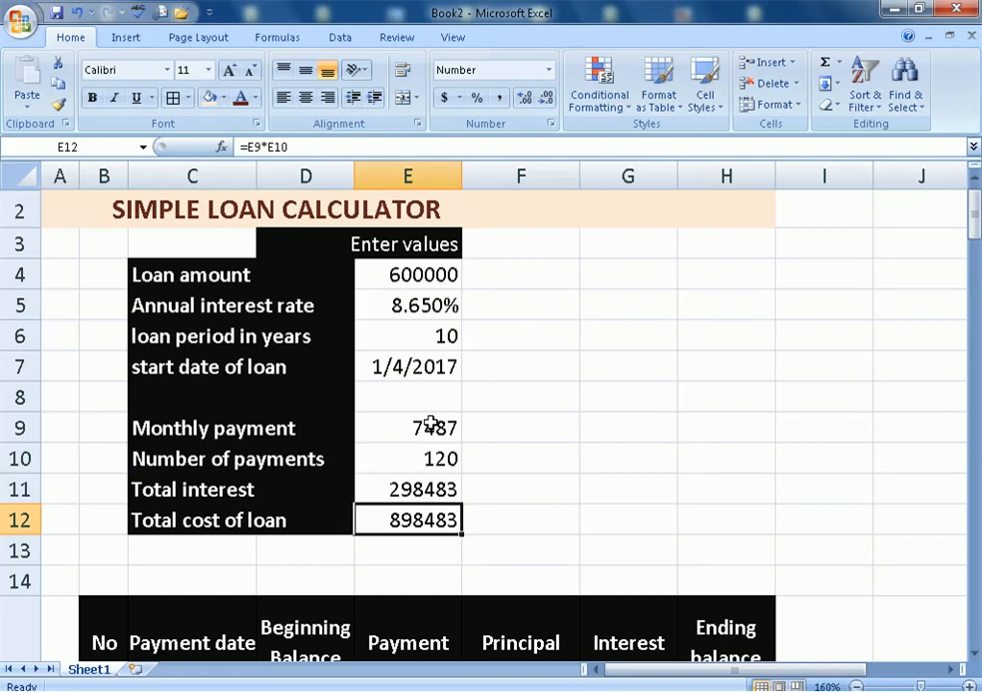
- Calculate the first payment date in C16 with the formula =DATE(YEAR($E$7),B16+MONTH($E$7),DAY($E$7))
{"action": "scroll", "coordinate": [430, 425], "scroll_direction": "down", "scroll_amount": 2}
{"action": "left_click", "coordinate": [164, 510]}
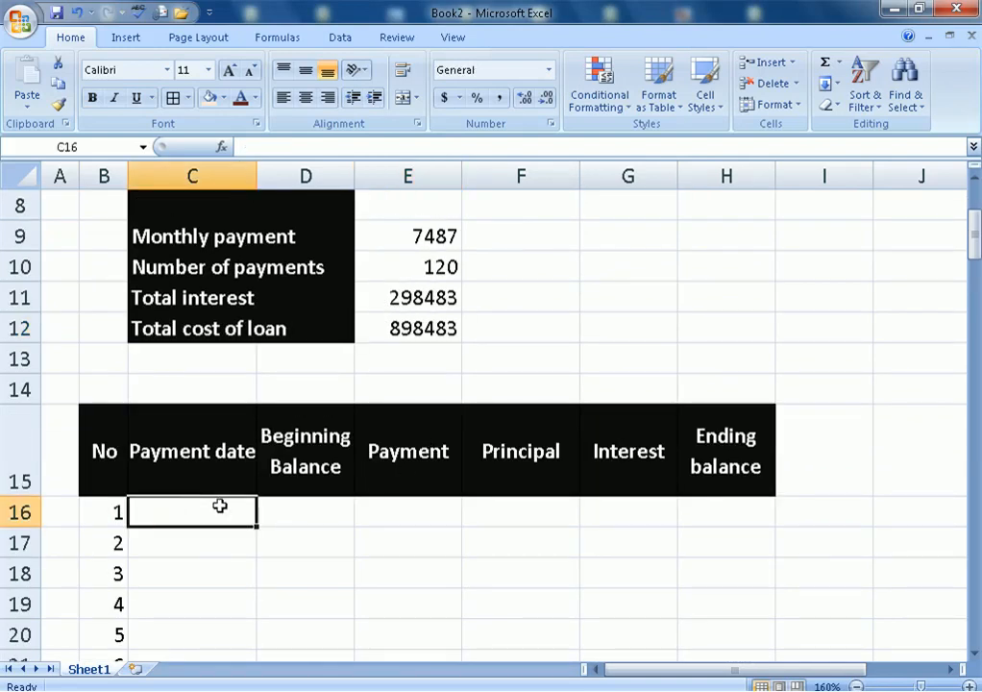
{"action": "scroll", "coordinate": [220, 506], "scroll_direction": "up", "scroll_amount": 2}
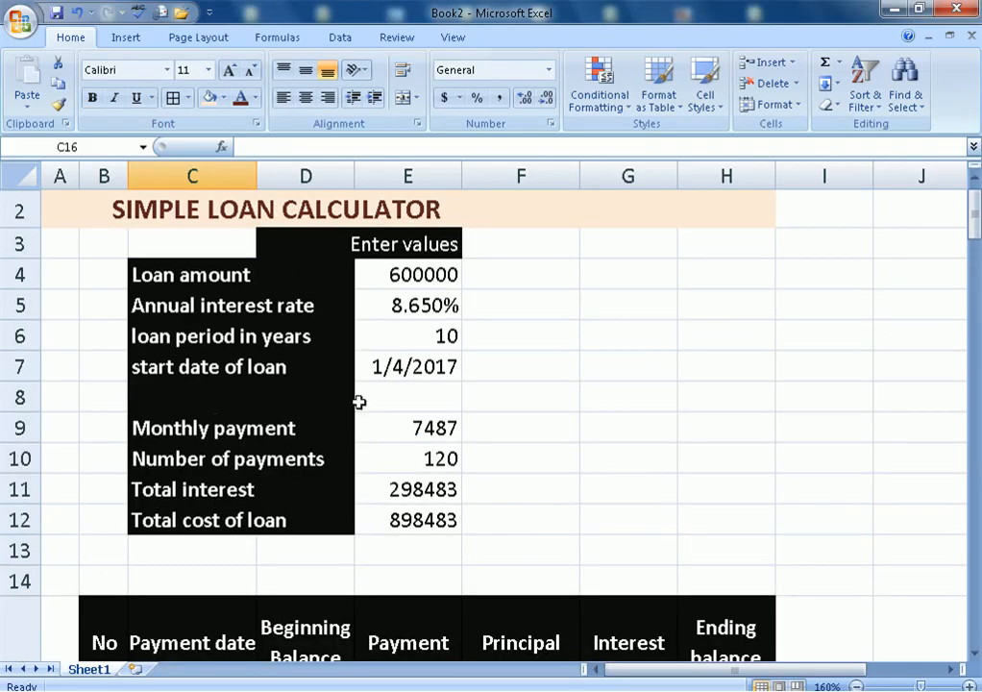
{"action": "scroll", "coordinate": [385, 385], "scroll_direction": "down", "scroll_amount": 2}
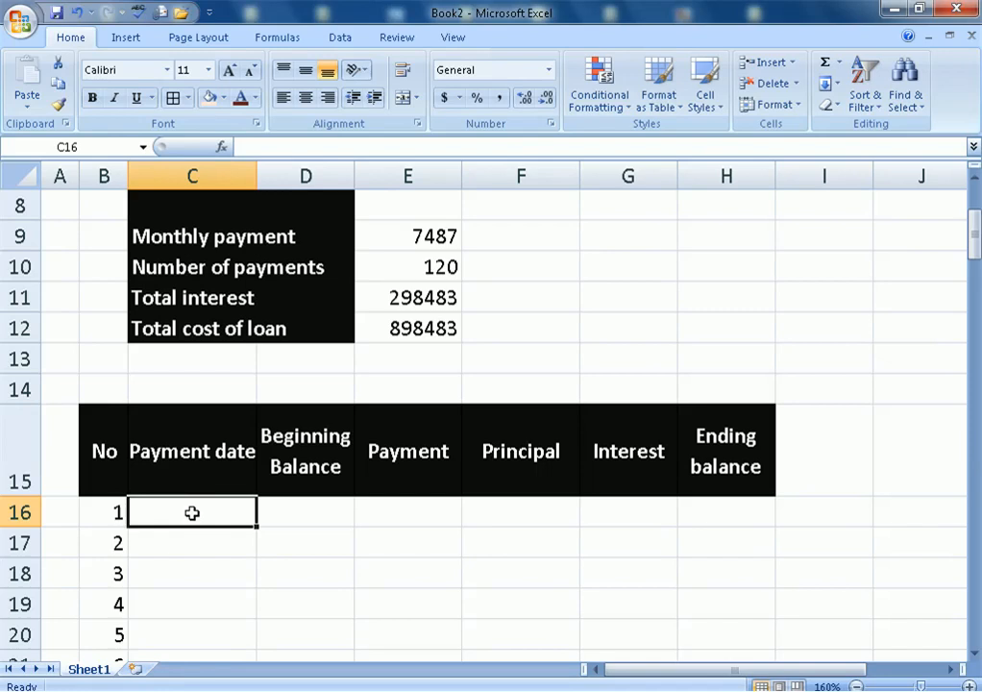
{"action": "type", "text": "="}
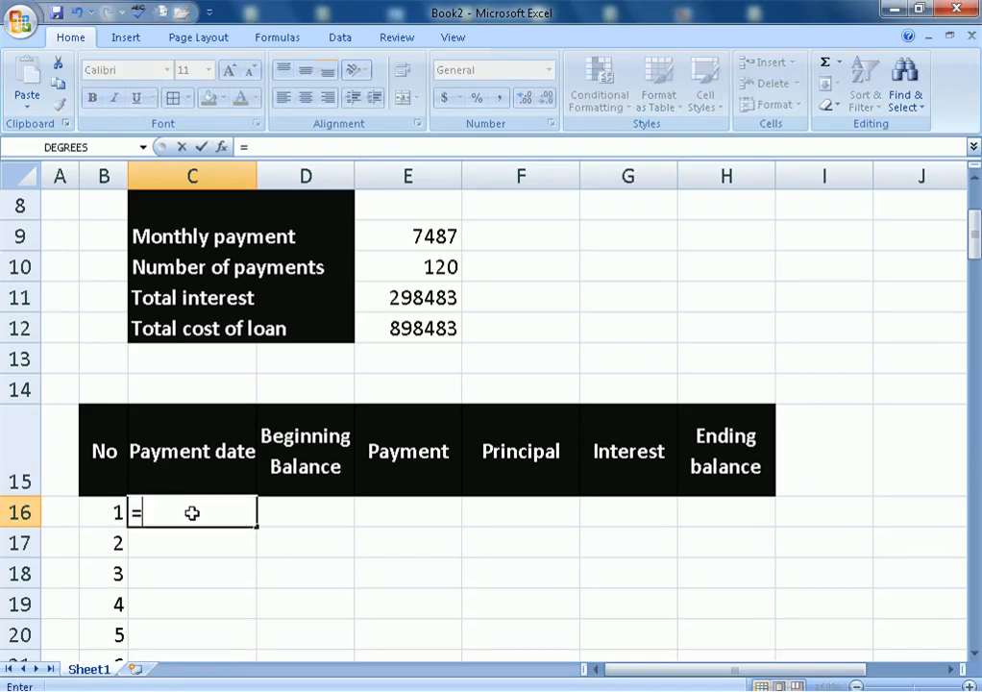
{"action": "type", "text": "DAT"}
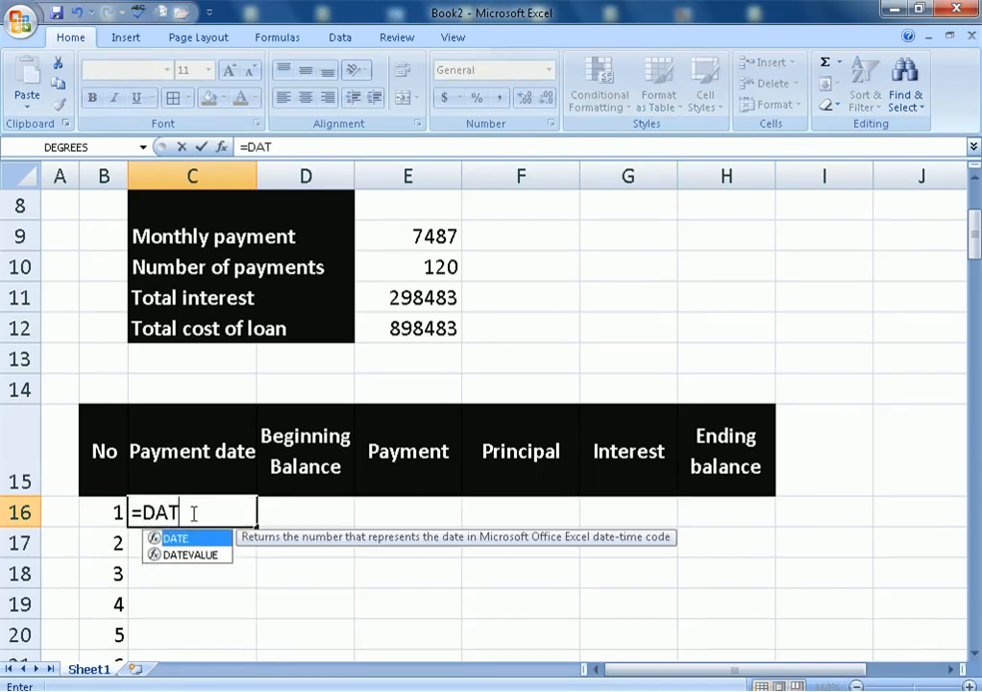
{"action": "type", "text": "E("}
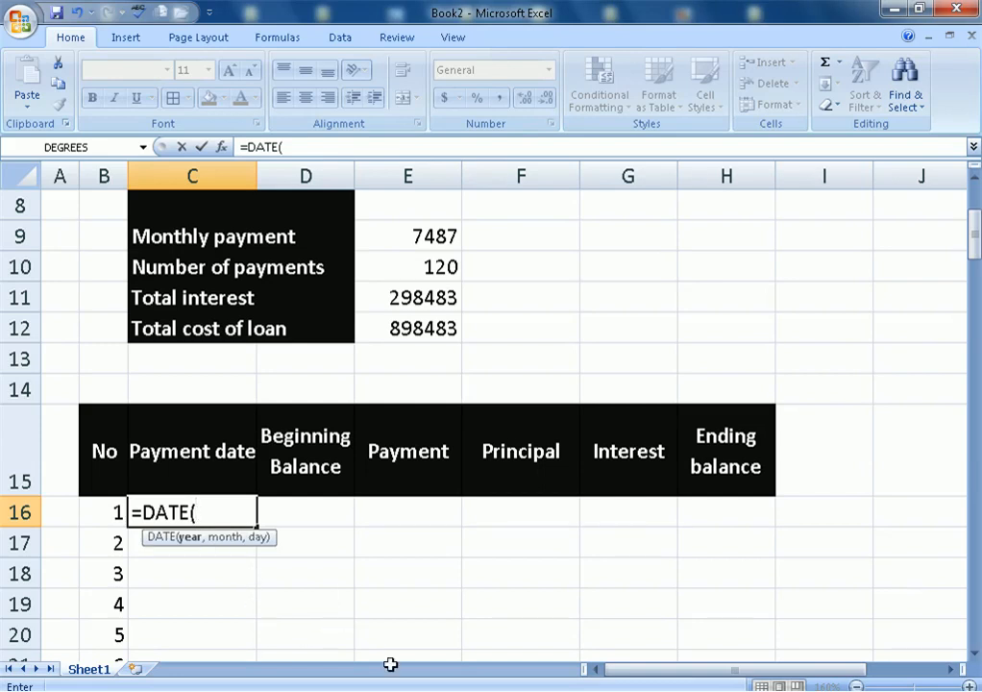
{"action": "type", "text": "YEAR"}
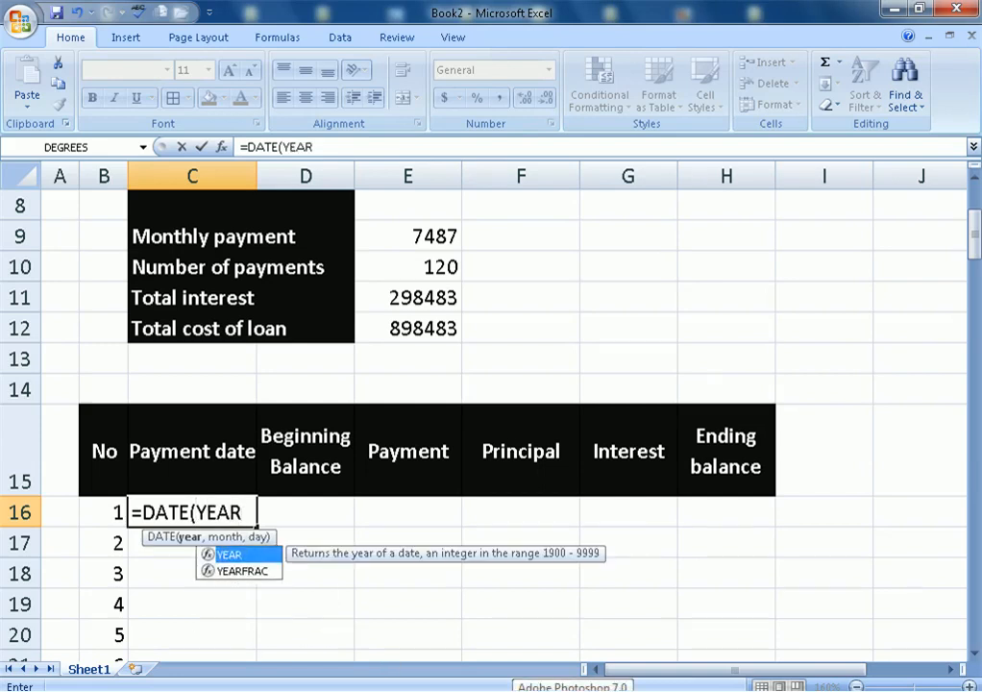
{"action": "type", "text": "("}
{"action": "scroll", "coordinate": [397, 557], "scroll_direction": "up", "scroll_amount": 2}
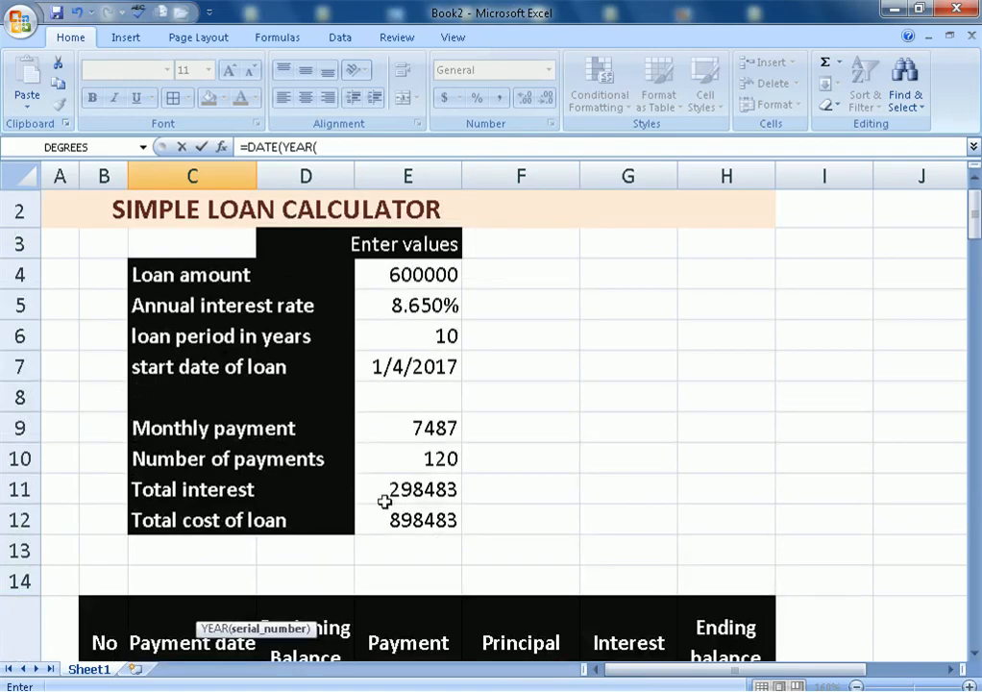
{"action": "scroll", "coordinate": [399, 397], "scroll_direction": "down", "scroll_amount": 1}
{"action": "left_click", "coordinate": [437, 261]}
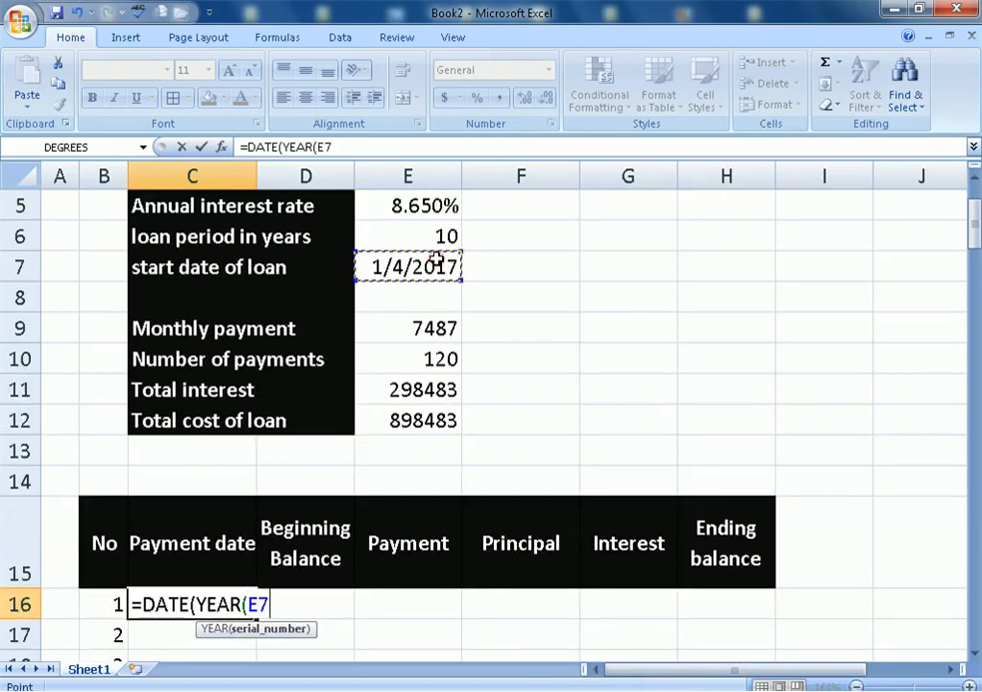
{"action": "key", "text": "F4"}
{"action": "type", "text": "),"}
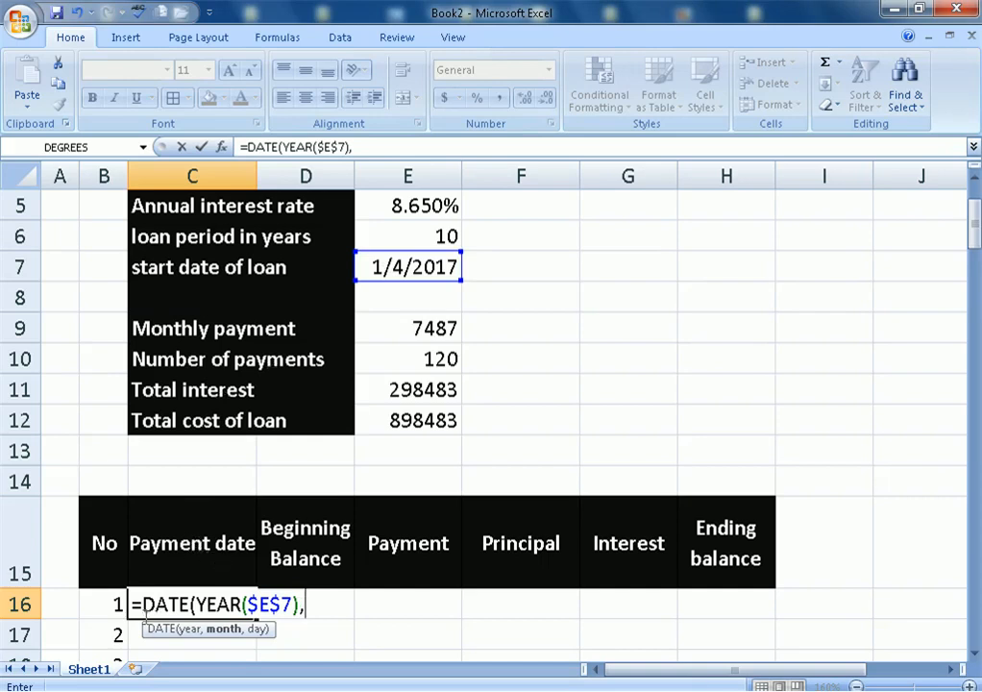
{"action": "left_click", "coordinate": [97, 597]}
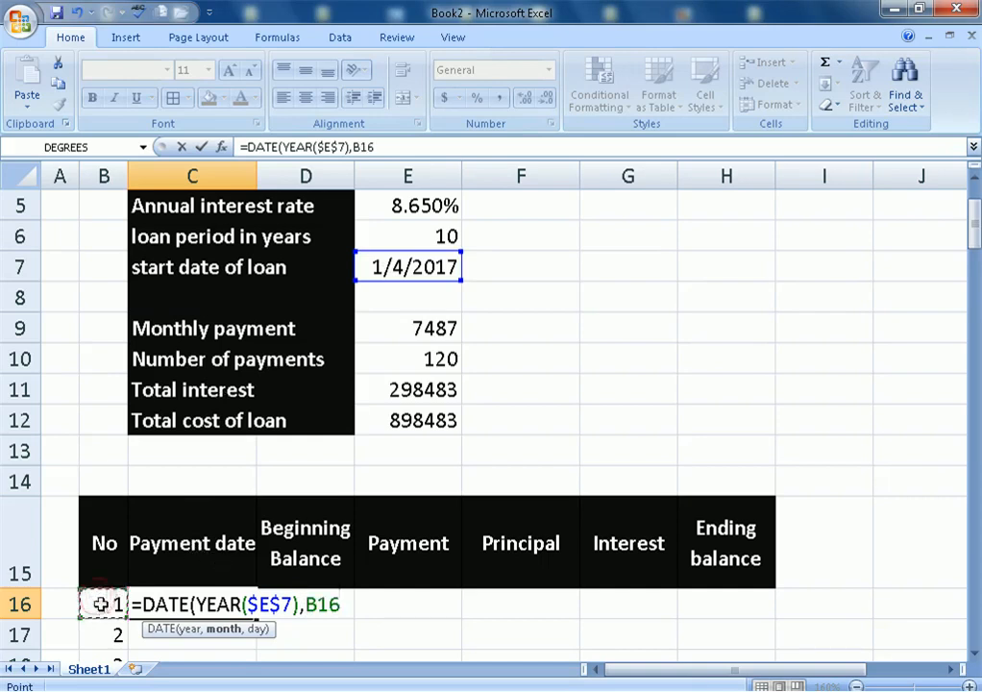
{"action": "type", "text": "+MO"}
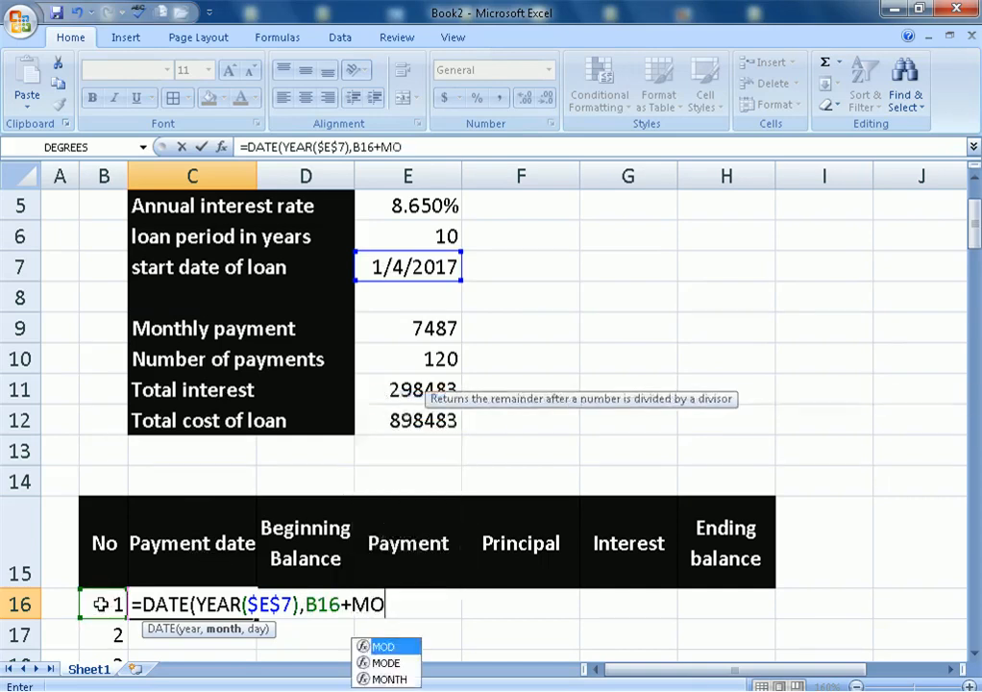
{"action": "type", "text": "NTH("}
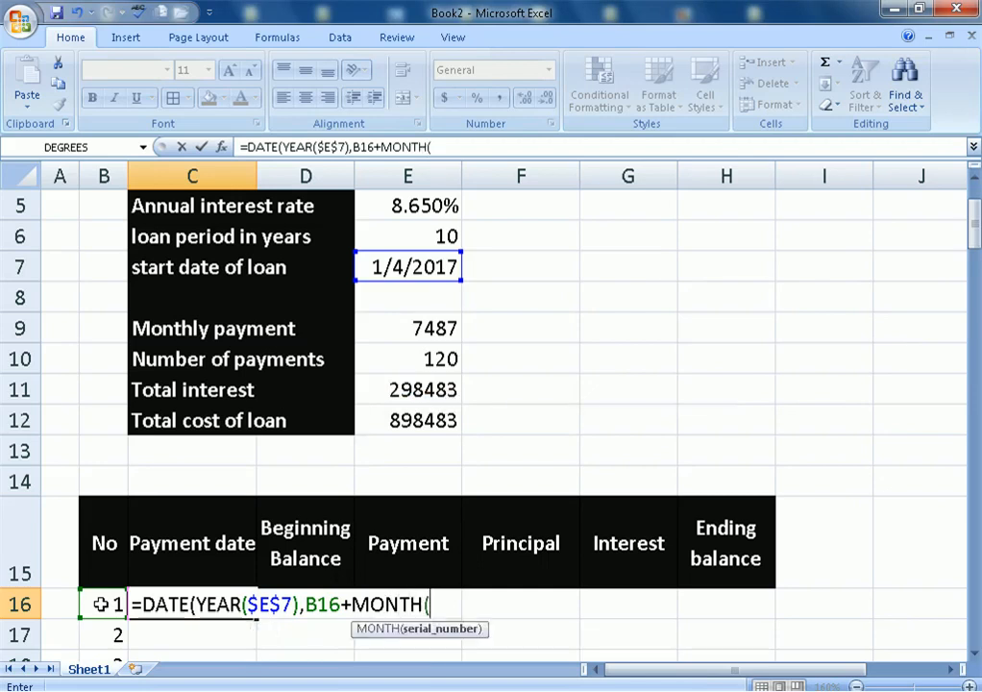
{"action": "left_click", "coordinate": [429, 266]}
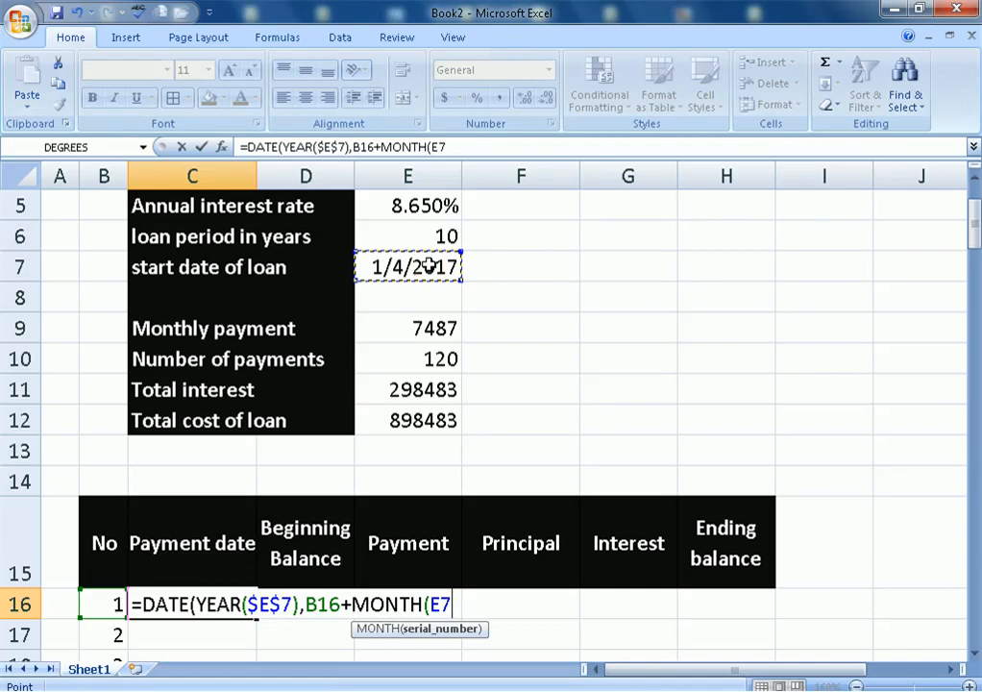
{"action": "key", "text": "F4"}
{"action": "type", "text": ")"}
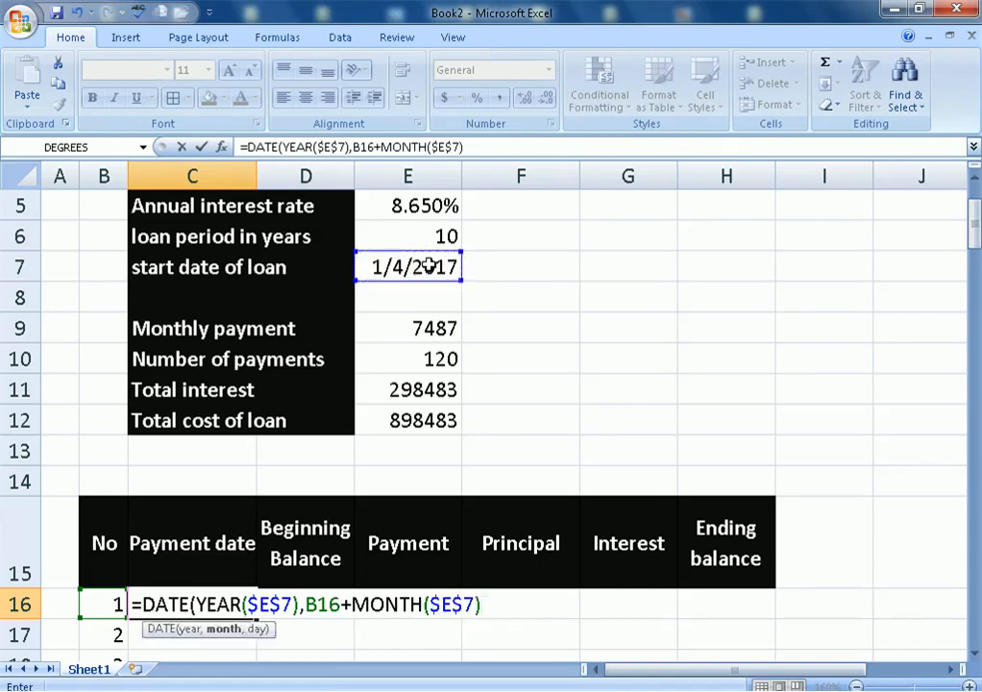
{"action": "type", "text": ",DA"}
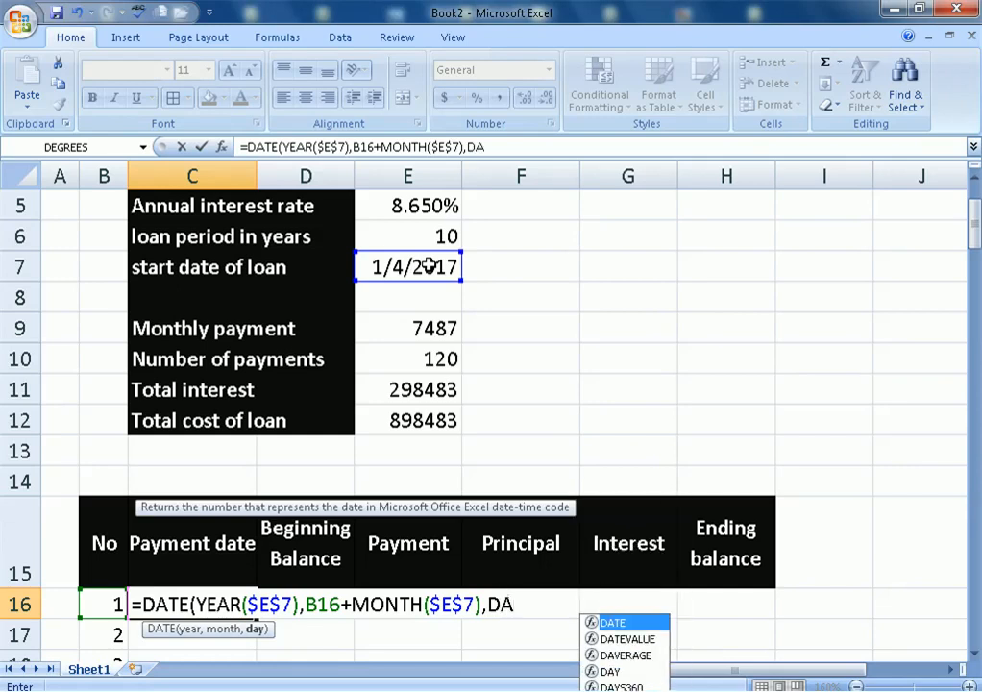
{"action": "type", "text": "Y("}
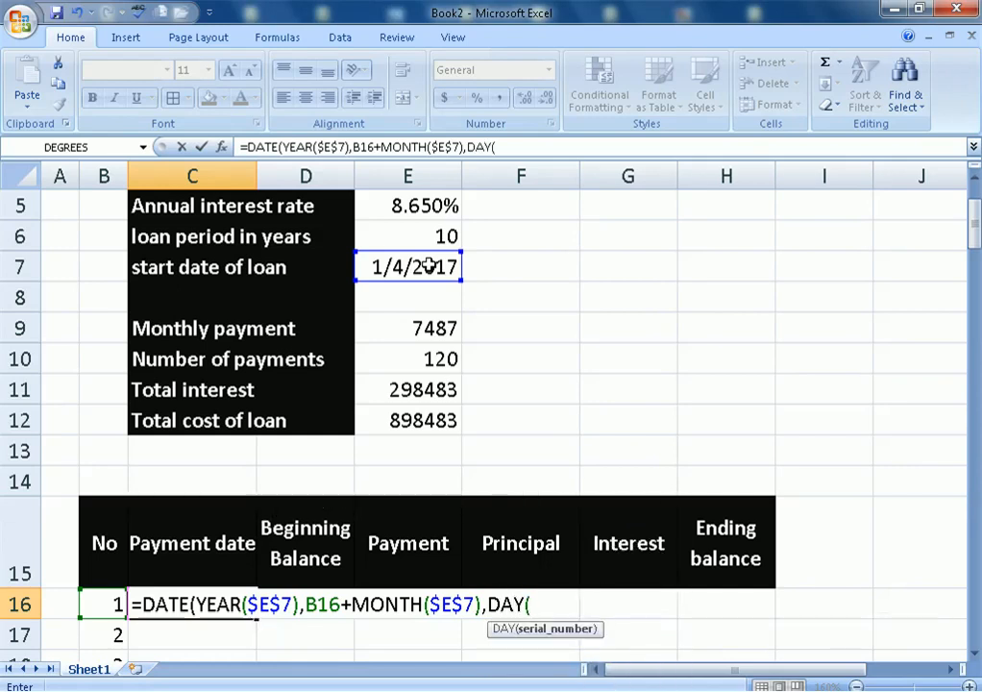
{"action": "left_click", "coordinate": [398, 267]}
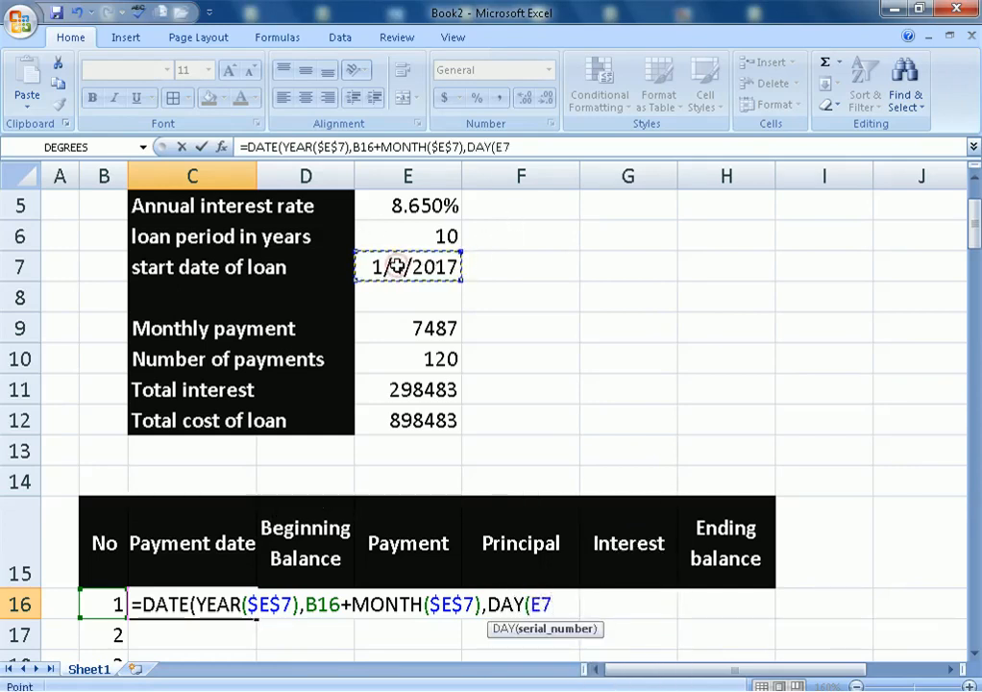
{"action": "key", "text": "F4"}
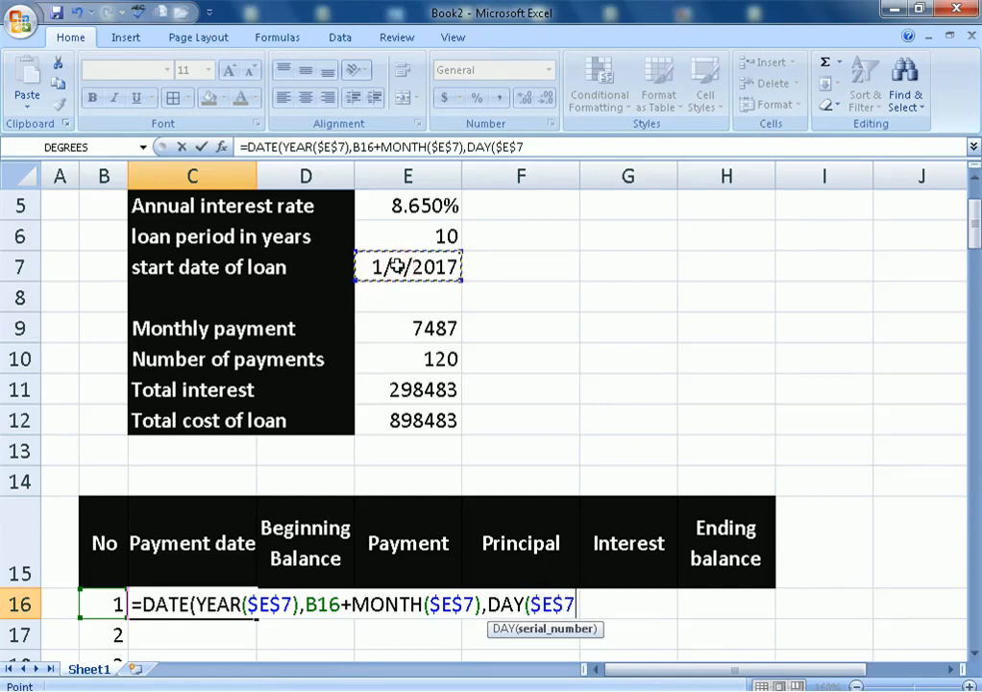
{"action": "type", "text": ")"}
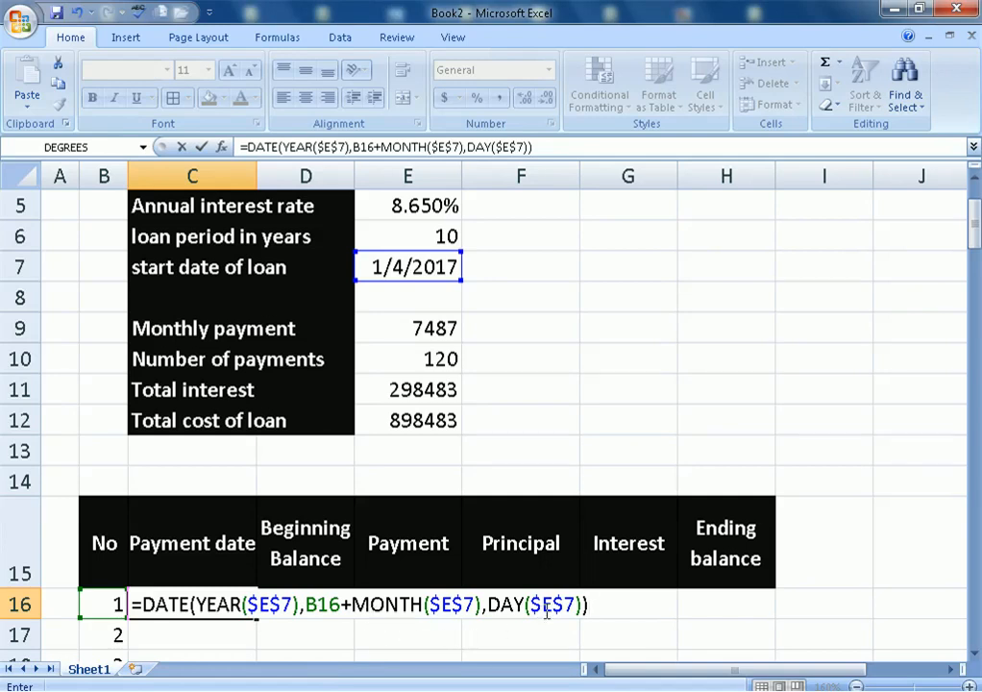
{"action": "key", "text": "Return"}
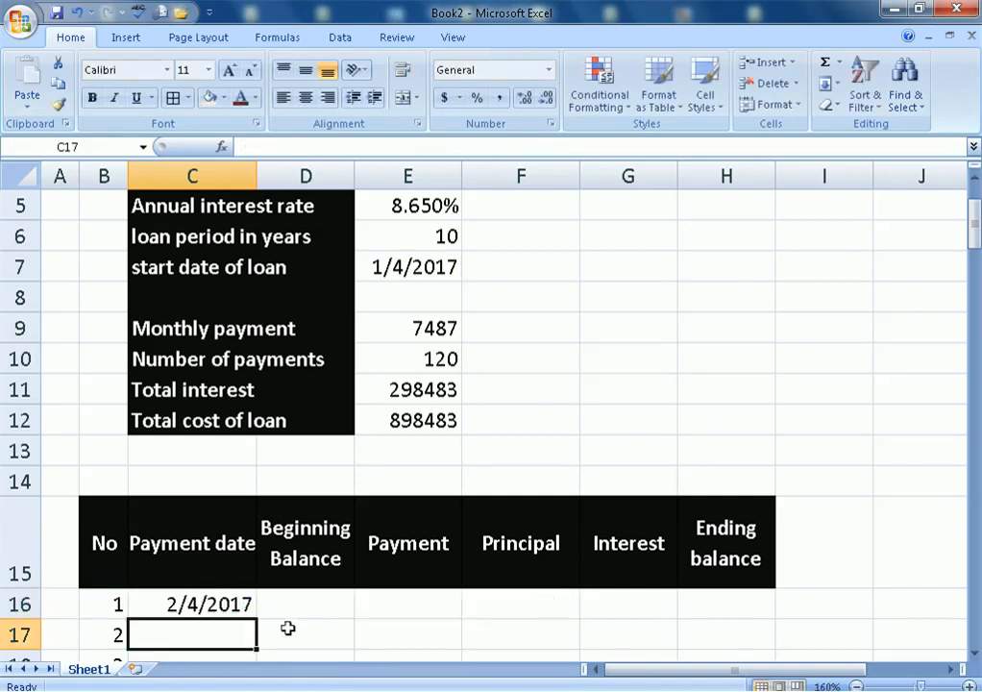
- Fill the payment date formula from C16 down the schedule and set the first beginning balance in D16 with =E4
{"action": "left_click", "coordinate": [243, 603]}
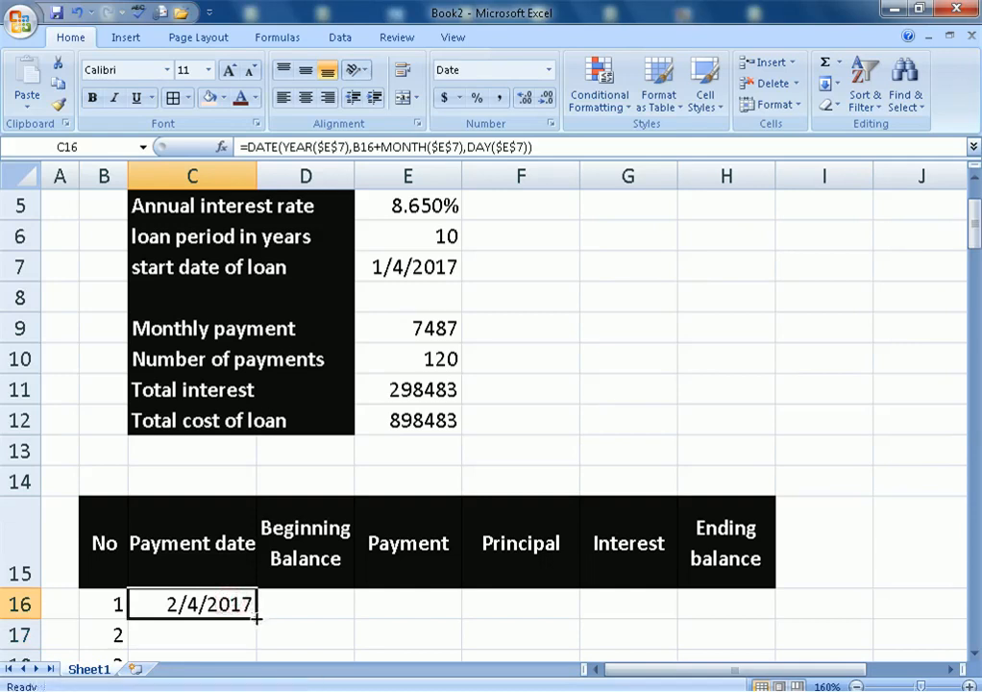
{"action": "double_click", "coordinate": [258, 618]}
{"action": "left_click", "coordinate": [312, 597]}
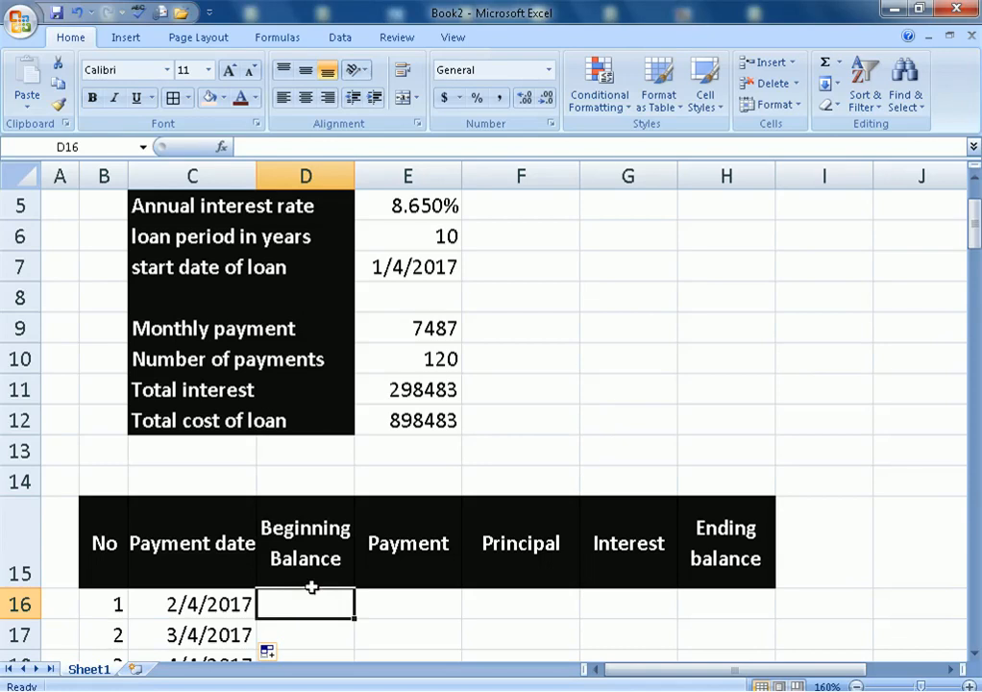
{"action": "scroll", "coordinate": [312, 588], "scroll_direction": "down", "scroll_amount": 1}
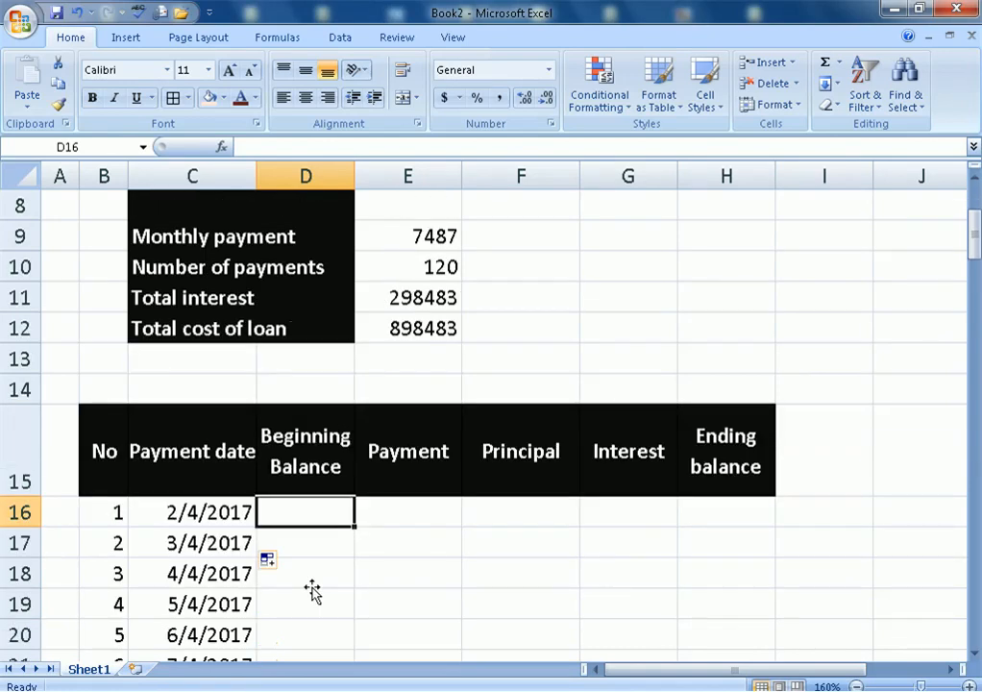
{"action": "scroll", "coordinate": [313, 590], "scroll_direction": "up", "scroll_amount": 1}
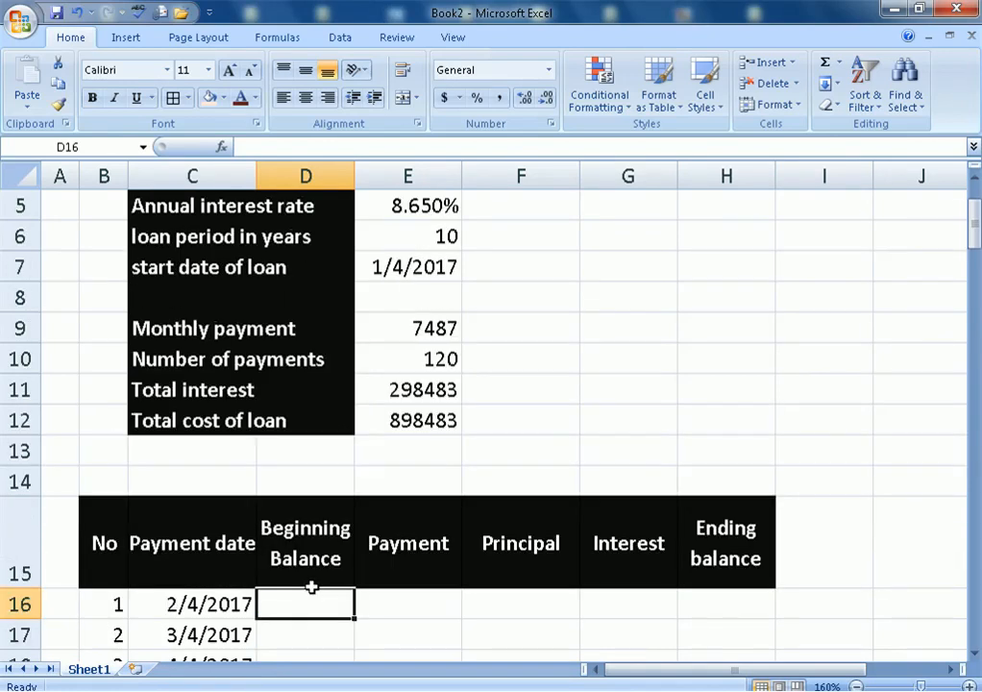
{"action": "type", "text": "="}
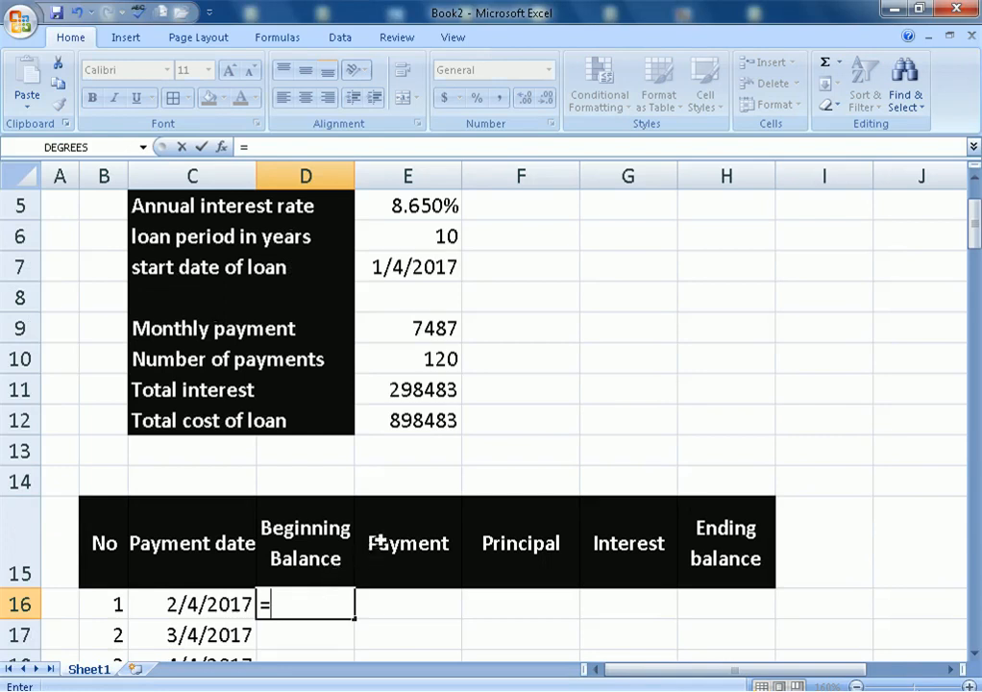
{"action": "scroll", "coordinate": [447, 389], "scroll_direction": "up", "scroll_amount": 1}
{"action": "left_click", "coordinate": [426, 275]}
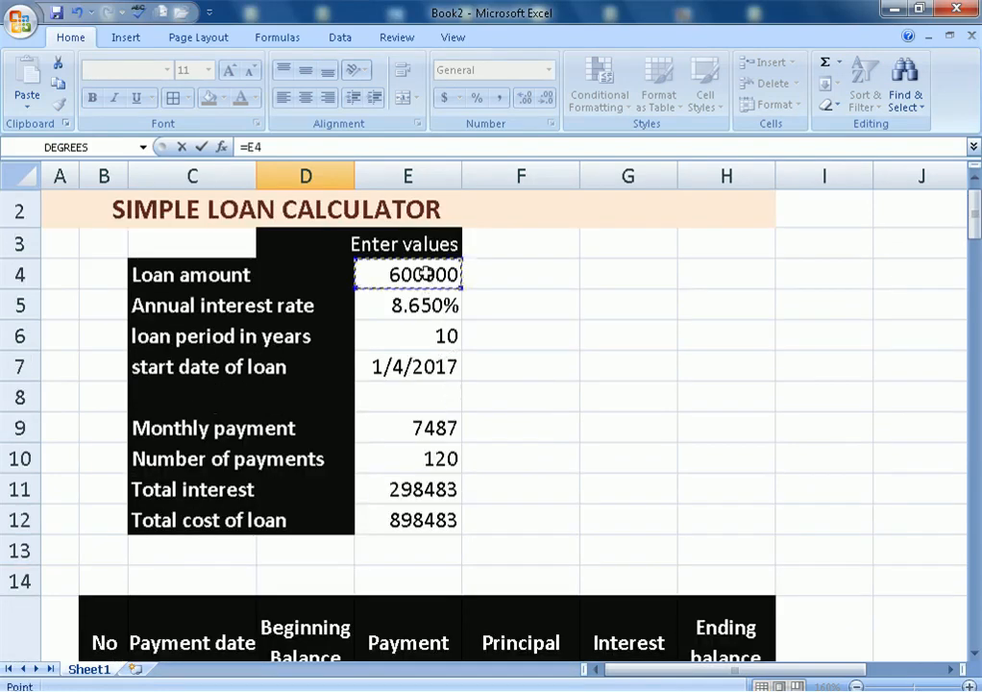
{"action": "scroll", "coordinate": [413, 452], "scroll_direction": "down", "scroll_amount": 2}
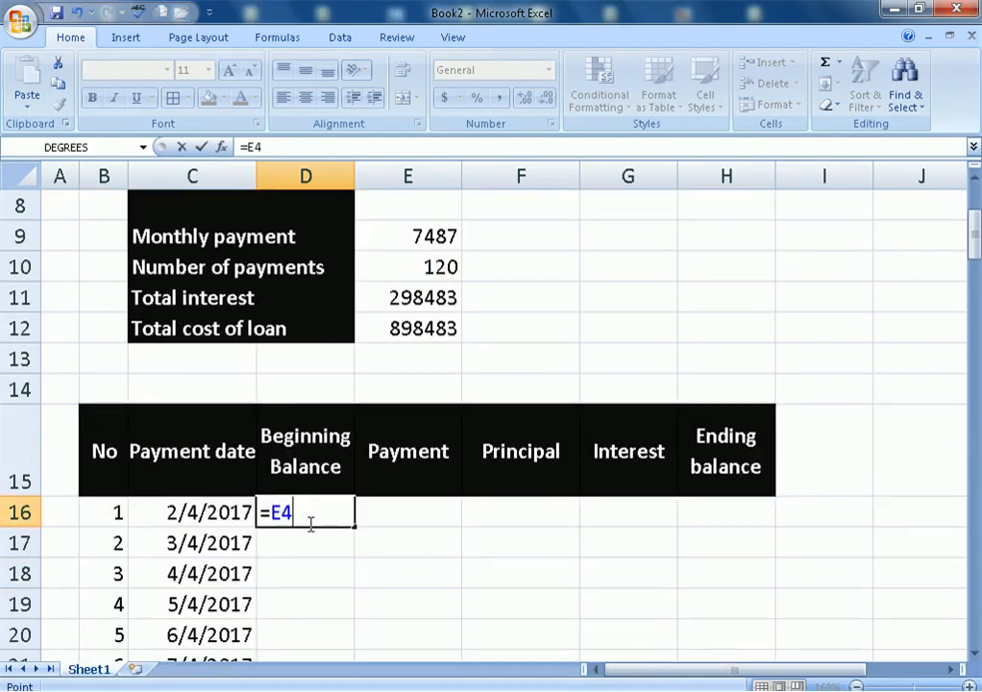
{"action": "key", "text": "Return"}
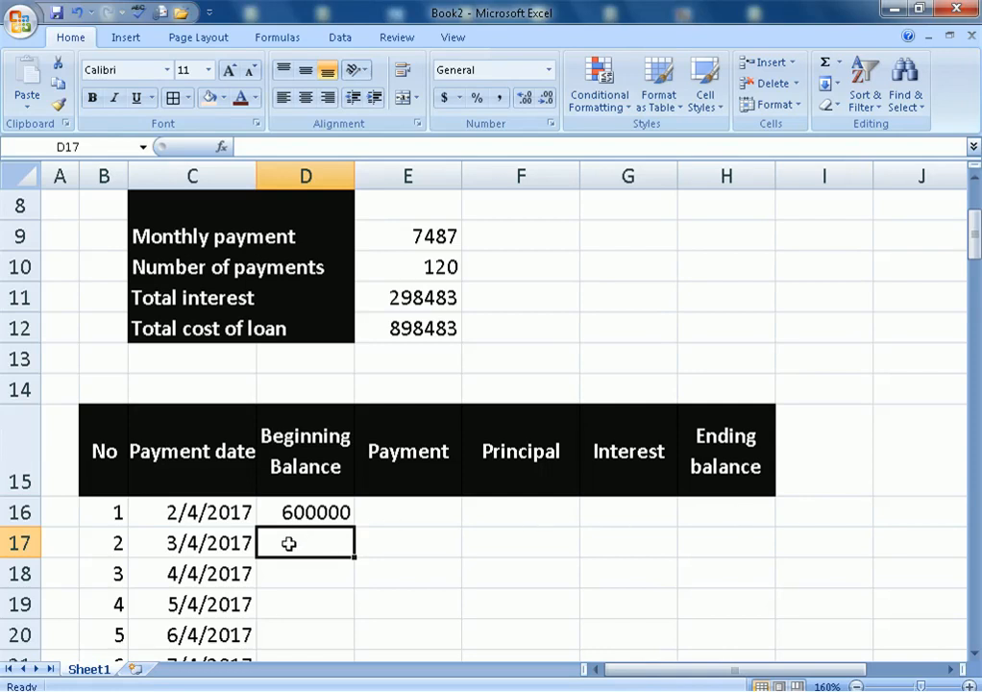
- Link the second beginning balance in D17 to the previous ending balance with =H16 and fill it down the column
{"action": "type", "text": "="}
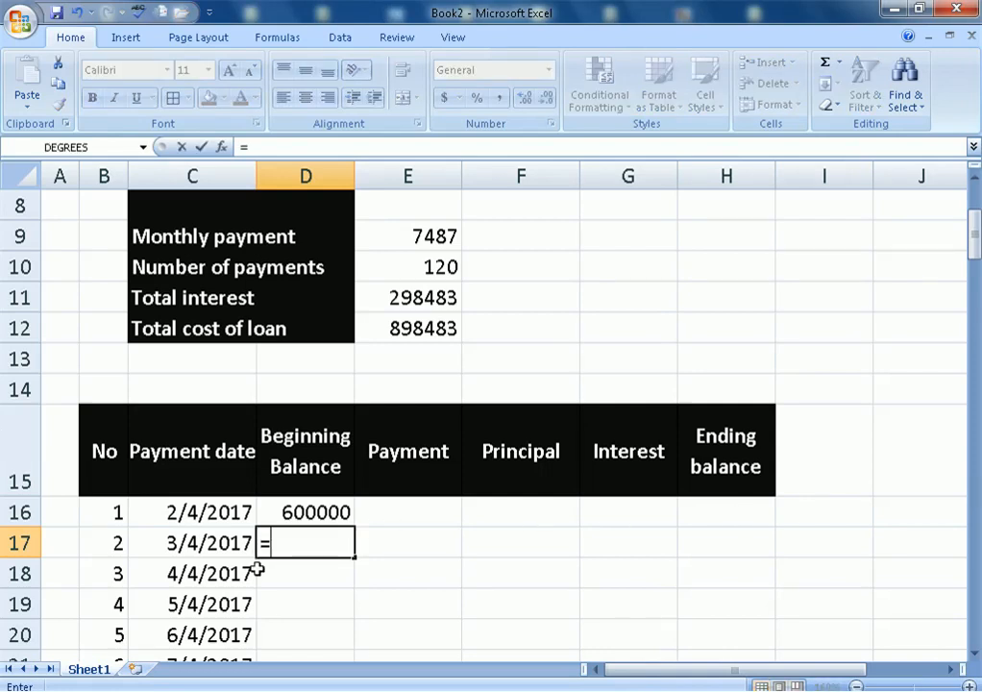
{"action": "left_click", "coordinate": [730, 513]}
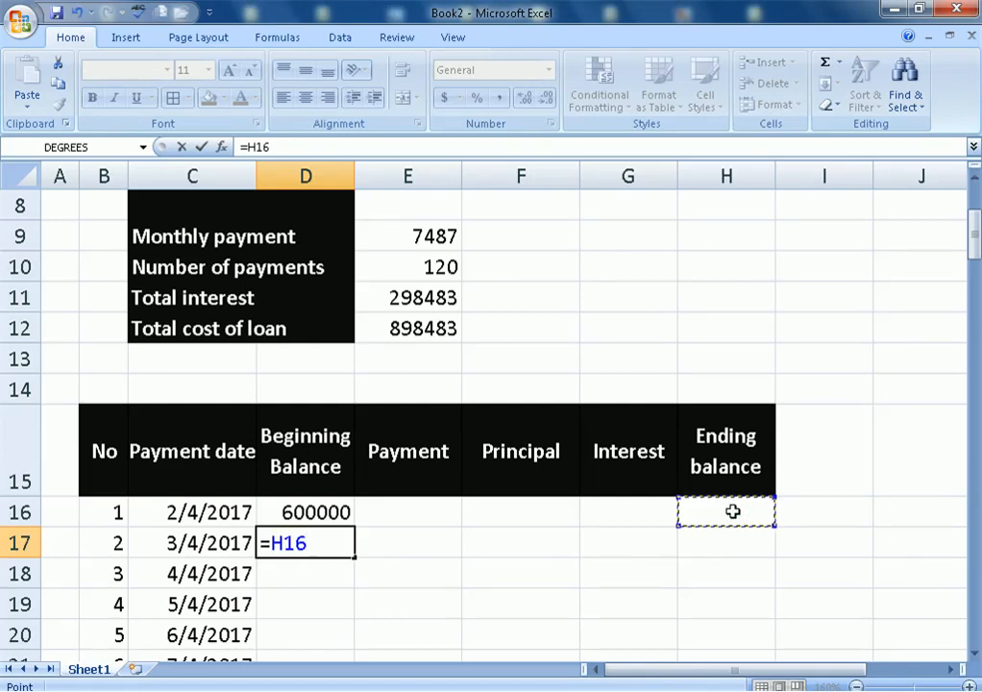
{"action": "key", "text": "Return"}
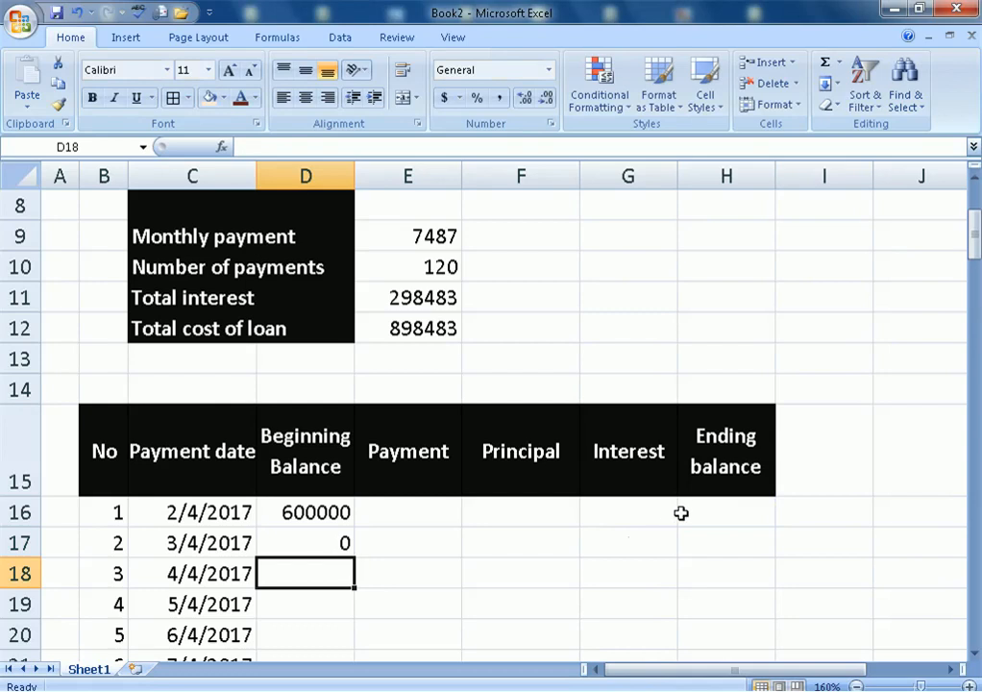
{"action": "left_click", "coordinate": [698, 510]}
{"action": "left_click", "coordinate": [322, 544]}
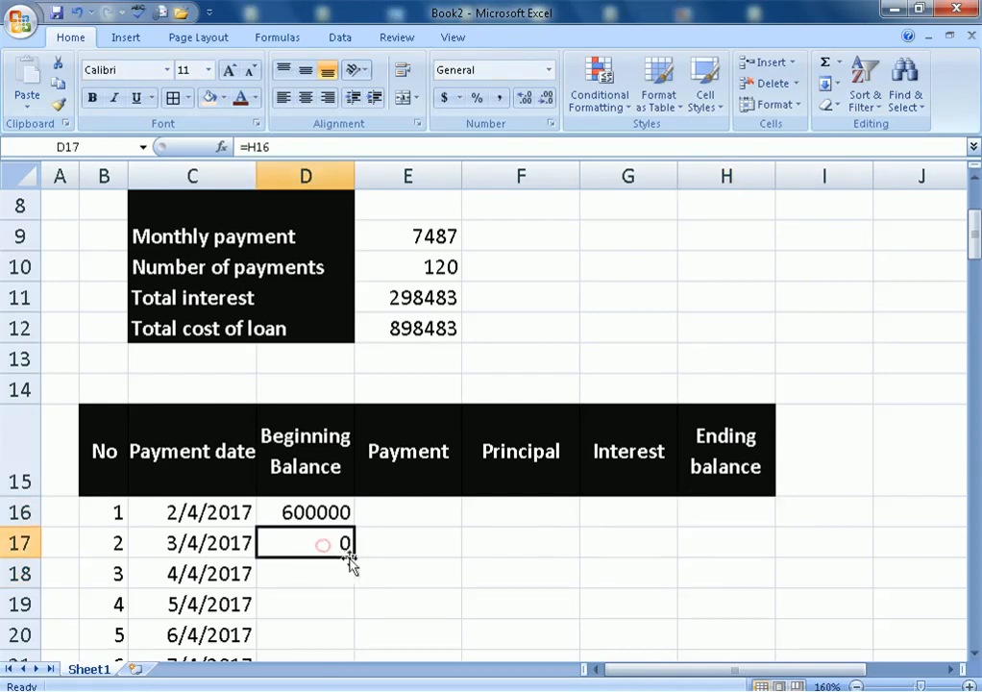
{"action": "double_click", "coordinate": [356, 557]}
- Enter the monthly payment in E16 with the absolute reference =$E$9 and fill it down the Payment column
{"action": "left_click", "coordinate": [399, 513]}
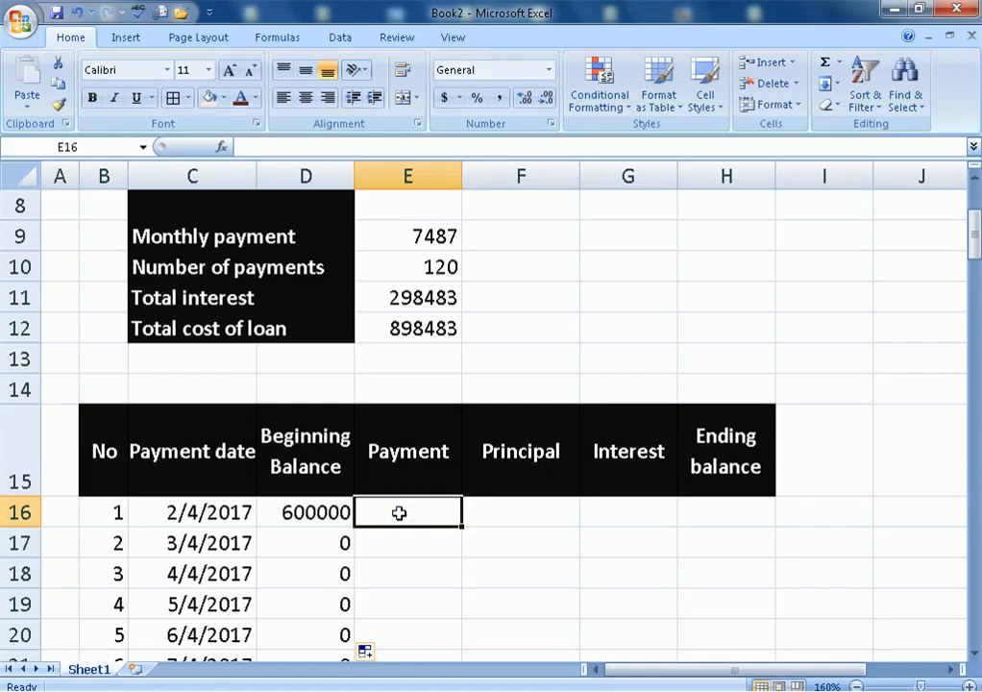
{"action": "type", "text": "="}
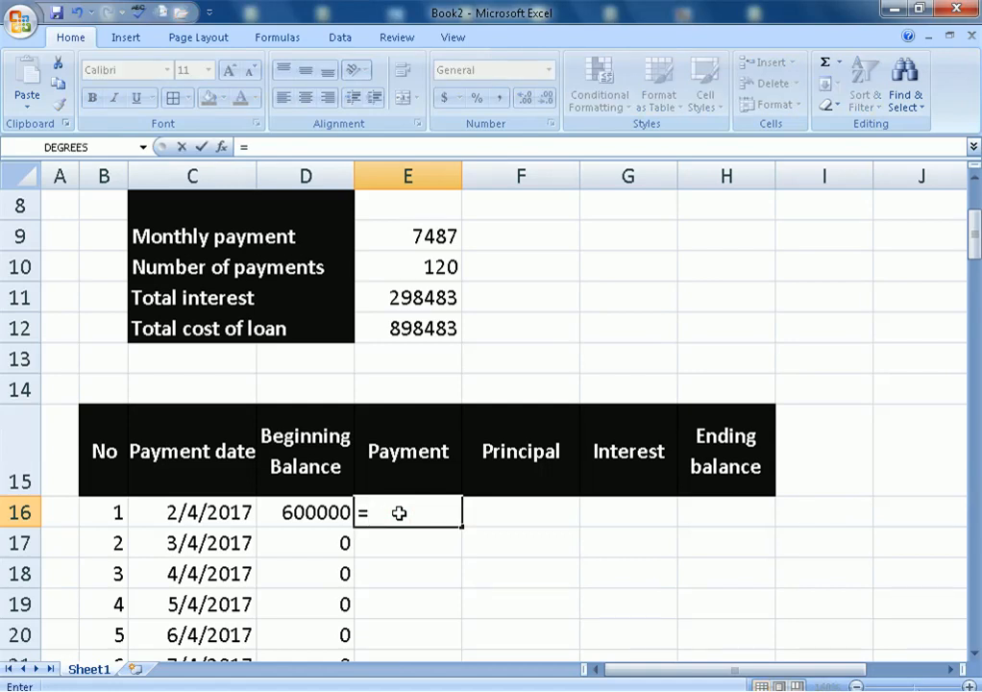
{"action": "scroll", "coordinate": [399, 513], "scroll_direction": "up", "scroll_amount": 1}
{"action": "left_click", "coordinate": [441, 329]}
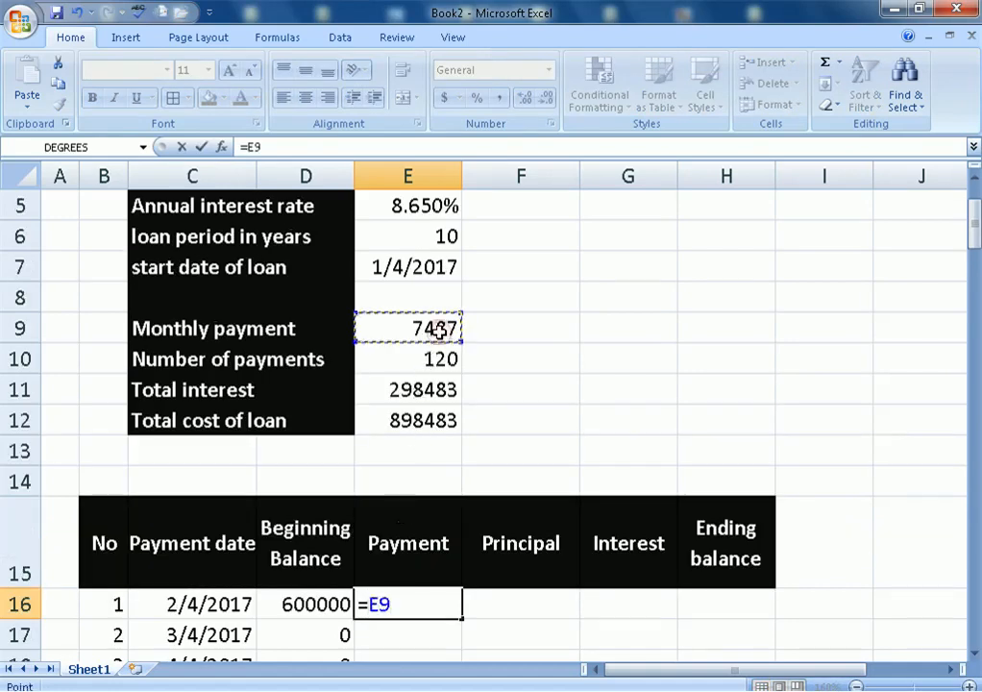
{"action": "key", "text": "F4"}
{"action": "key", "text": "Return"}
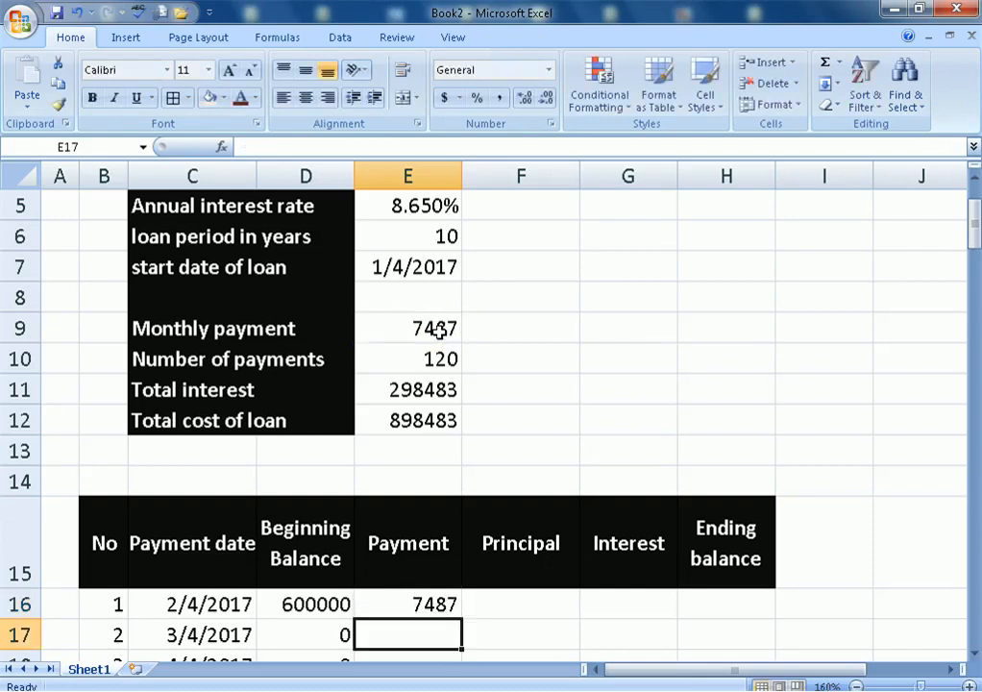
{"action": "left_click", "coordinate": [416, 598]}
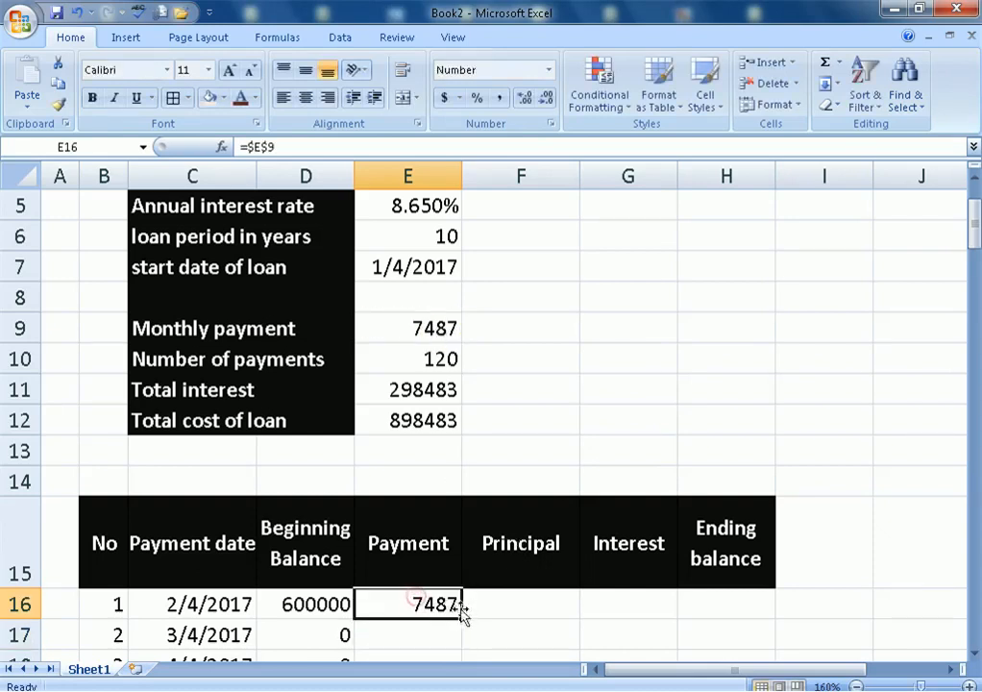
{"action": "double_click", "coordinate": [463, 618]}
- Calculate the first principal portion in F16 with the formula =-PPMT($E$5/12,B16,$E$6*12,$D$16)
{"action": "scroll", "coordinate": [489, 649], "scroll_direction": "down", "scroll_amount": 1}
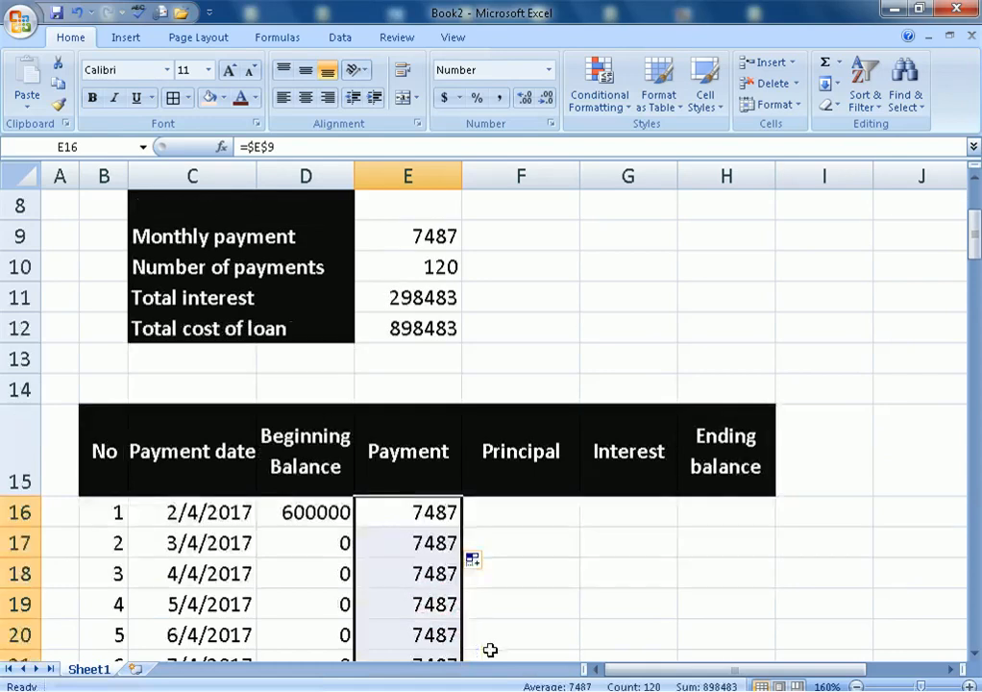
{"action": "left_click", "coordinate": [529, 510]}
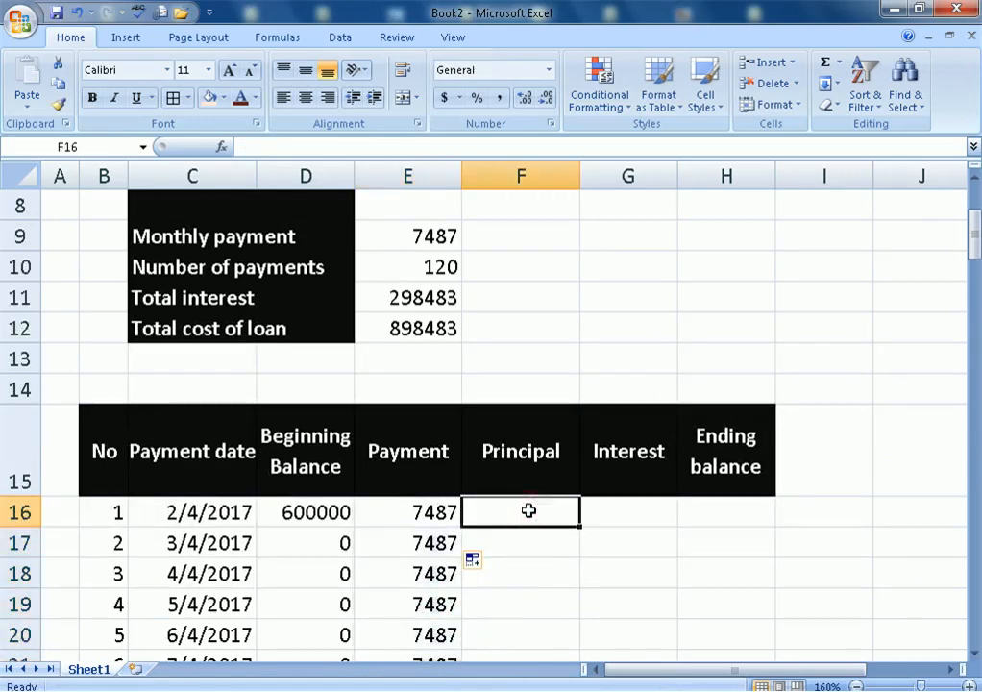
{"action": "type", "text": "=-PPMT"}
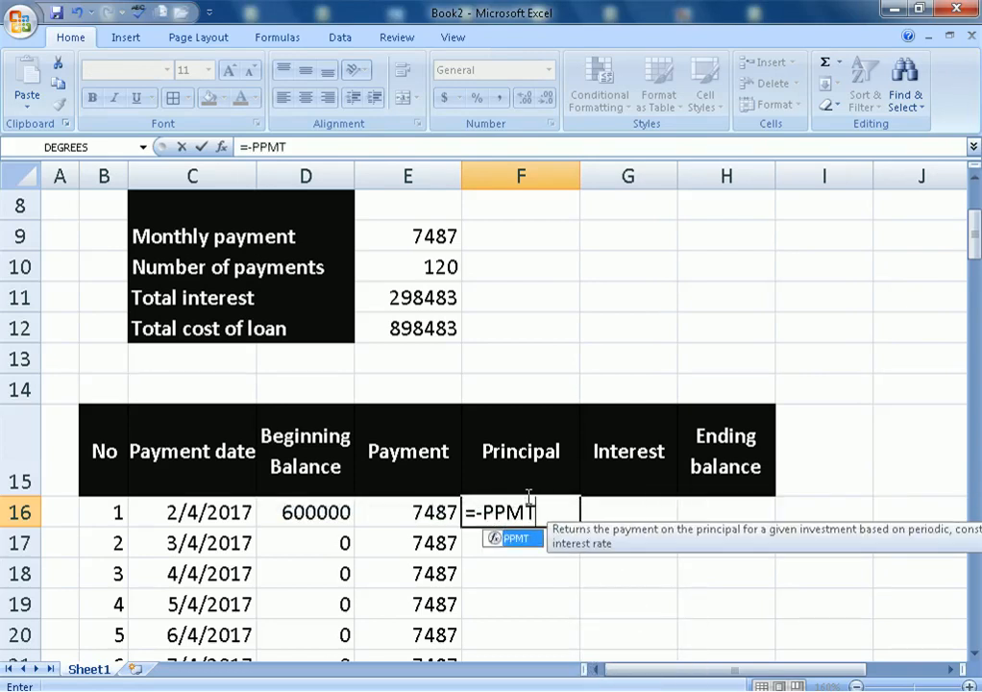
{"action": "type", "text": "("}
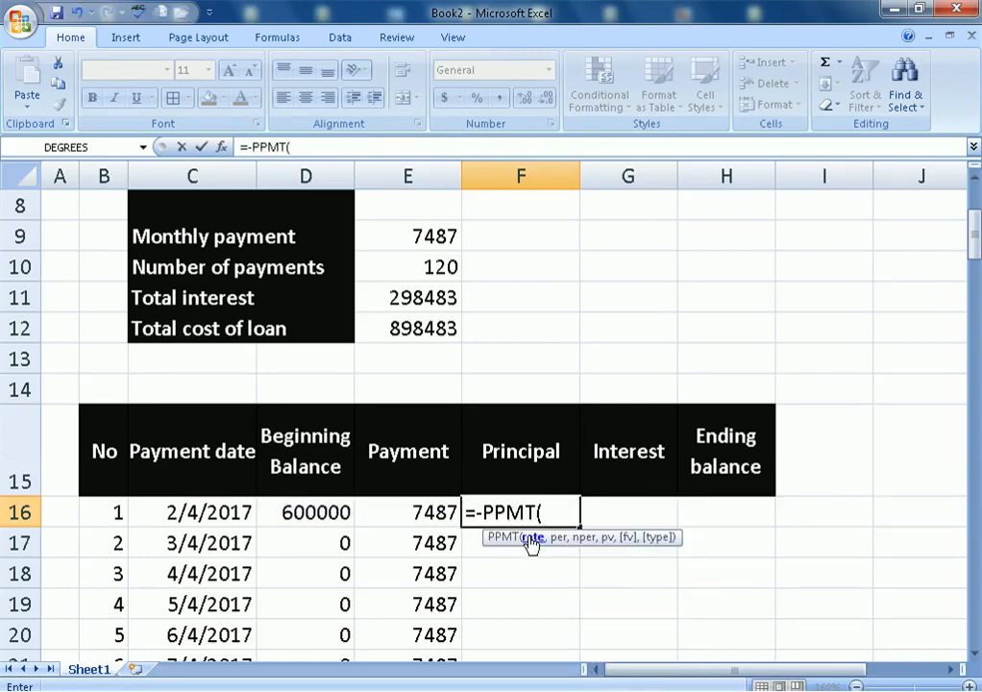
{"action": "scroll", "coordinate": [532, 543], "scroll_direction": "up", "scroll_amount": 1}
{"action": "left_click", "coordinate": [448, 206]}
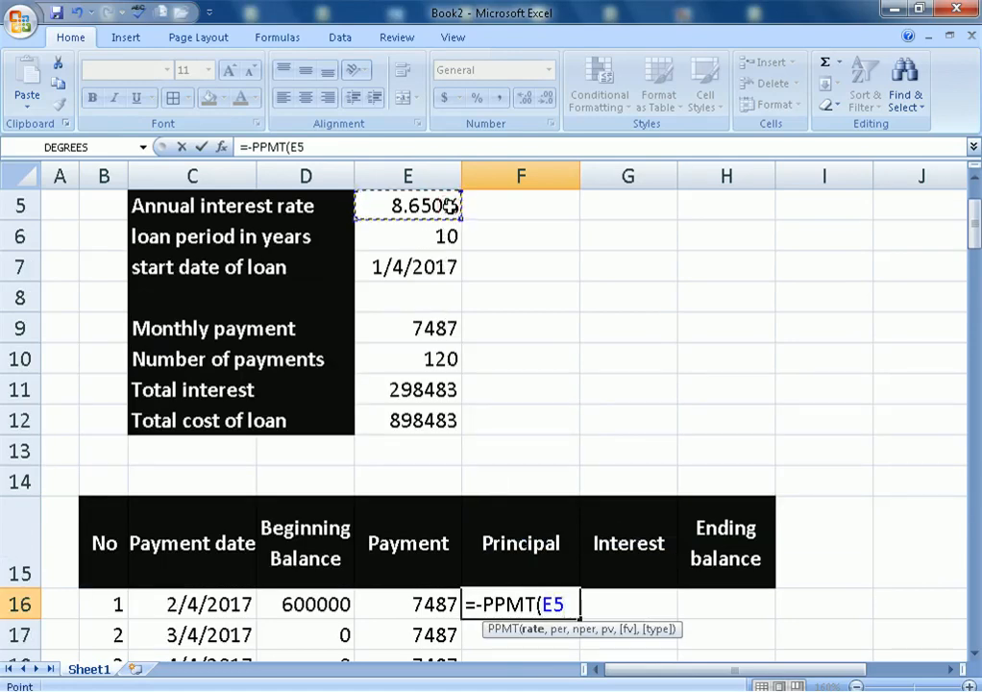
{"action": "key", "text": "F4"}
{"action": "type", "text": "/12,"}
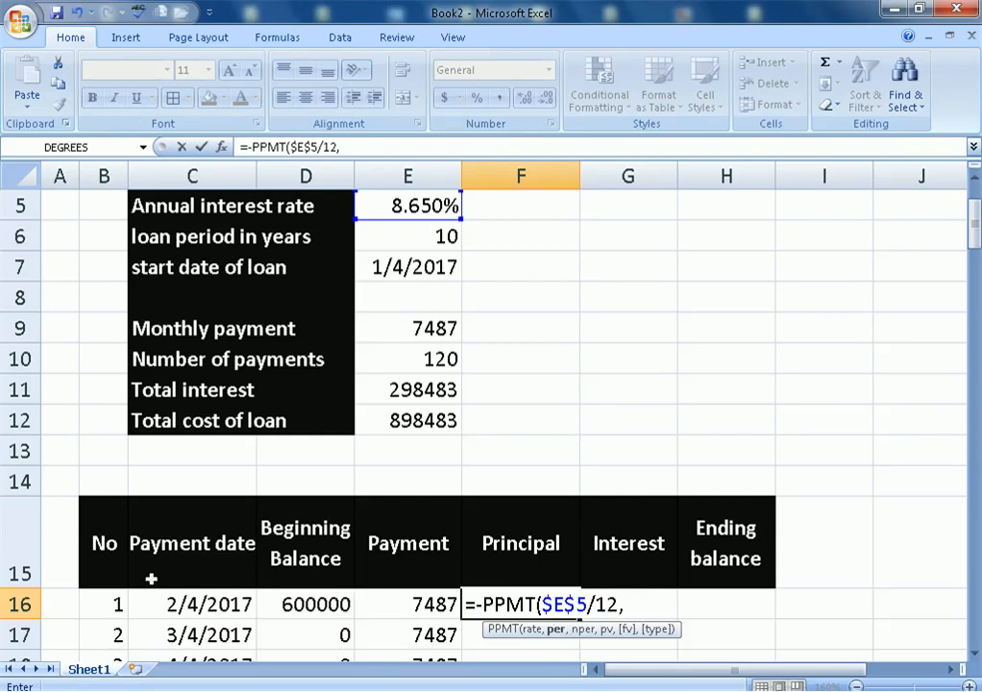
{"action": "left_click", "coordinate": [99, 605]}
{"action": "type", "text": ","}
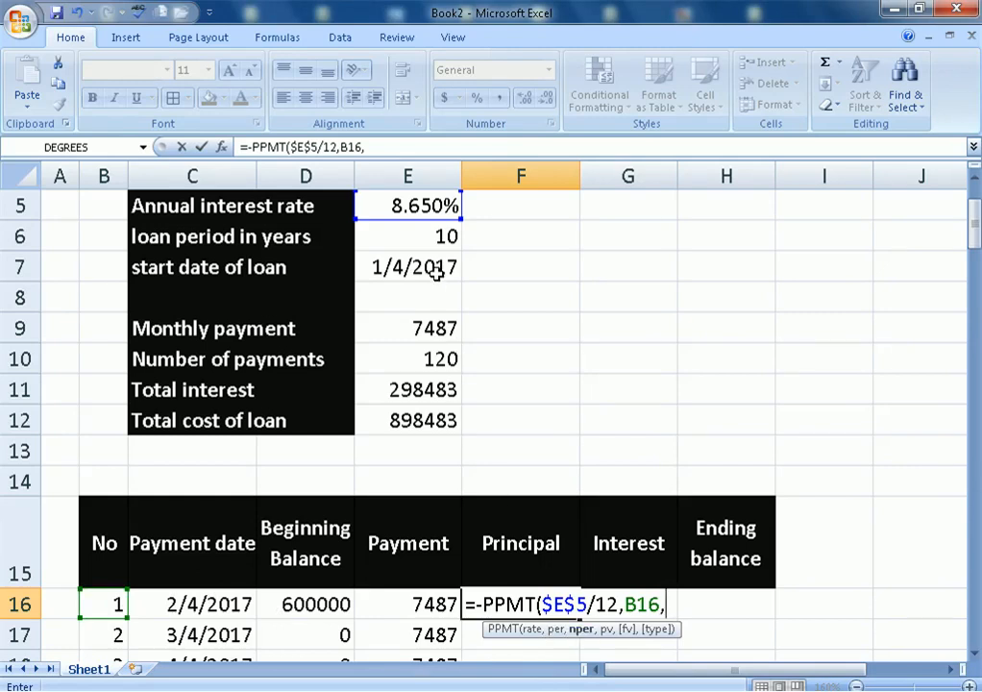
{"action": "left_click", "coordinate": [445, 235]}
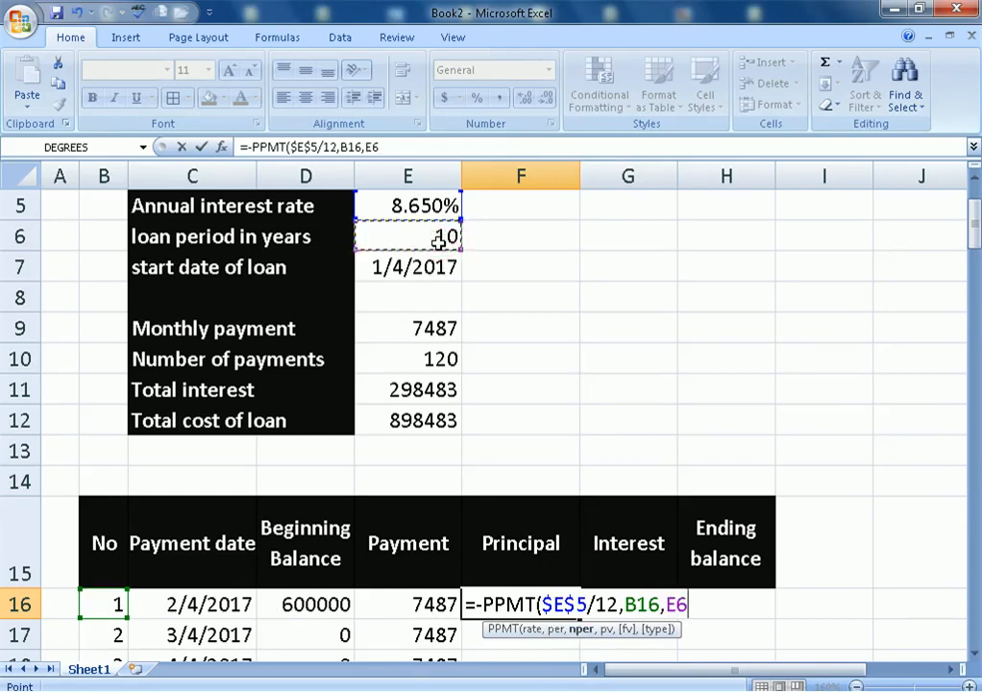
{"action": "key", "text": "F4"}
{"action": "type", "text": "12"}
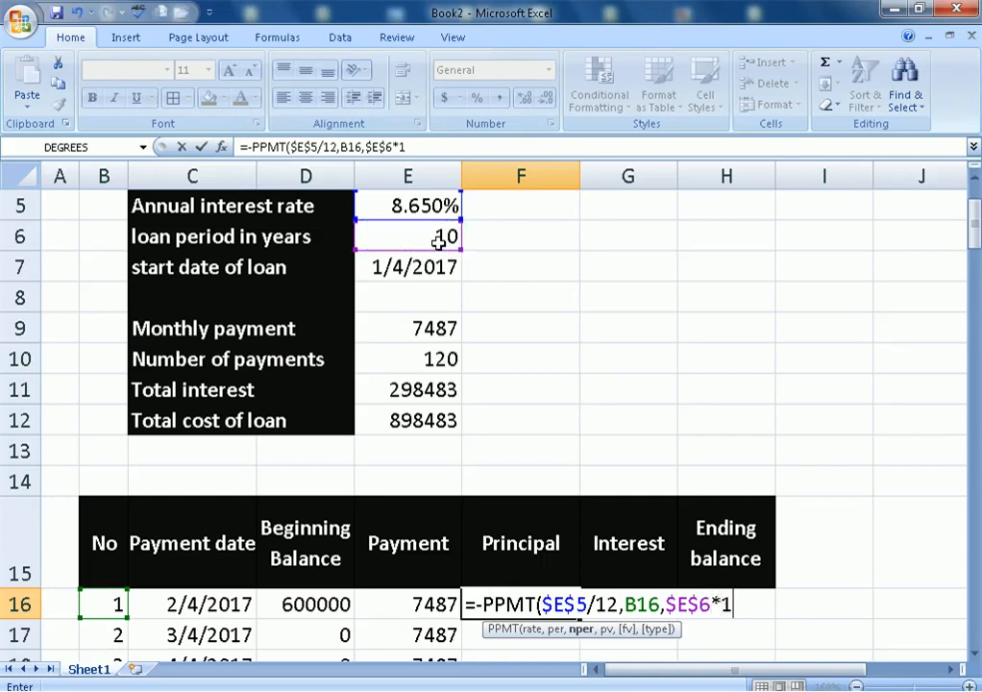
{"action": "type", "text": ","}
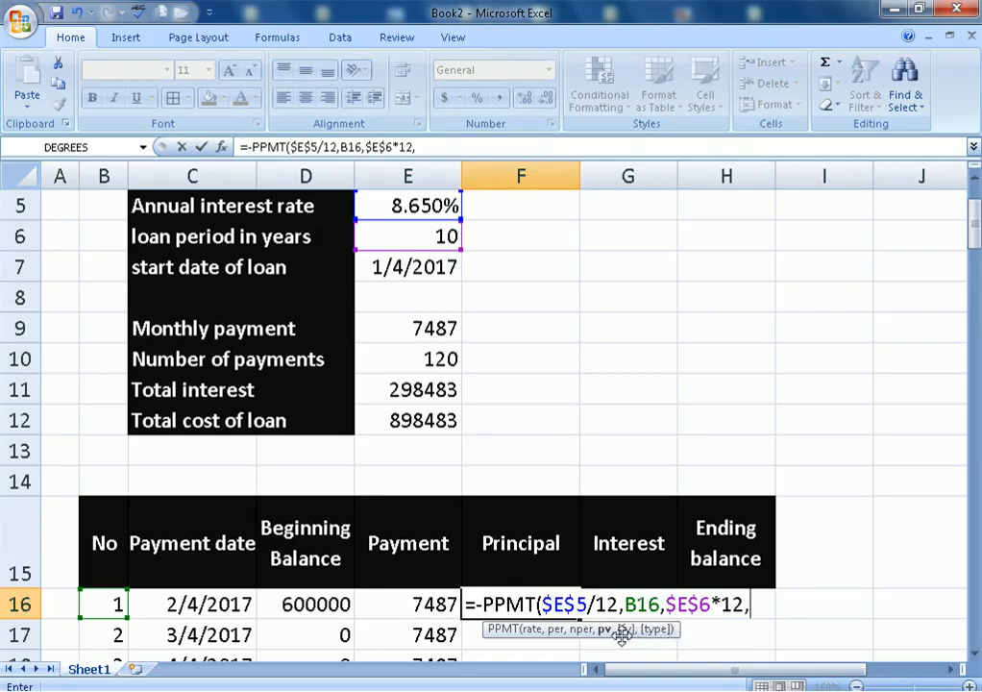
{"action": "left_click", "coordinate": [320, 605]}
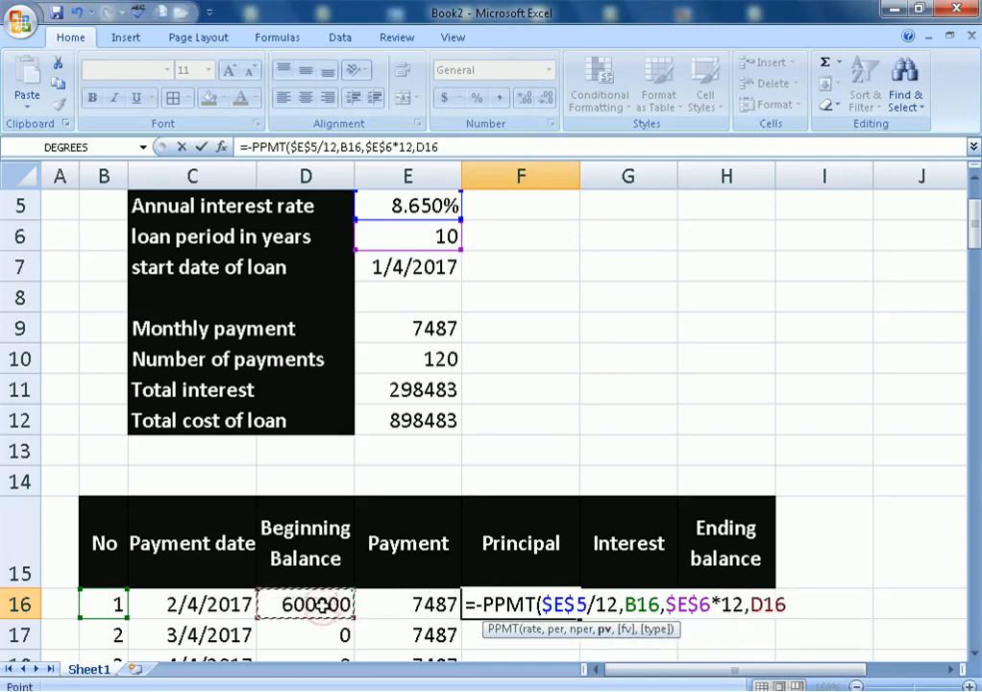
{"action": "key", "text": "F4"}
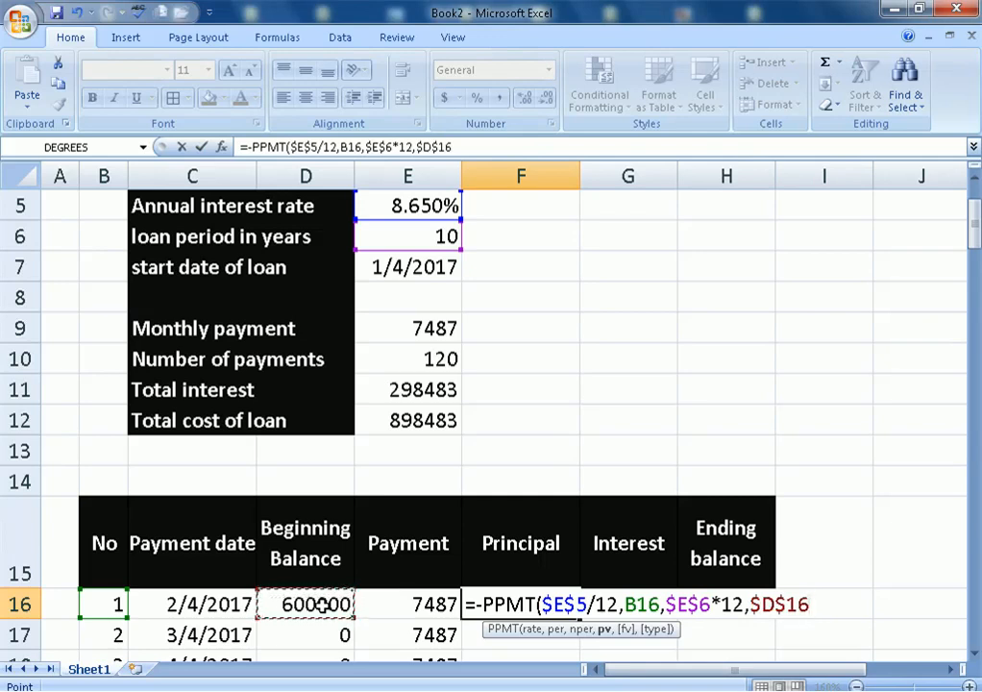
{"action": "type", "text": ")"}
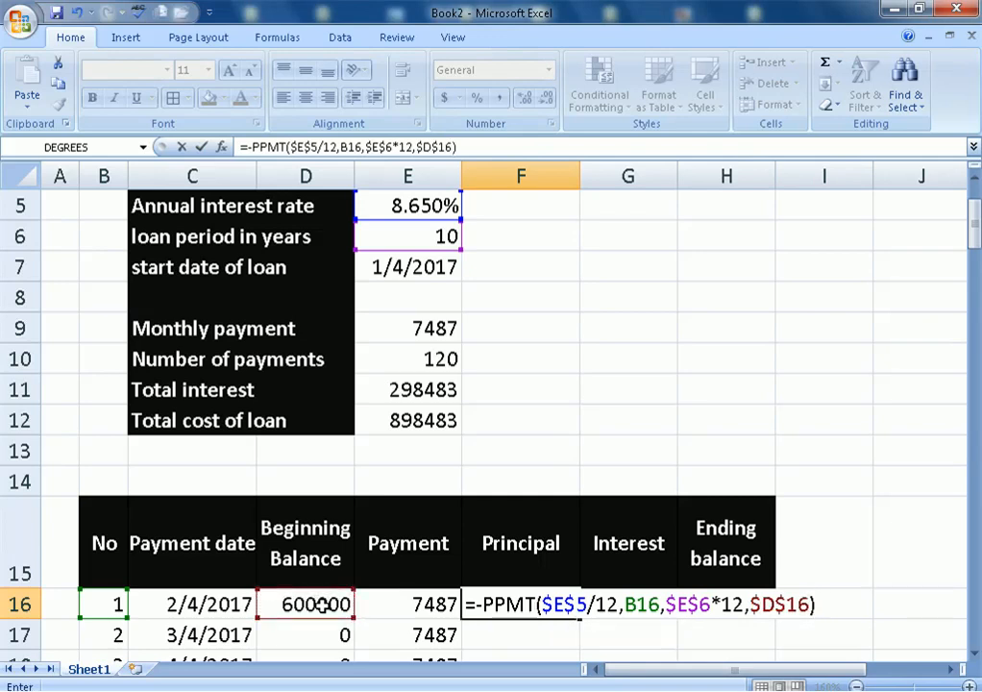
{"action": "key", "text": "Return"}
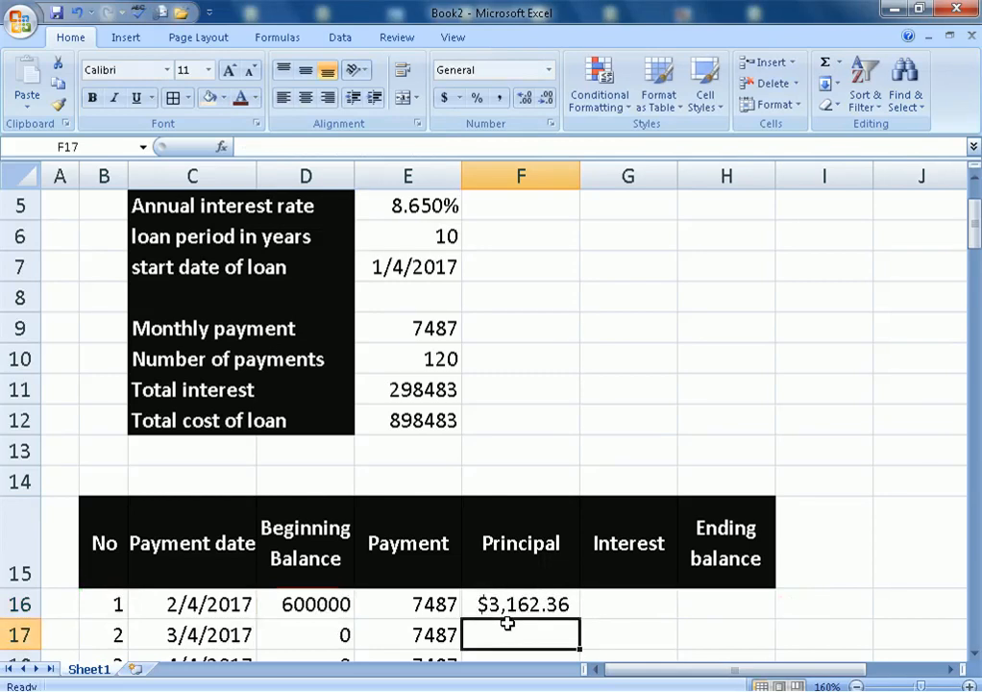
- Display the principal in F16 as a plain number without decimal places and fill it down the Principal column
{"action": "left_click", "coordinate": [533, 604]}
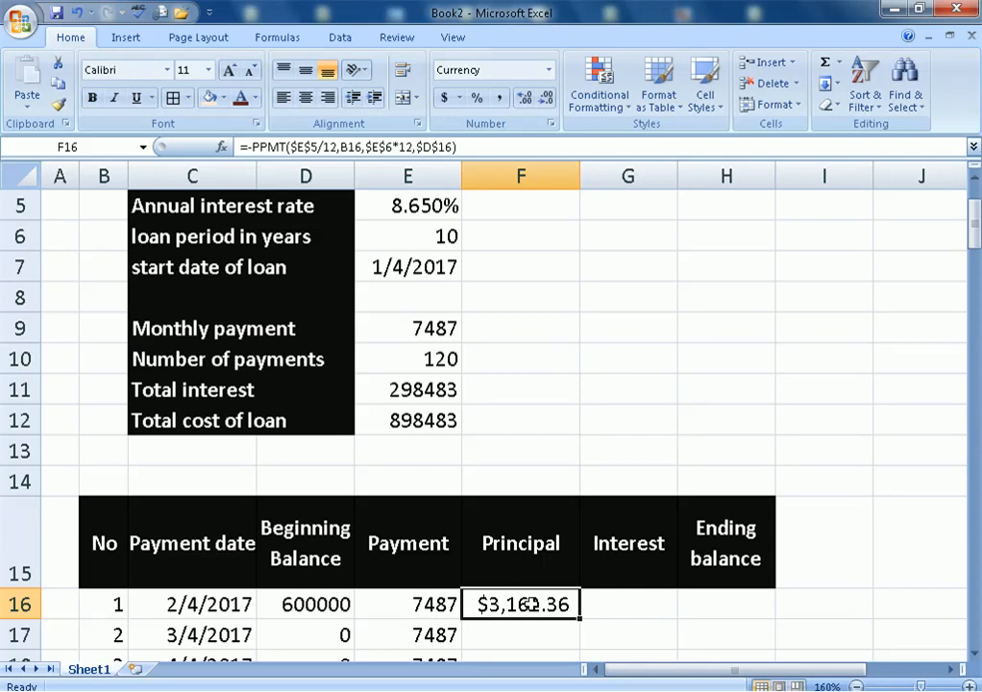
{"action": "left_click", "coordinate": [549, 70]}
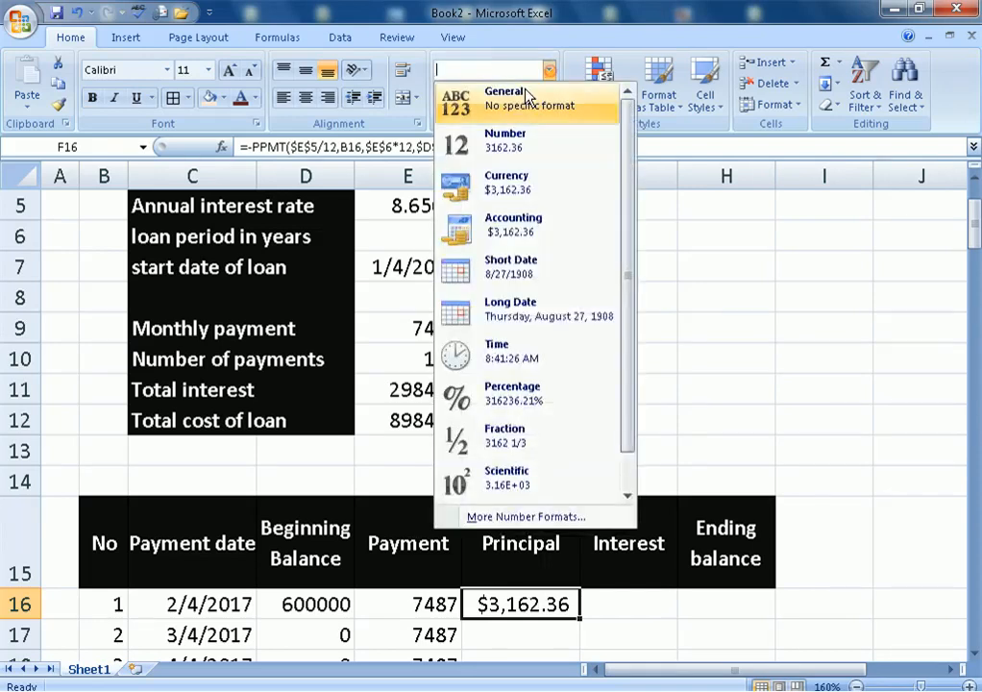
{"action": "left_click", "coordinate": [526, 98]}
{"action": "left_click", "coordinate": [546, 98]}
{"action": "left_click", "coordinate": [547, 98]}
{"action": "left_click", "coordinate": [547, 98]}
{"action": "left_click", "coordinate": [547, 98]}
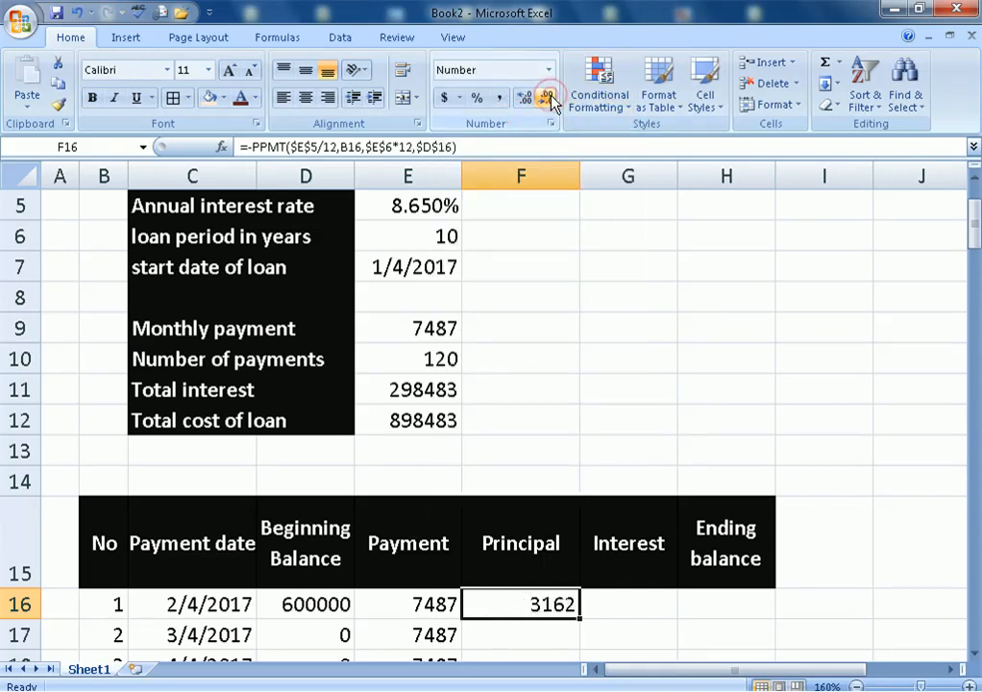
{"action": "double_click", "coordinate": [580, 619]}
{"action": "left_click", "coordinate": [629, 605]}
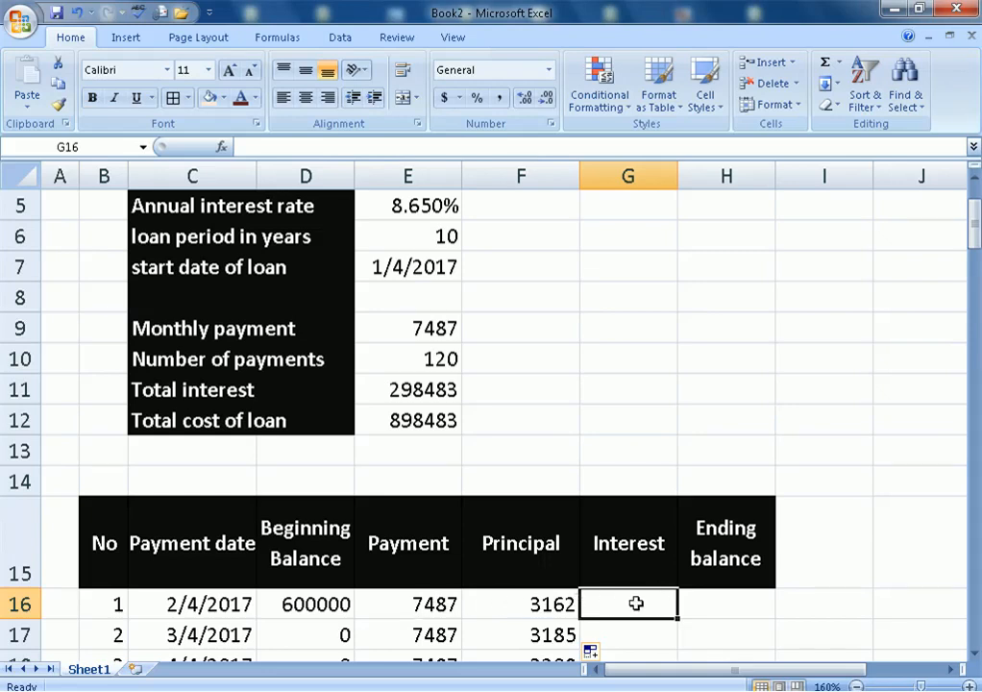
- Calculate the first interest portion in G16 with the formula =E16-F16 and fill it down the Interest column
{"action": "type", "text": "="}
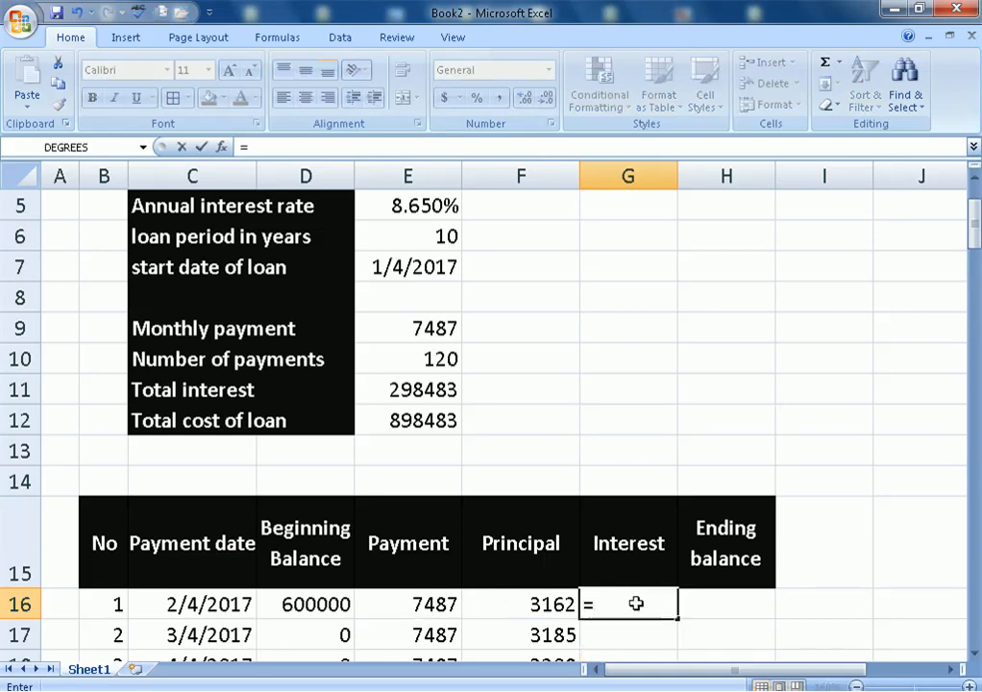
{"action": "left_click", "coordinate": [385, 608]}
{"action": "type", "text": "-"}
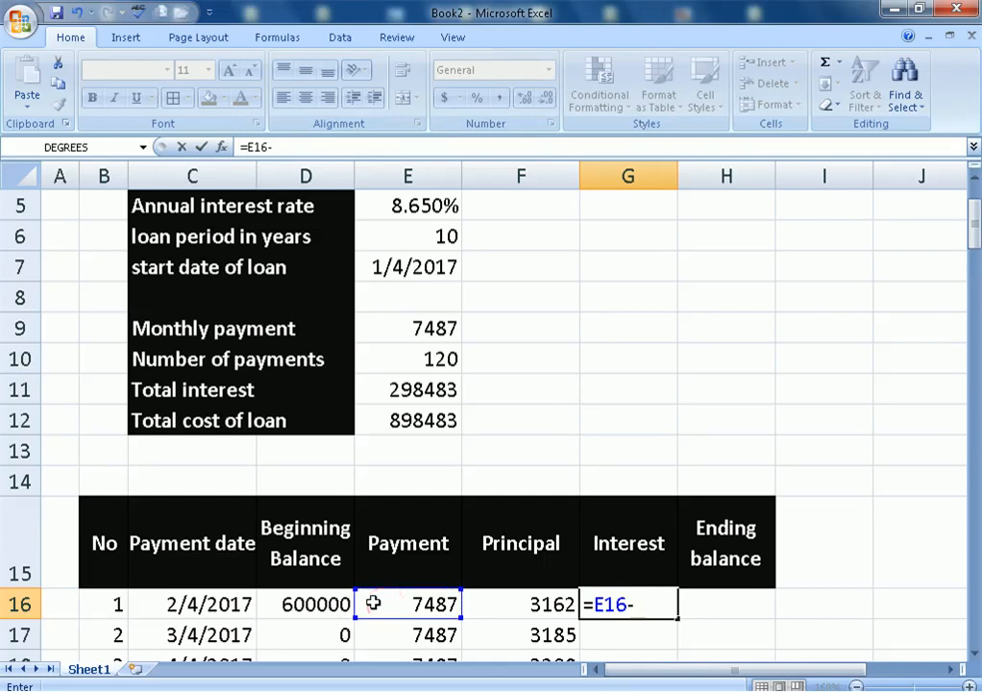
{"action": "left_click", "coordinate": [498, 613]}
{"action": "key", "text": "Return"}
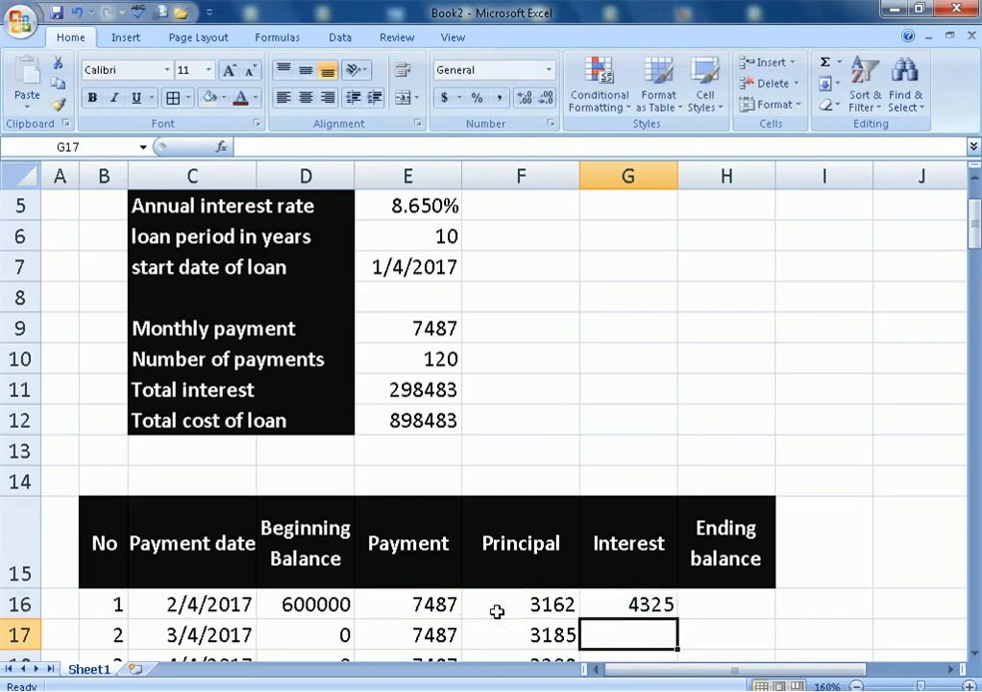
{"action": "left_click", "coordinate": [635, 610]}
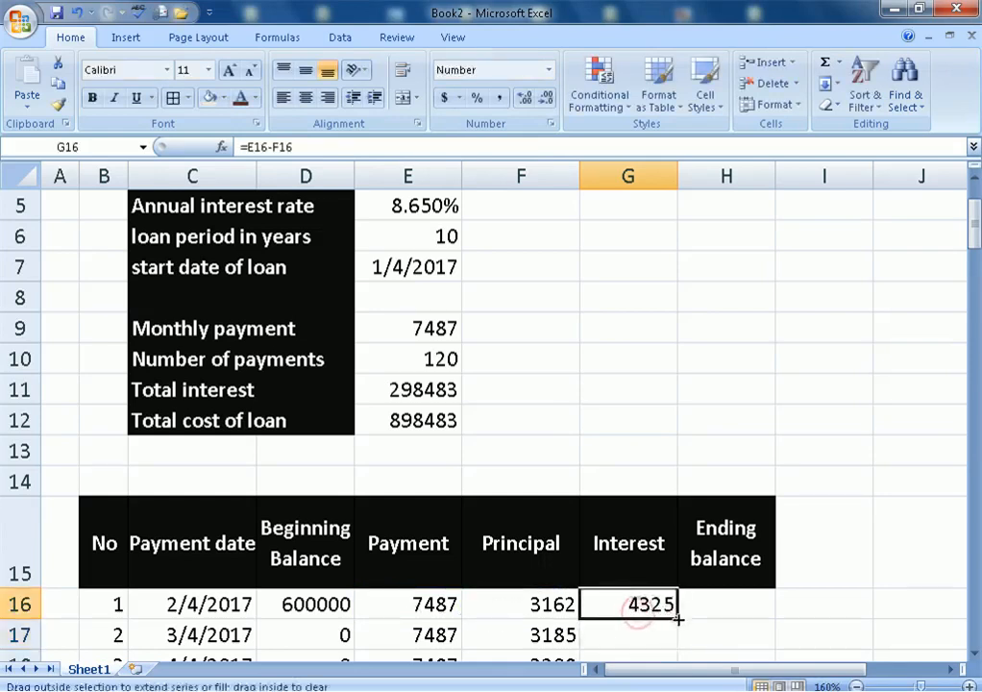
{"action": "double_click", "coordinate": [678, 621]}
- Calculate the first ending balance in H16 with the formula =D16-F16 and fill it down the Ending balance column
{"action": "left_click", "coordinate": [721, 609]}
{"action": "type", "text": "="}
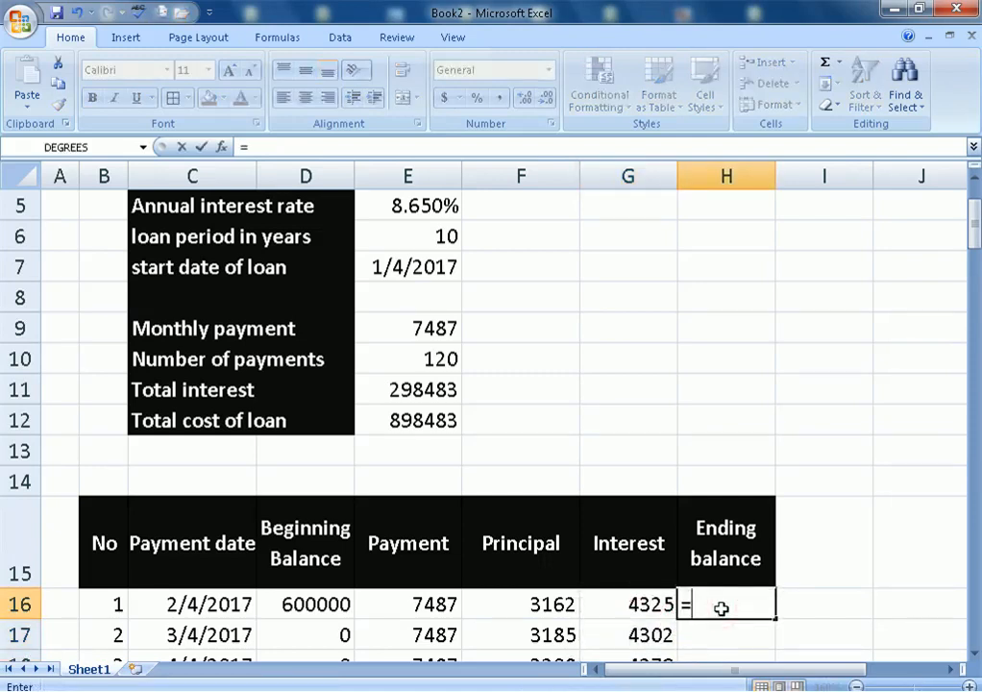
{"action": "left_click", "coordinate": [317, 601]}
{"action": "type", "text": "-"}
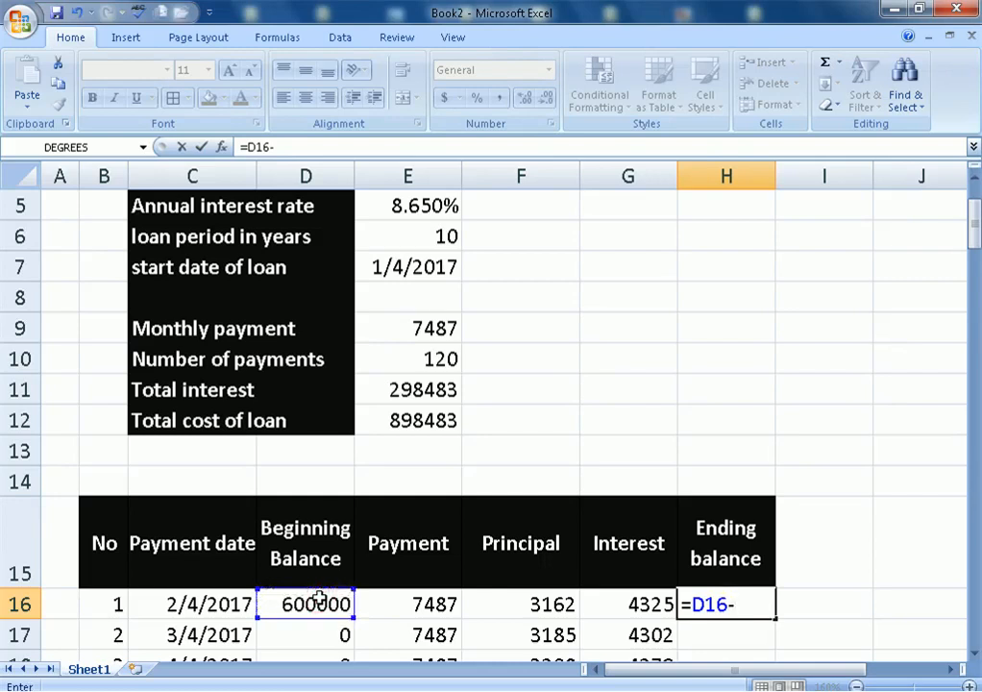
{"action": "left_click", "coordinate": [549, 608]}
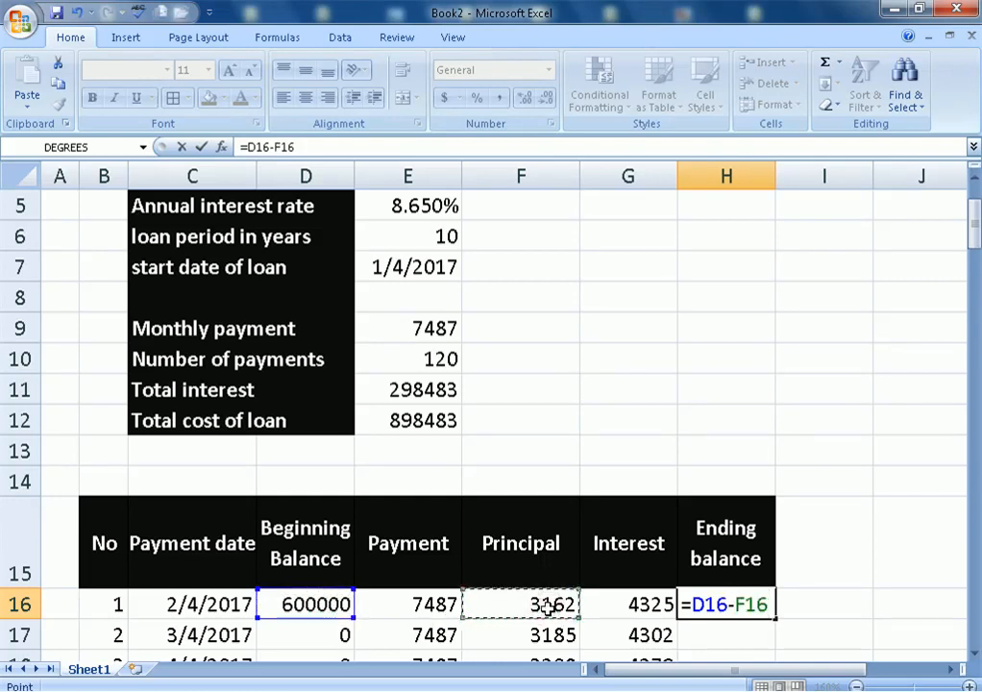
{"action": "key", "text": "Return"}
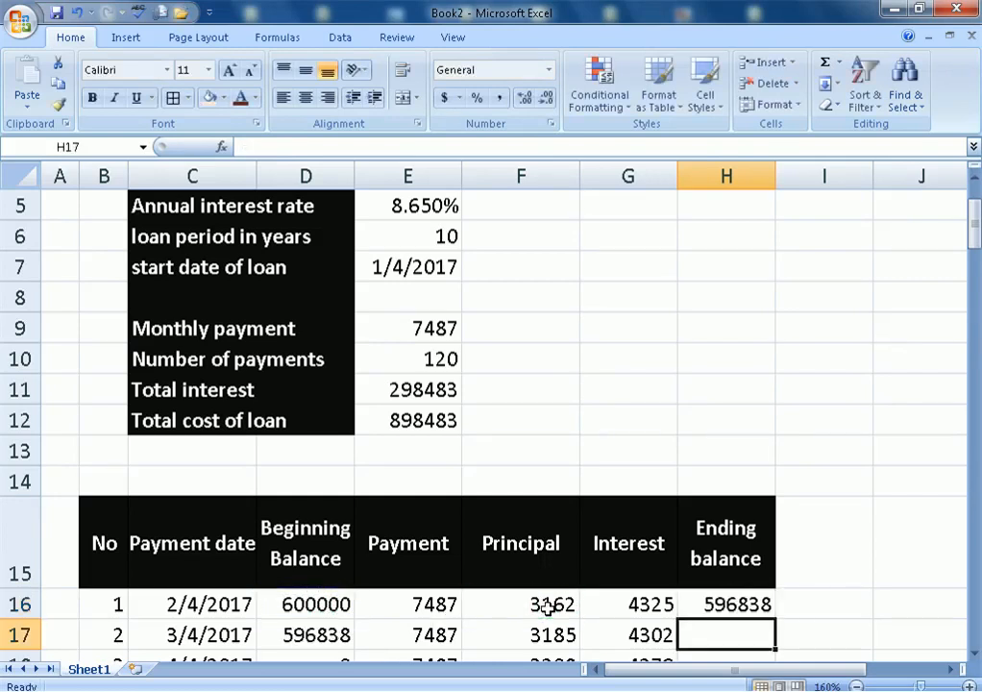
{"action": "left_click", "coordinate": [753, 604]}
{"action": "double_click", "coordinate": [777, 618]}
- Highlight the final ending balance in H135 with bold dark red text and a light orange fill
{"action": "scroll", "coordinate": [490, 644], "scroll_direction": "down", "scroll_amount": 8}
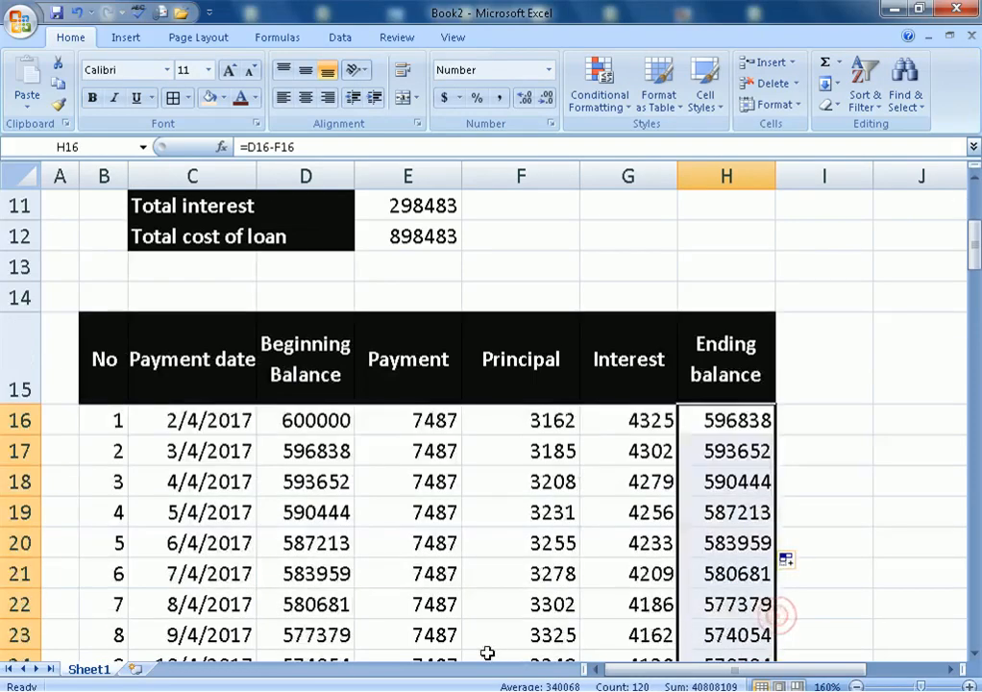
{"action": "scroll", "coordinate": [515, 631], "scroll_direction": "down", "scroll_amount": 18}
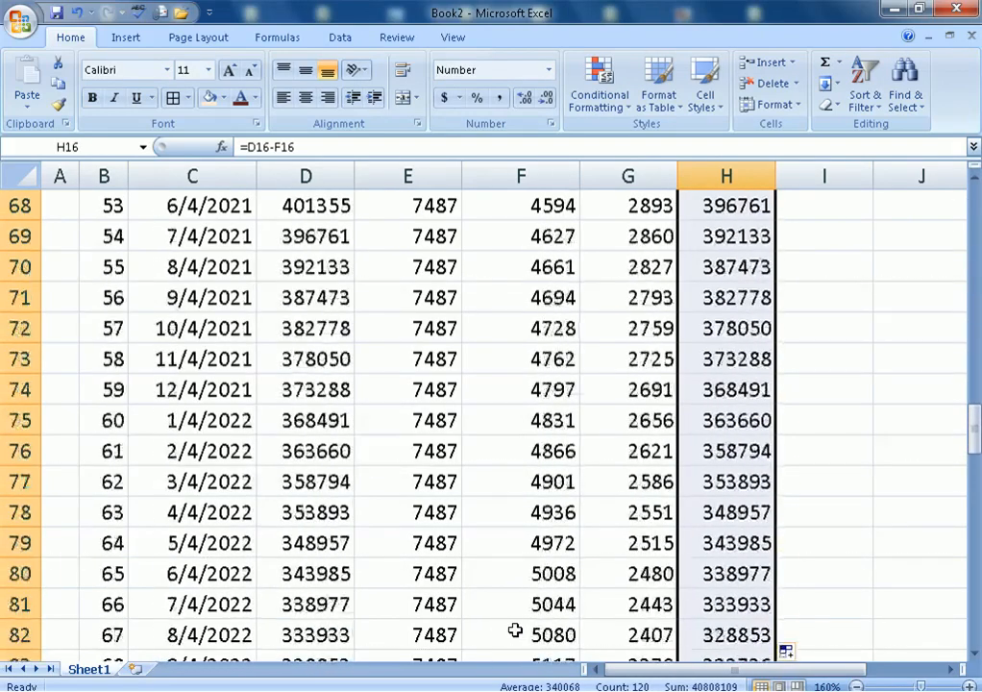
{"action": "scroll", "coordinate": [590, 514], "scroll_direction": "down", "scroll_amount": 13}
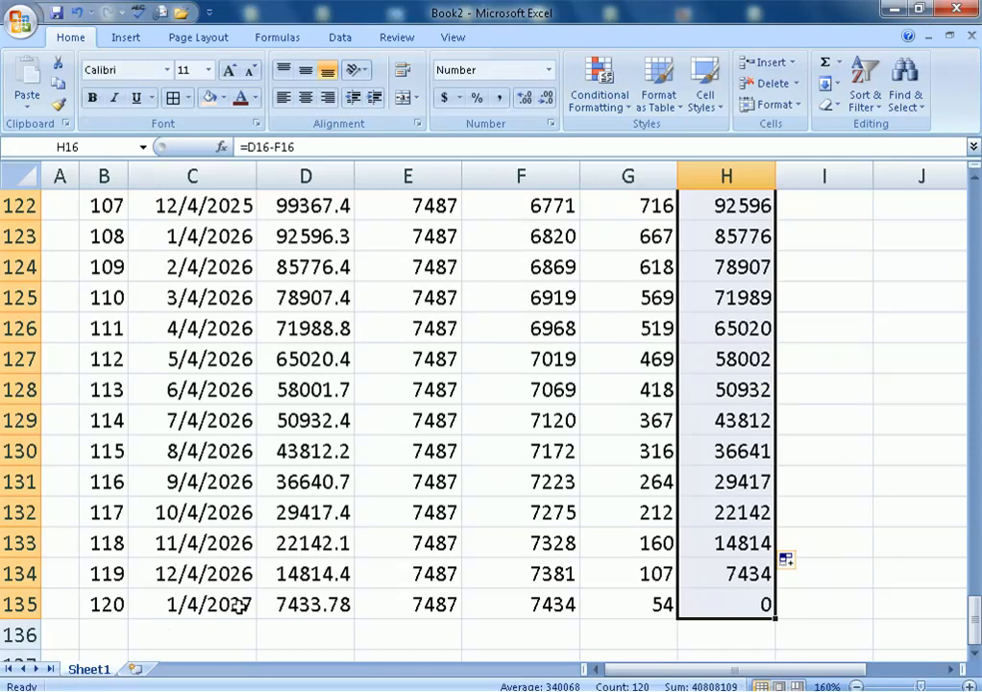
{"action": "left_click", "coordinate": [734, 606]}
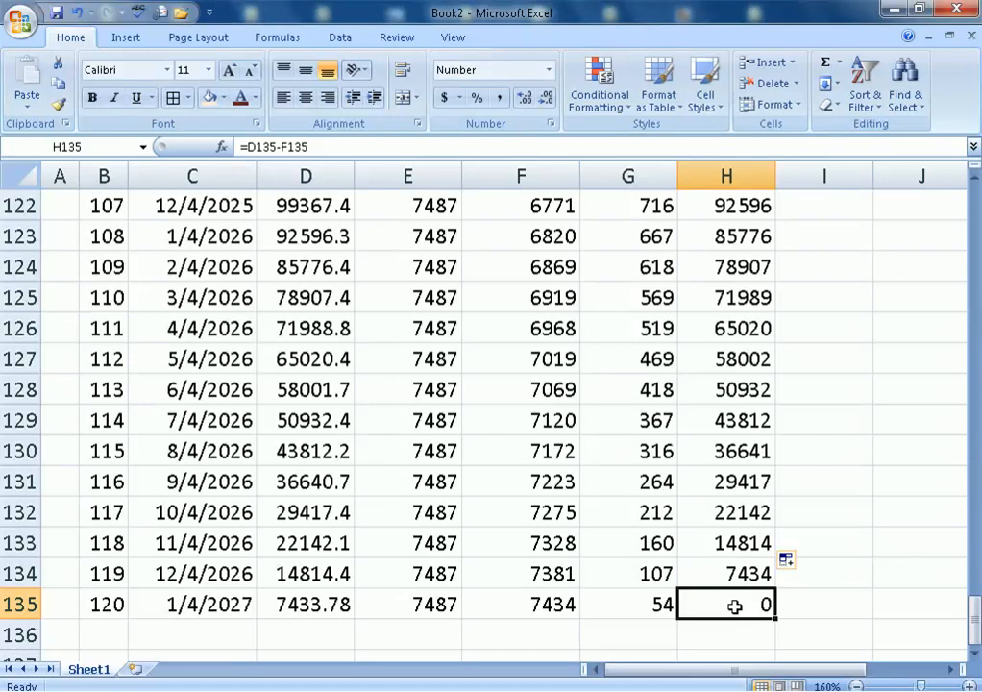
{"action": "key", "text": "ctrl+b"}
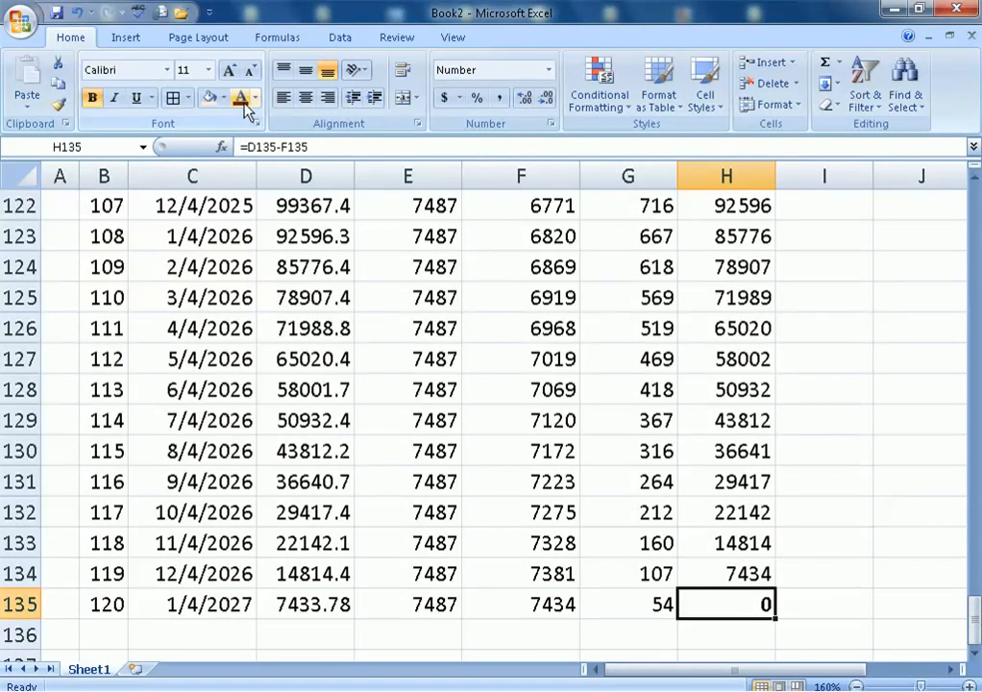
{"action": "left_click", "coordinate": [209, 100]}
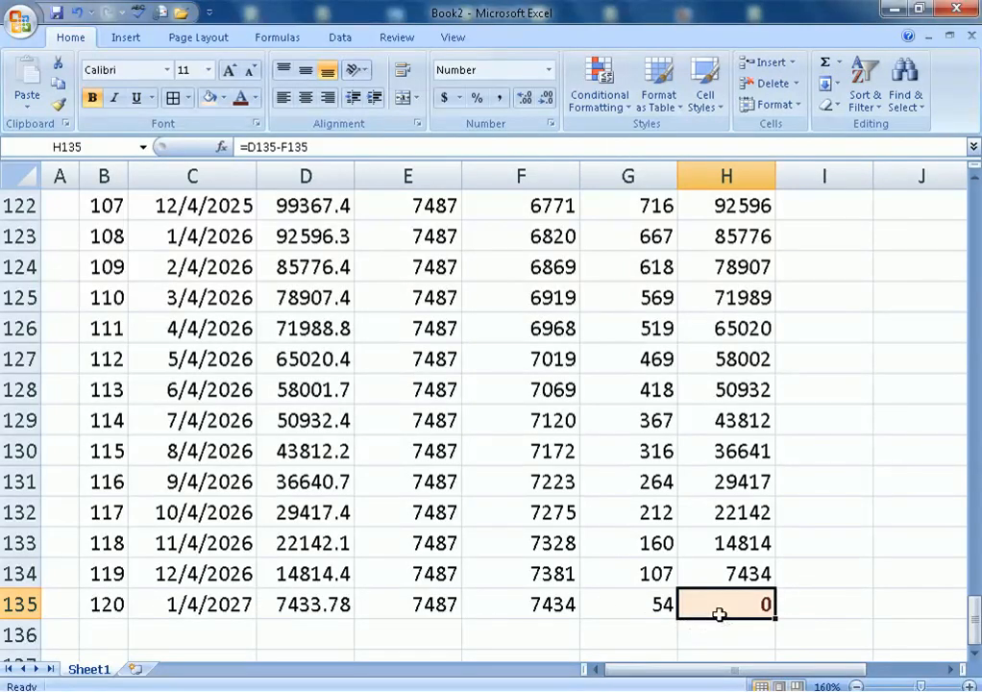
- Shade the loan input cells E4:E7 with the same light orange fill
{"action": "scroll", "coordinate": [592, 462], "scroll_direction": "up", "scroll_amount": 16}
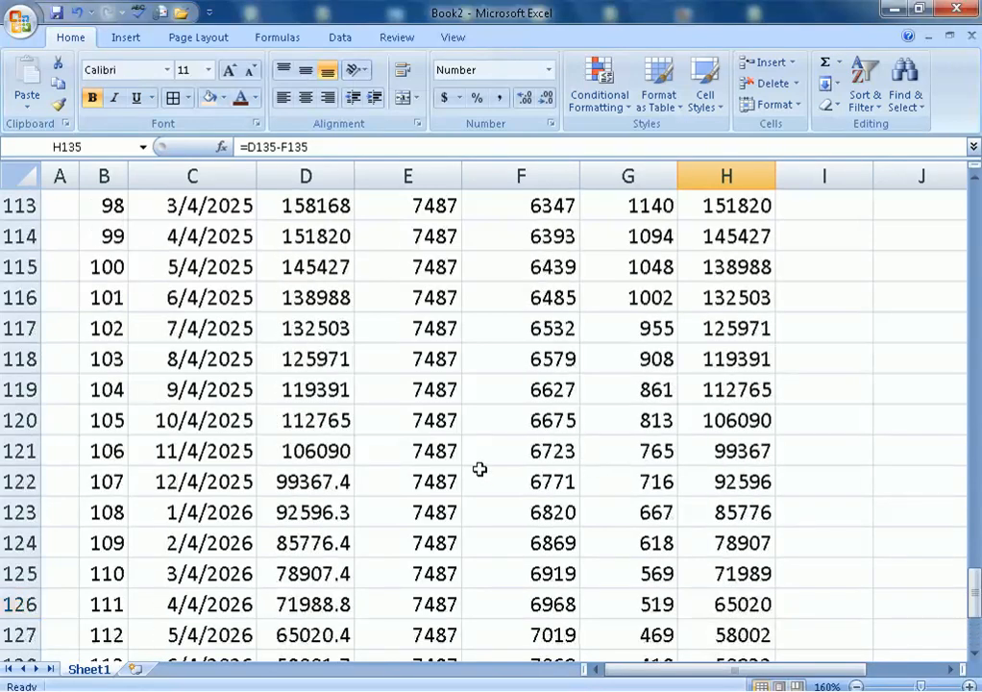
{"action": "scroll", "coordinate": [354, 449], "scroll_direction": "up", "scroll_amount": 20}
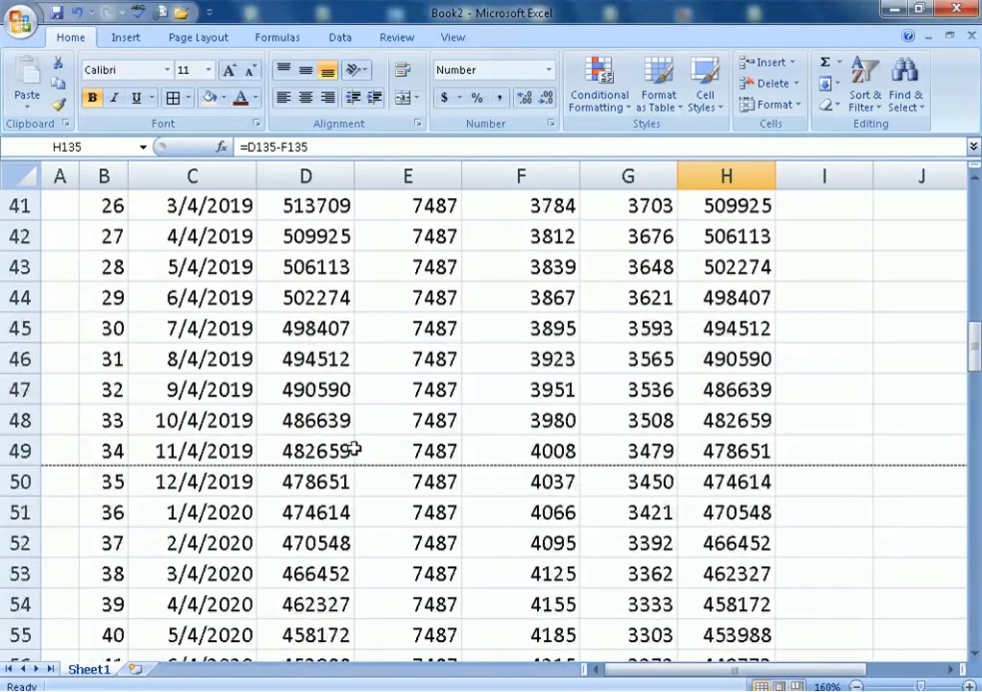
{"action": "scroll", "coordinate": [354, 449], "scroll_direction": "up", "scroll_amount": 2}
{"action": "scroll", "coordinate": [353, 447], "scroll_direction": "down", "scroll_amount": 4}
{"action": "scroll", "coordinate": [353, 447], "scroll_direction": "up", "scroll_amount": 4}
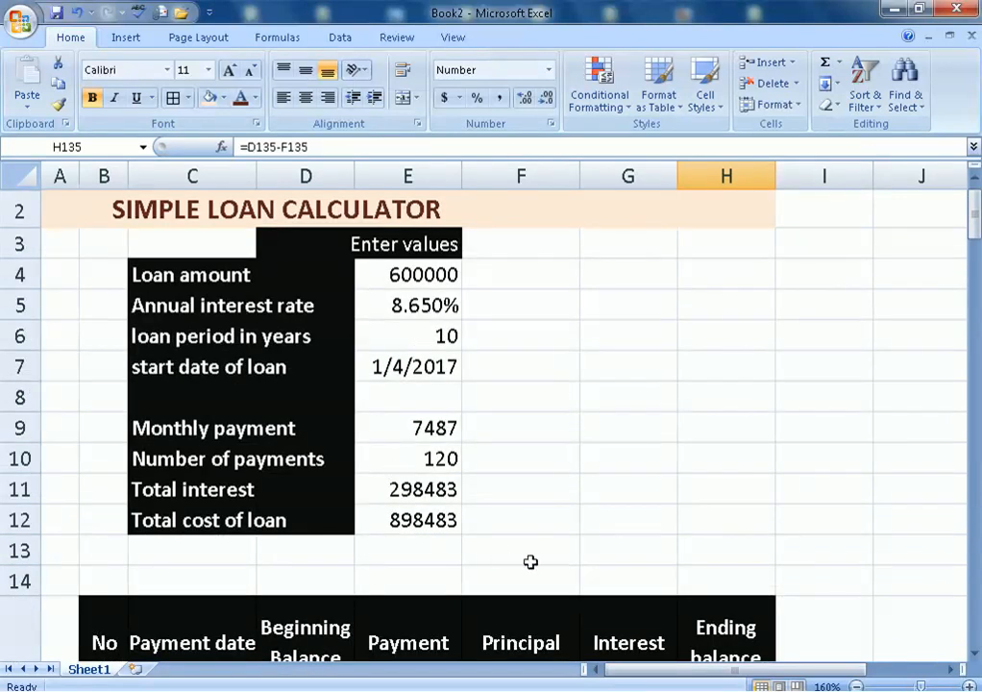
{"action": "scroll", "coordinate": [531, 563], "scroll_direction": "down", "scroll_amount": 2}
{"action": "scroll", "coordinate": [485, 428], "scroll_direction": "up", "scroll_amount": 2}
{"action": "left_click_drag", "start_coordinate": [408, 274], "coordinate": [395, 366]}
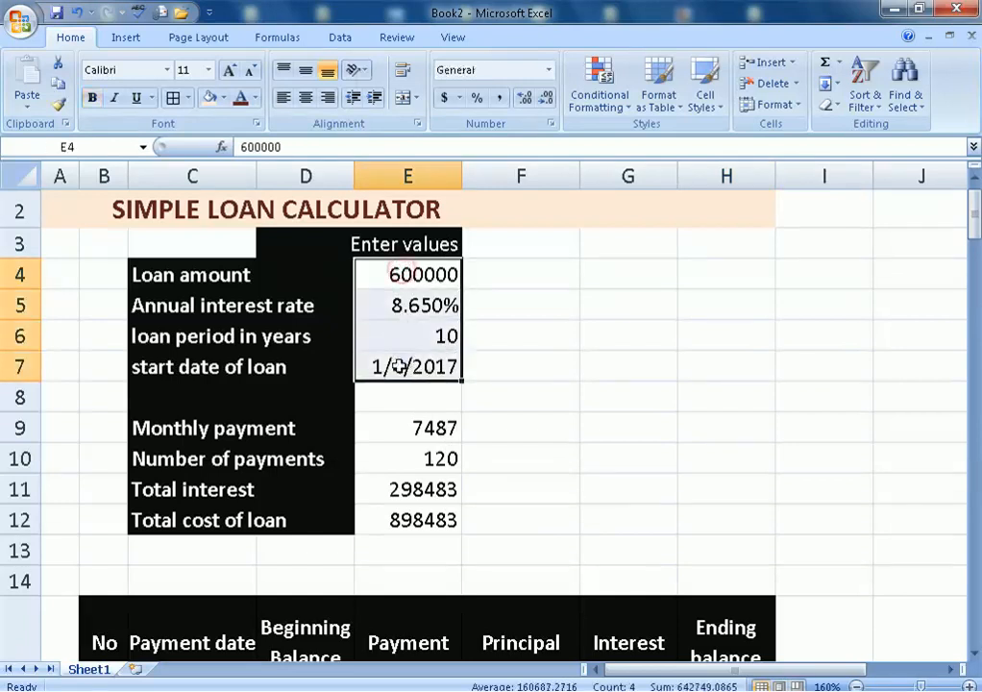
{"action": "left_click", "coordinate": [209, 97]}
{"action": "left_click", "coordinate": [524, 313]}
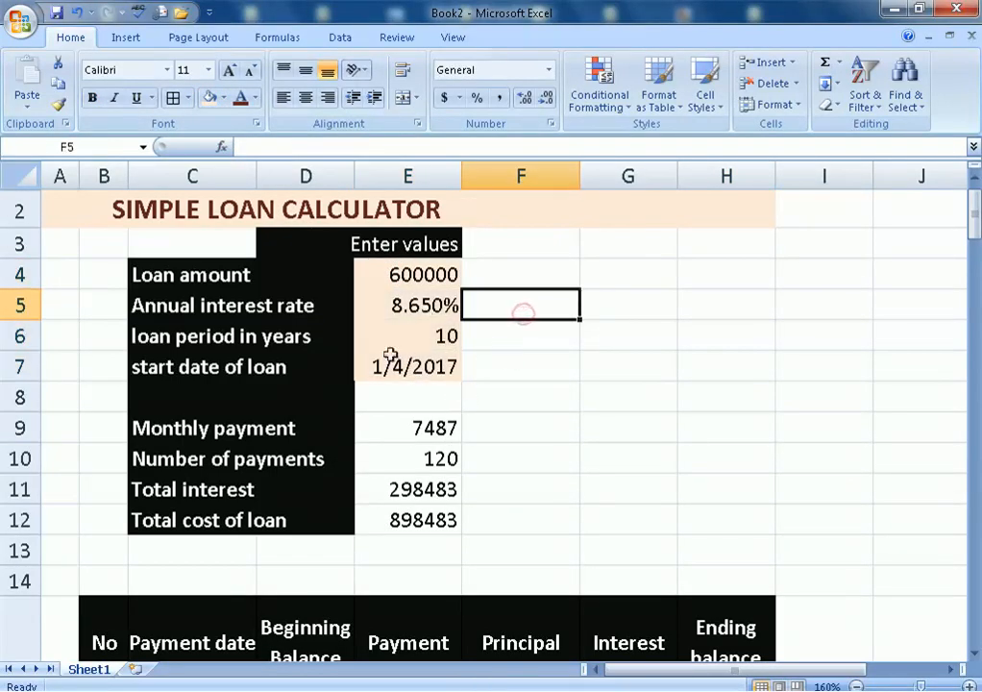
- Review the formulas for monthly payment, number of payments, total interest and total cost of loan in E9:E12
{"action": "scroll", "coordinate": [574, 596], "scroll_direction": "down", "scroll_amount": 8}
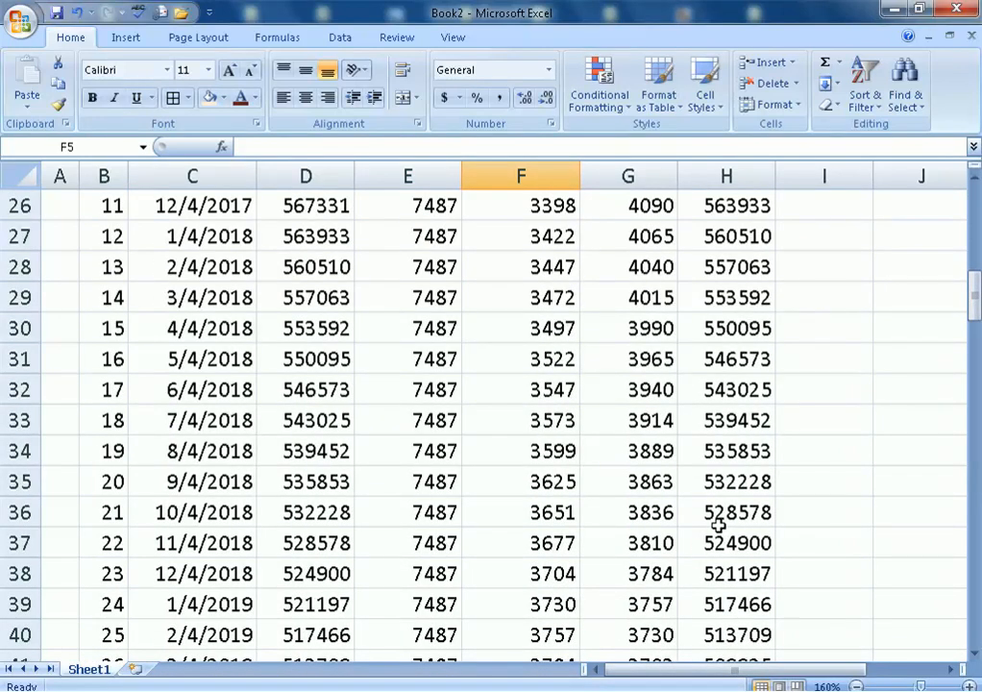
{"action": "scroll", "coordinate": [719, 525], "scroll_direction": "up", "scroll_amount": 7}
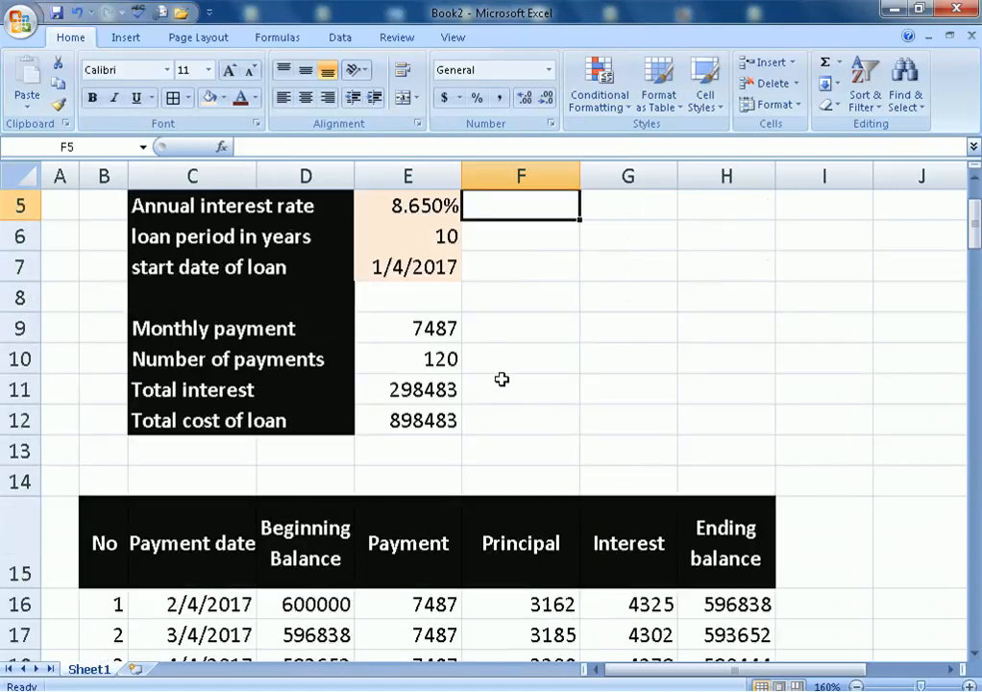
{"action": "left_click", "coordinate": [434, 334]}
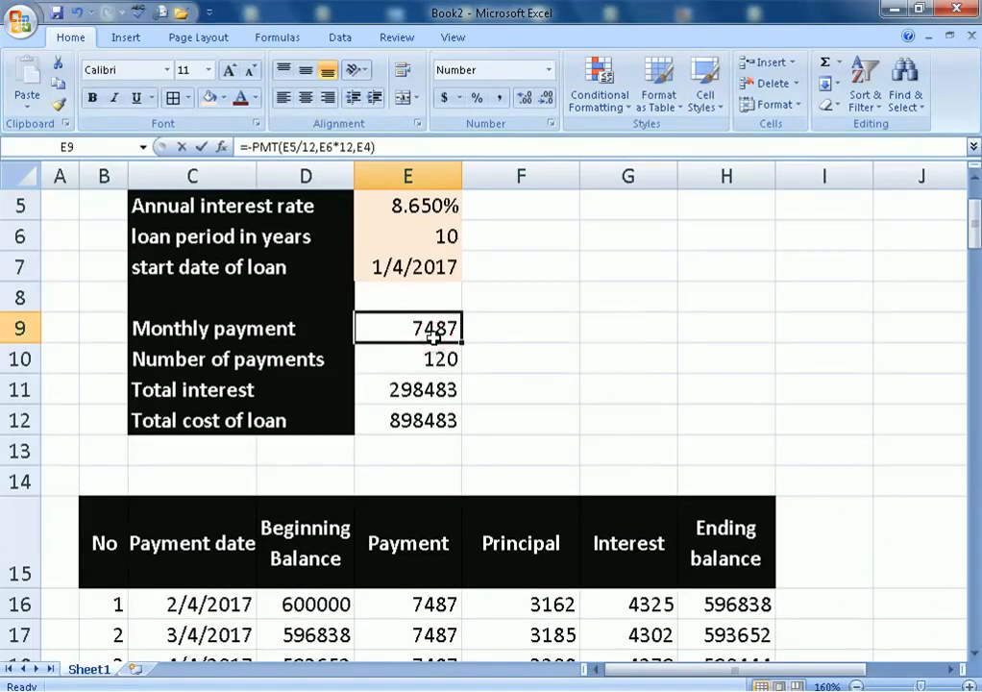
{"action": "key", "text": "F2"}
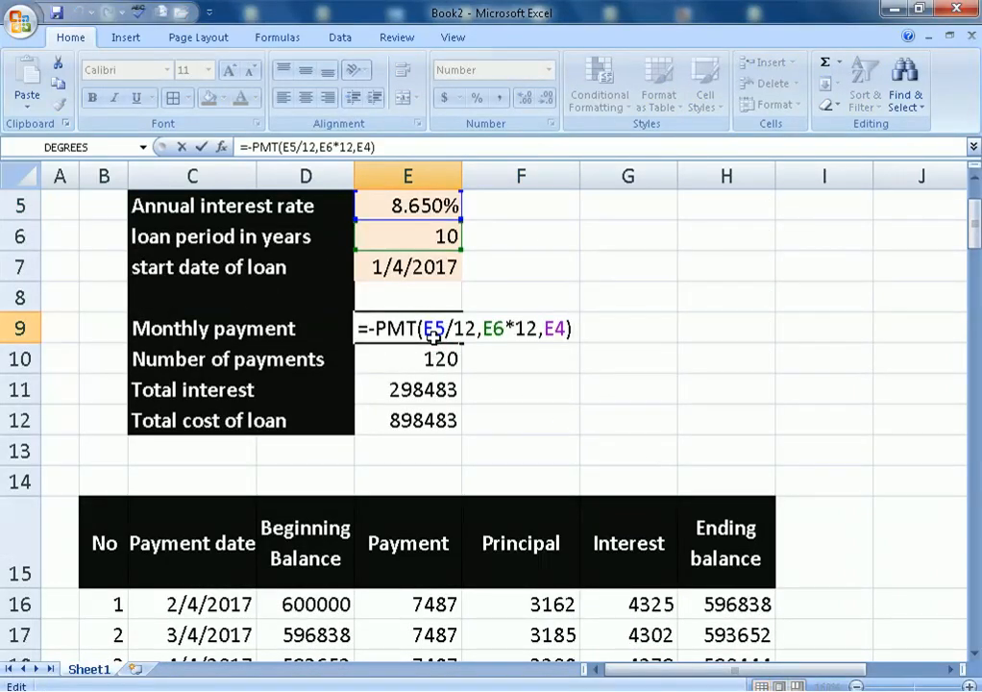
{"action": "key", "text": "Return"}
{"action": "key", "text": "F2"}
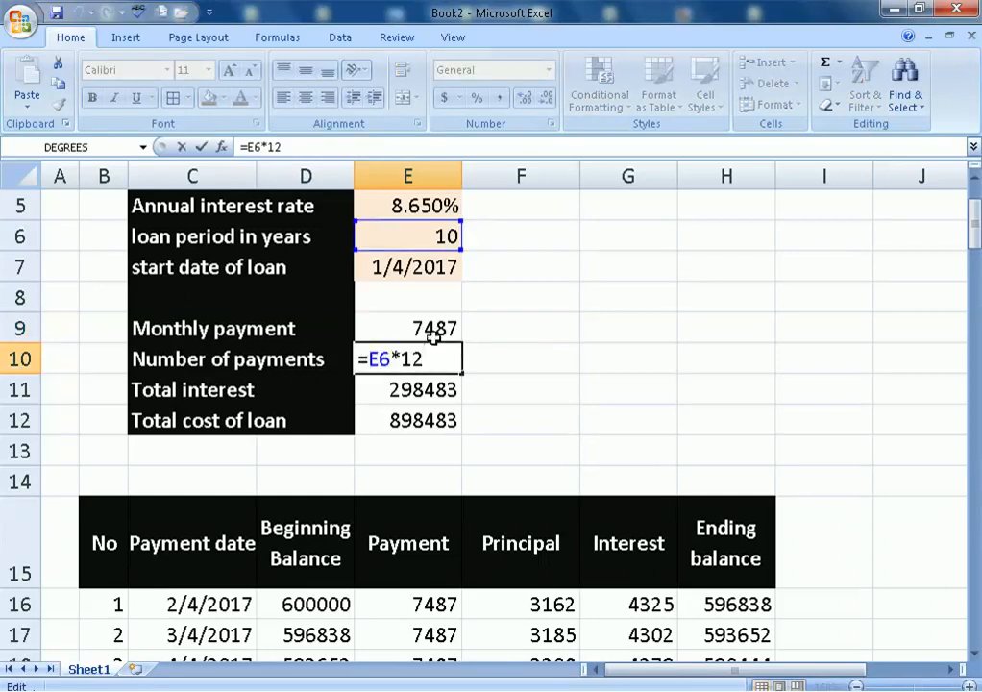
{"action": "key", "text": "Return"}
{"action": "key", "text": "F2"}
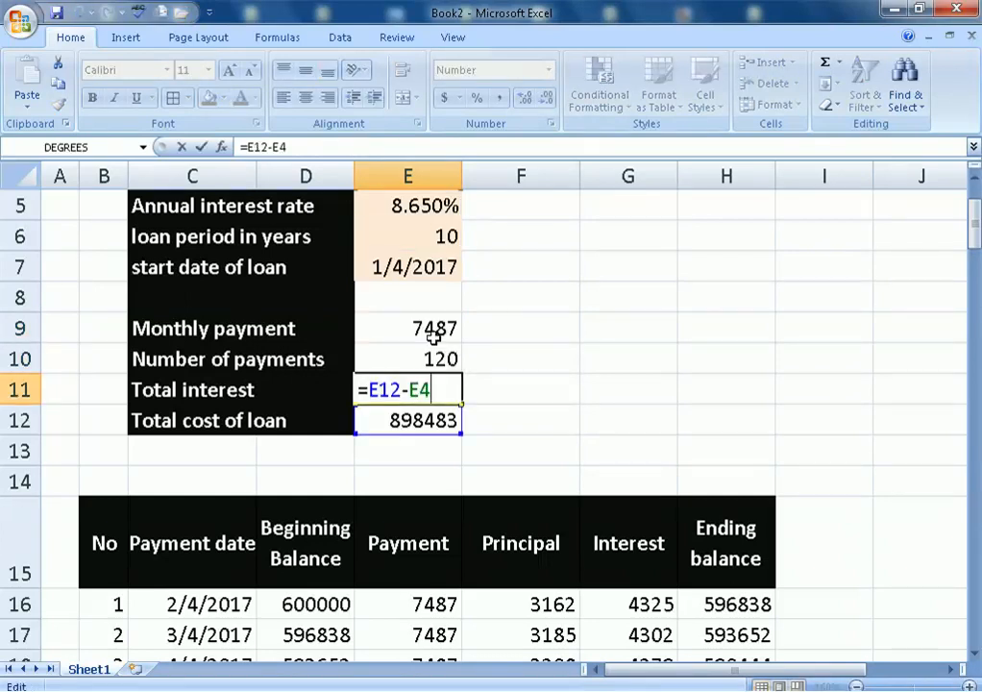
{"action": "key", "text": "Return"}
{"action": "key", "text": "F2"}
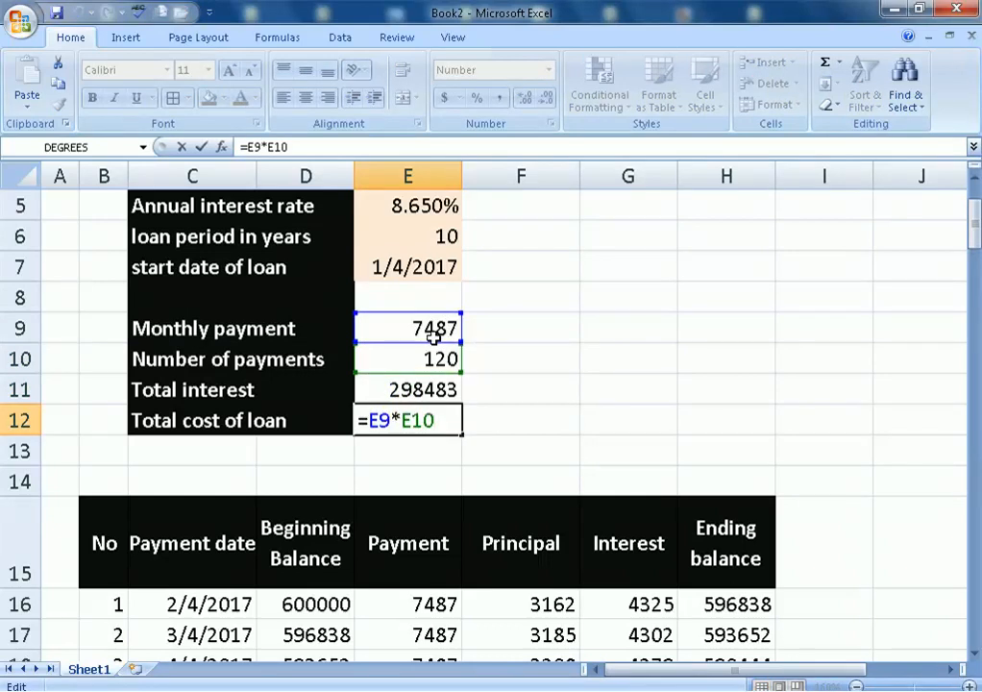
{"action": "key", "text": "Return"}
- Inspect the formula of the first payment date in C16
{"action": "scroll", "coordinate": [202, 434], "scroll_direction": "down", "scroll_amount": 1}
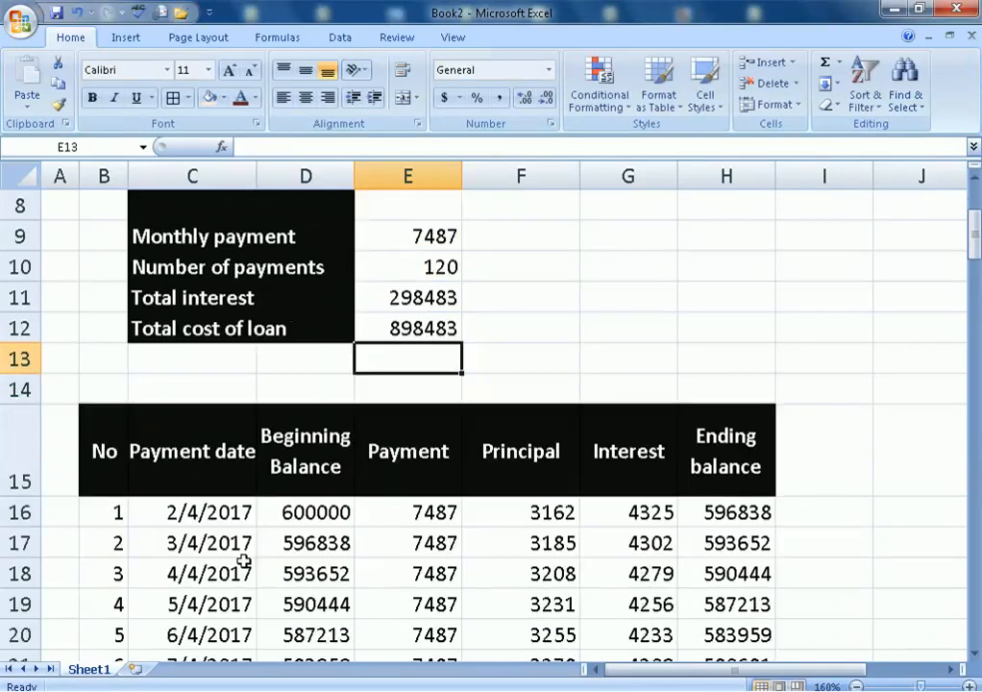
{"action": "left_click", "coordinate": [204, 514]}
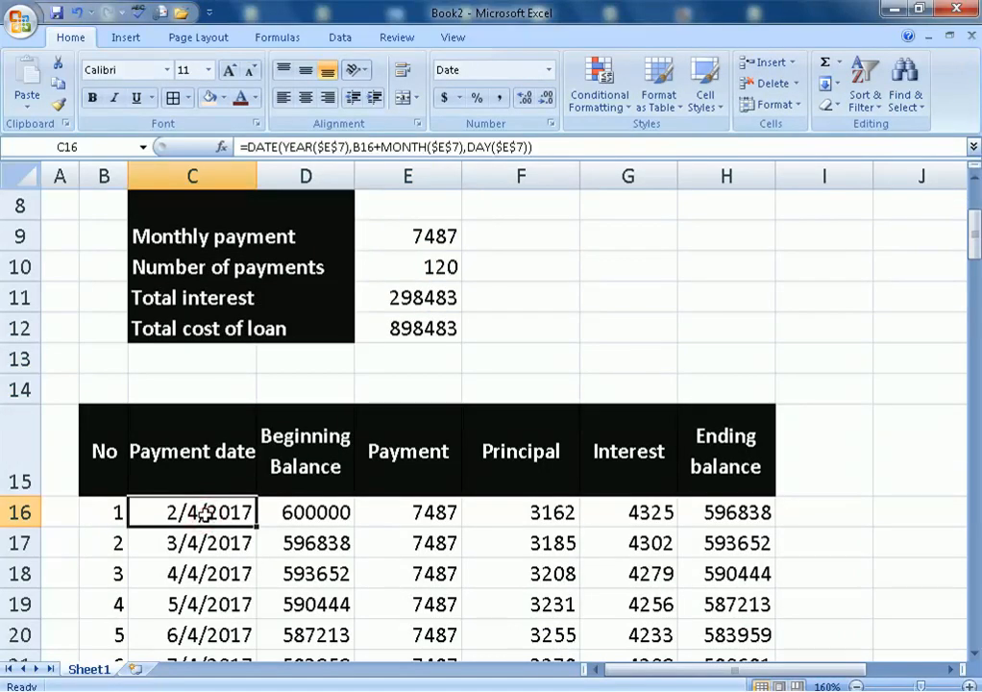
{"action": "key", "text": "F2"}
{"action": "key", "text": "Return"}
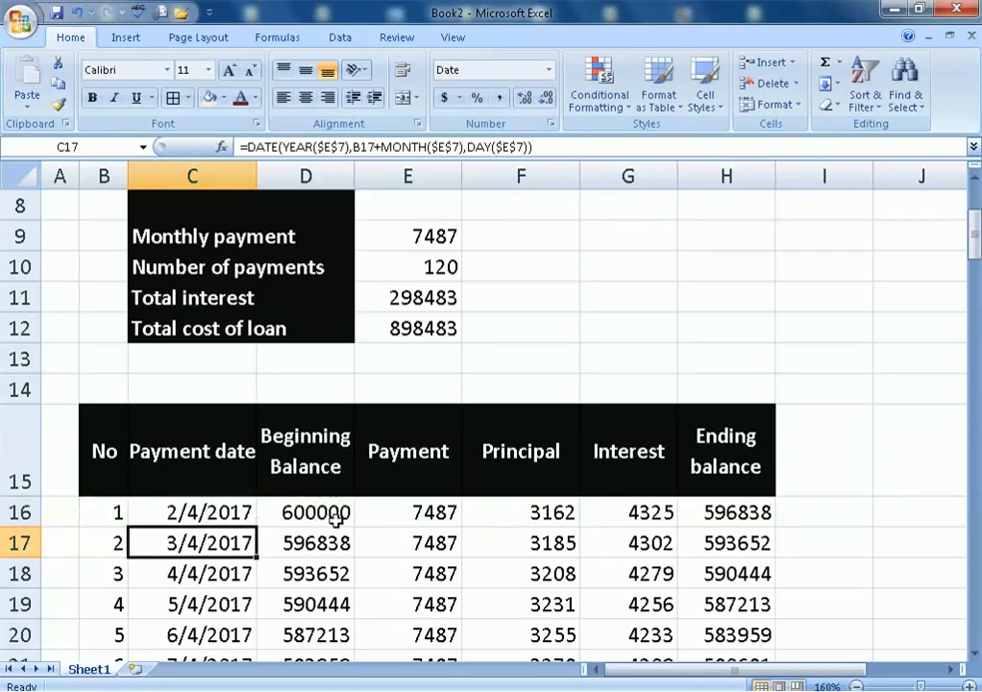
- Look over the loan inputs and the whole amortization schedule down to the final ending balance in H135
{"action": "scroll", "coordinate": [335, 519], "scroll_direction": "up", "scroll_amount": 2}
{"action": "scroll", "coordinate": [288, 522], "scroll_direction": "down", "scroll_amount": 2}
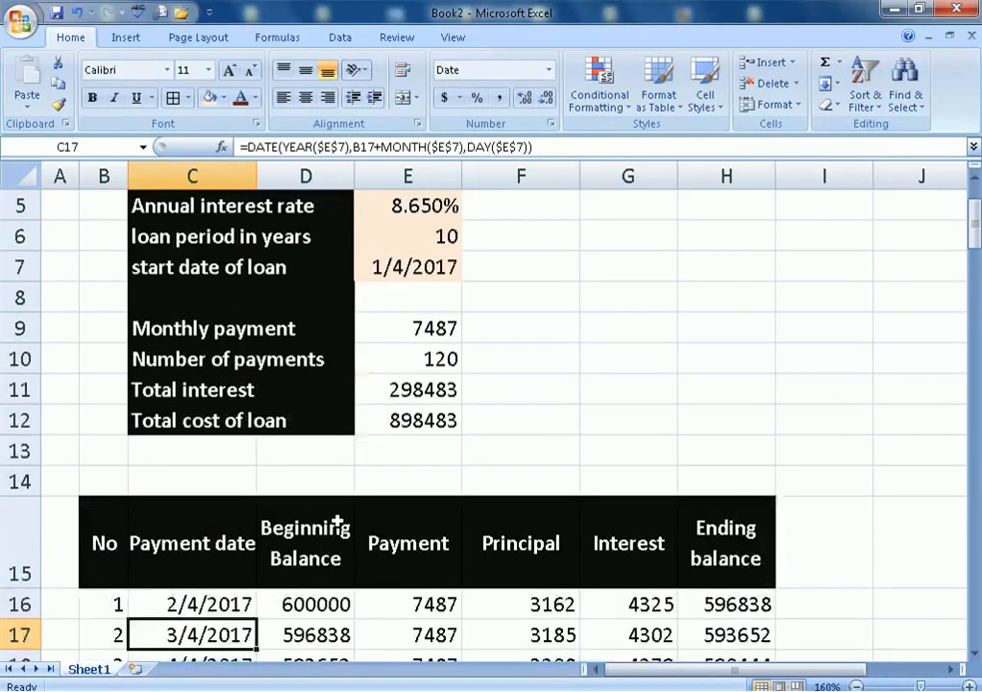
{"action": "scroll", "coordinate": [272, 445], "scroll_direction": "up", "scroll_amount": 2}
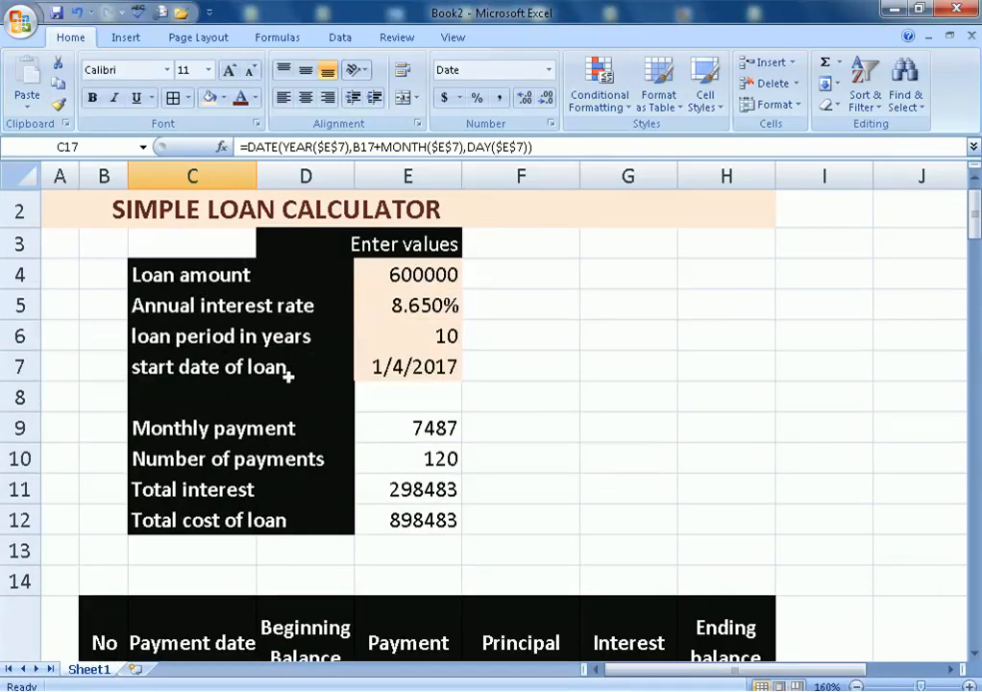
{"action": "scroll", "coordinate": [288, 375], "scroll_direction": "down", "scroll_amount": 2}
{"action": "scroll", "coordinate": [629, 491], "scroll_direction": "down", "scroll_amount": 17}
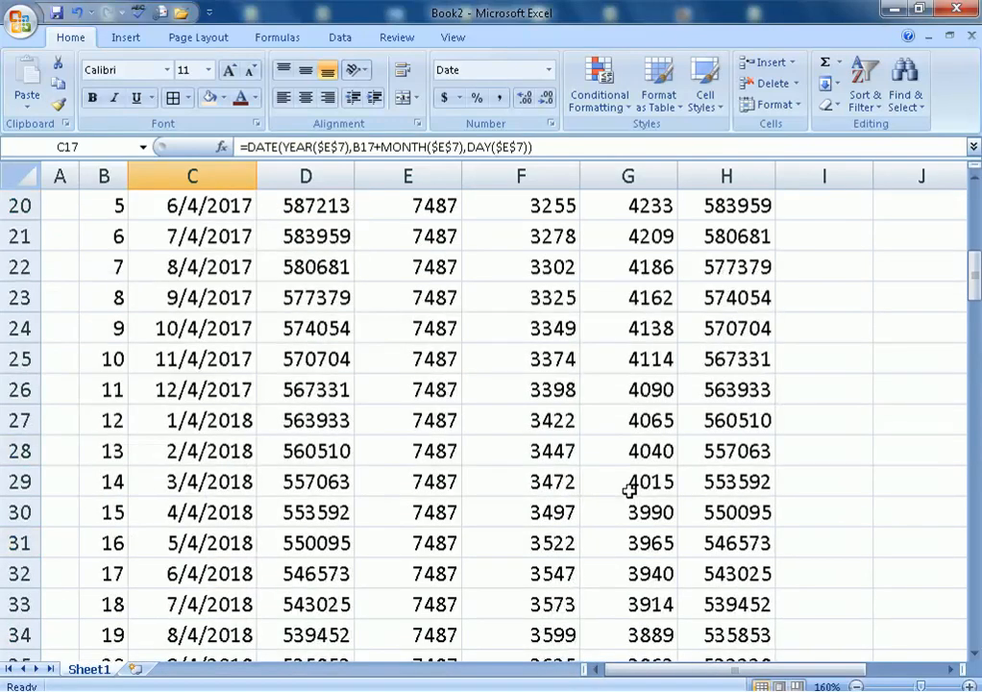
{"action": "scroll", "coordinate": [628, 487], "scroll_direction": "down", "scroll_amount": 11}
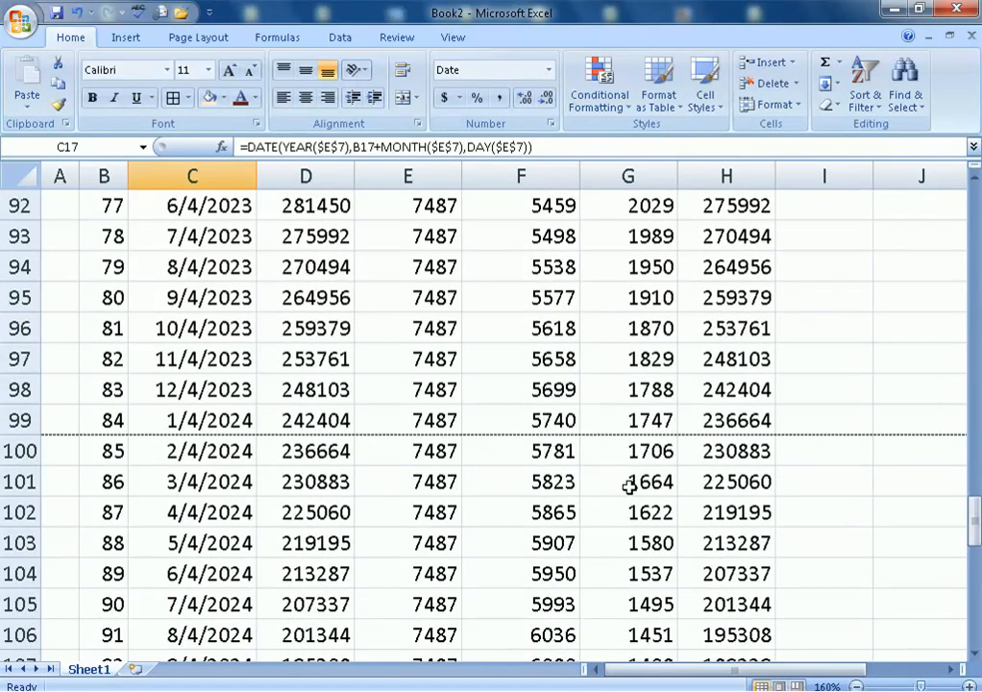
{"action": "scroll", "coordinate": [629, 487], "scroll_direction": "down", "scroll_amount": 13}
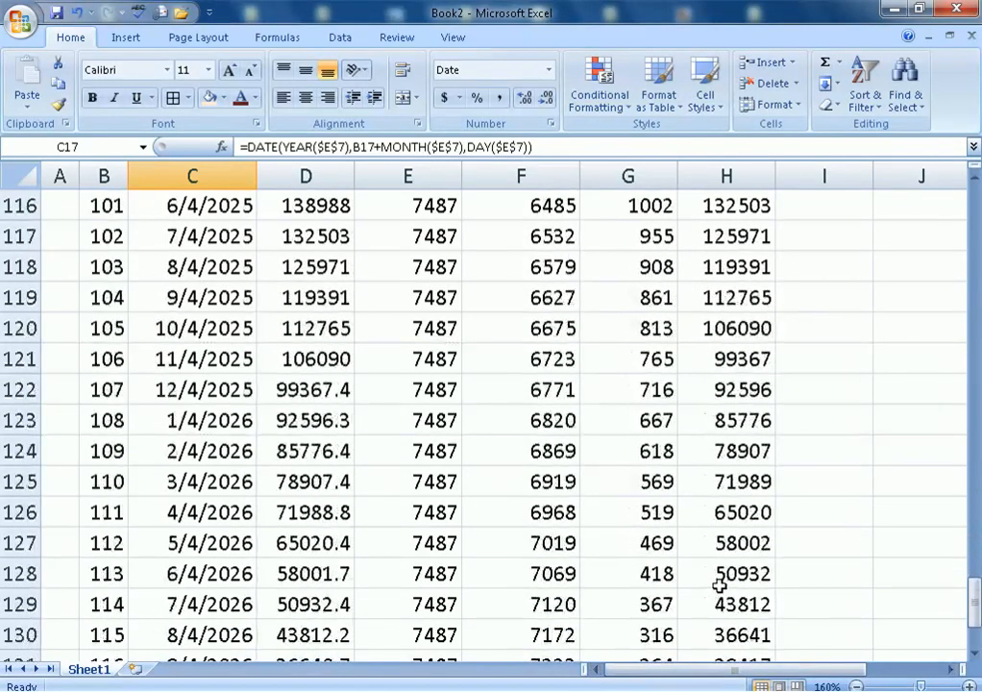
{"action": "left_click", "coordinate": [761, 328]}
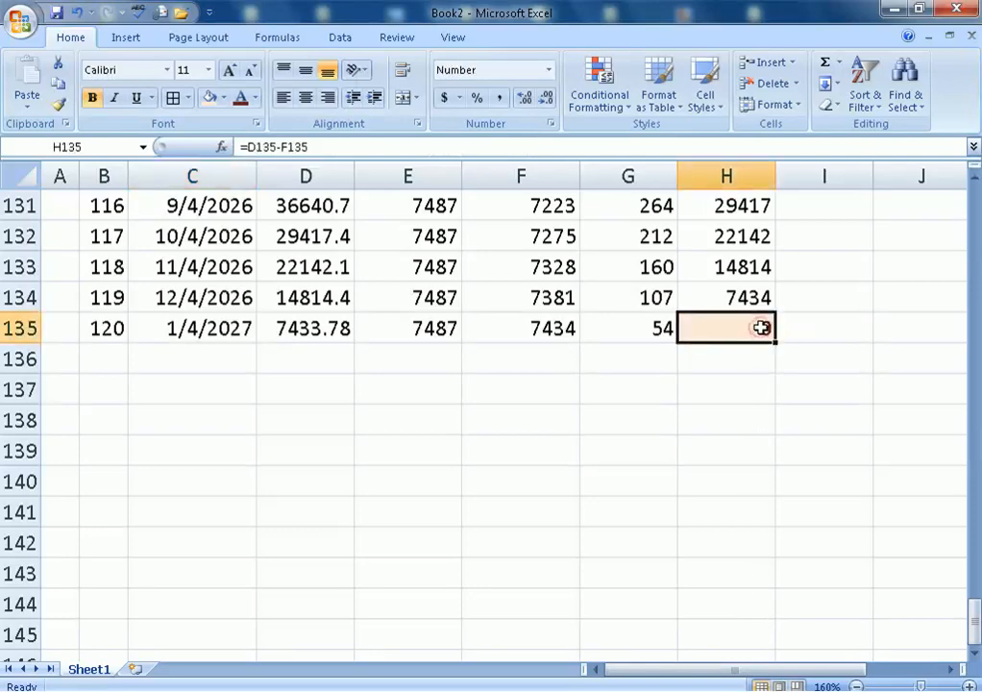
- Look back over the amortization schedule from its last rows up to the loan inputs and payment totals in E4:E12
{"action": "scroll", "coordinate": [760, 328], "scroll_direction": "up", "scroll_amount": 1}
{"action": "scroll", "coordinate": [761, 327], "scroll_direction": "up", "scroll_amount": 20}
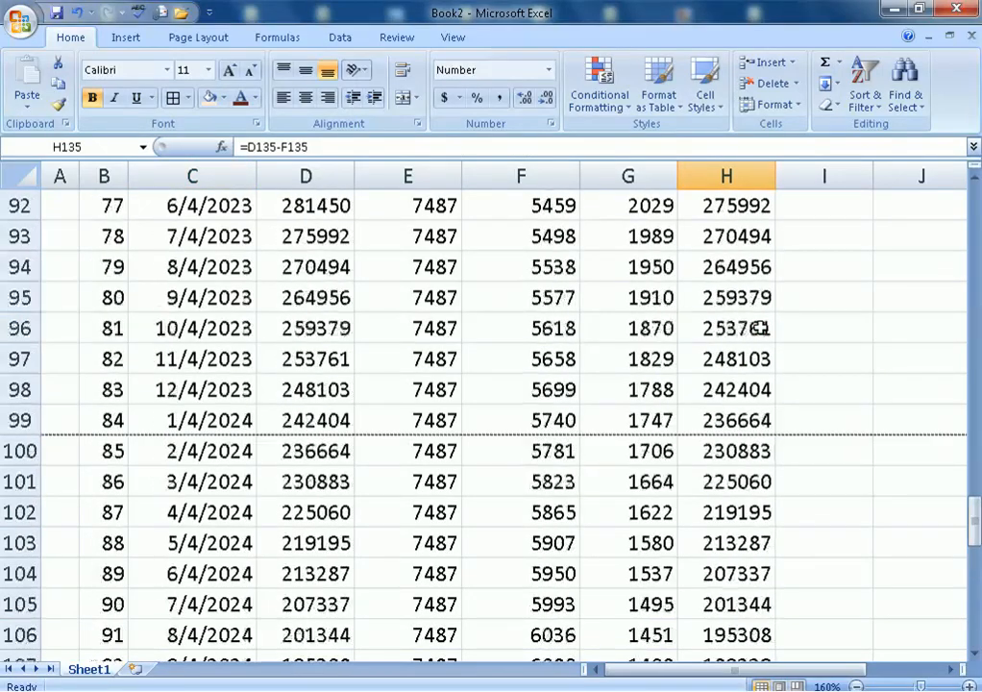
{"action": "scroll", "coordinate": [760, 327], "scroll_direction": "up", "scroll_amount": 15}
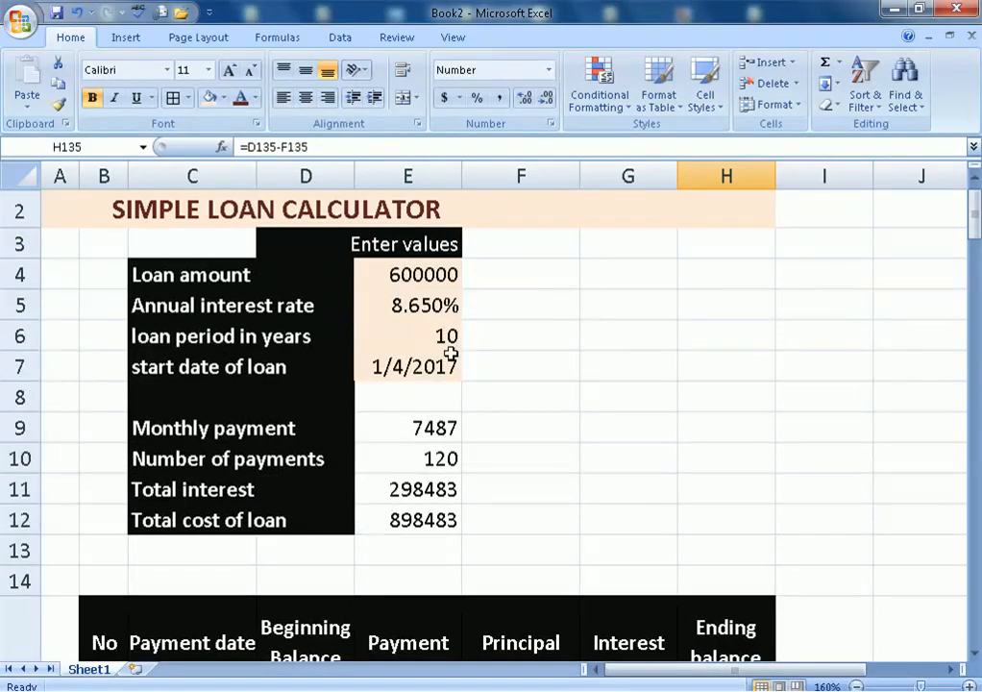
{"action": "scroll", "coordinate": [642, 481], "scroll_direction": "down", "scroll_amount": 5}
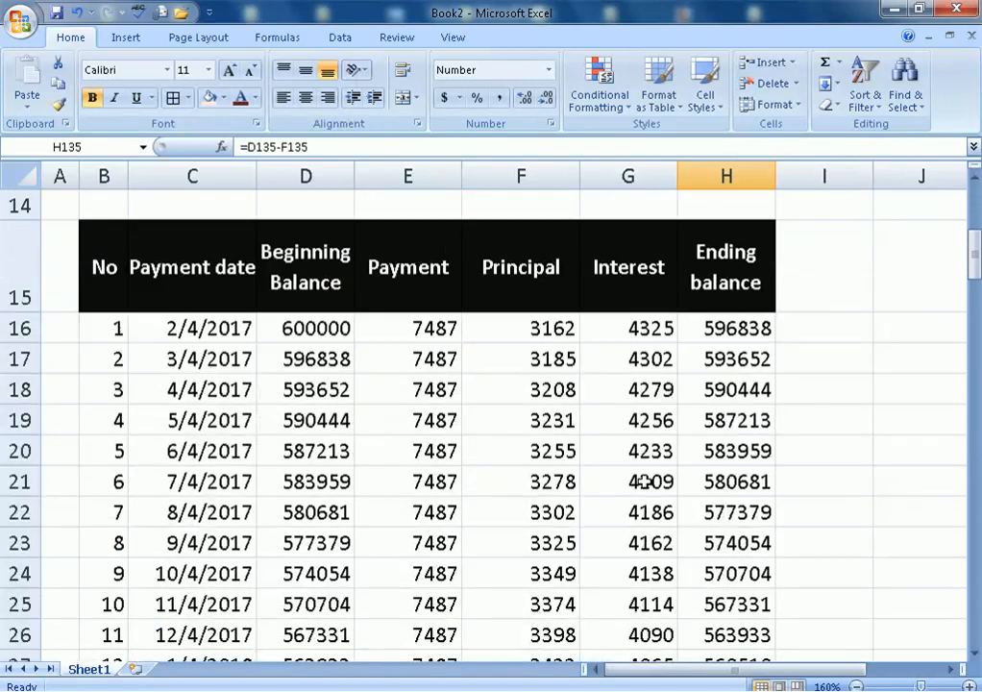
{"action": "scroll", "coordinate": [642, 481], "scroll_direction": "up", "scroll_amount": 3}
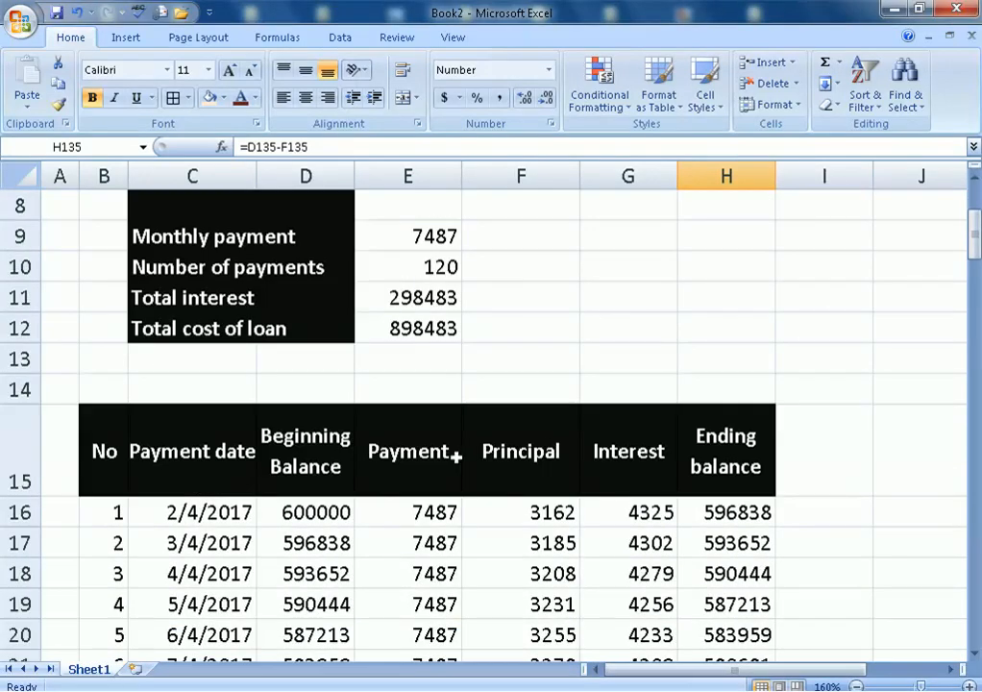
{"action": "scroll", "coordinate": [456, 458], "scroll_direction": "up", "scroll_amount": 2}
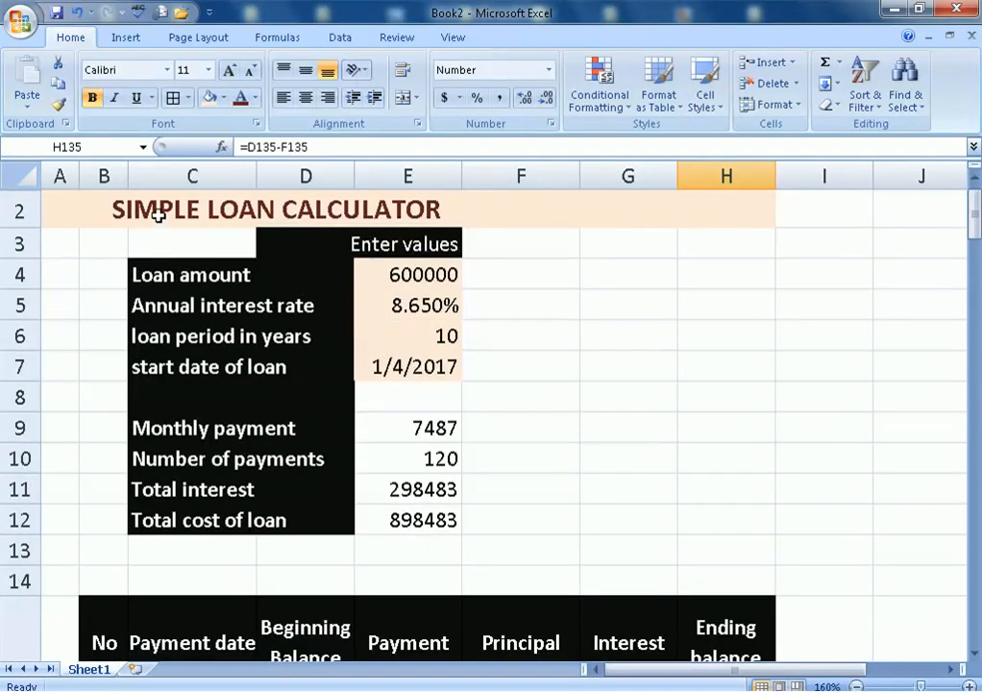
{"action": "scroll", "coordinate": [465, 312], "scroll_direction": "down", "scroll_amount": 2}
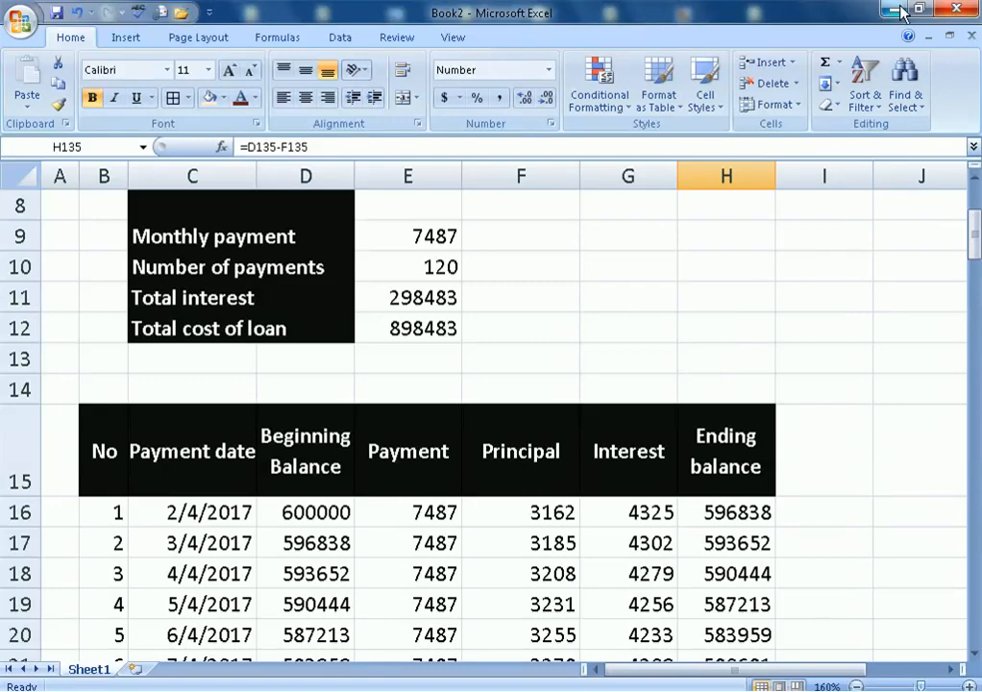
- Minimize the loan calculator workbook to show the desktop, and close the Libraries and Magnifier windows
{"action": "left_click", "coordinate": [957, 10]}
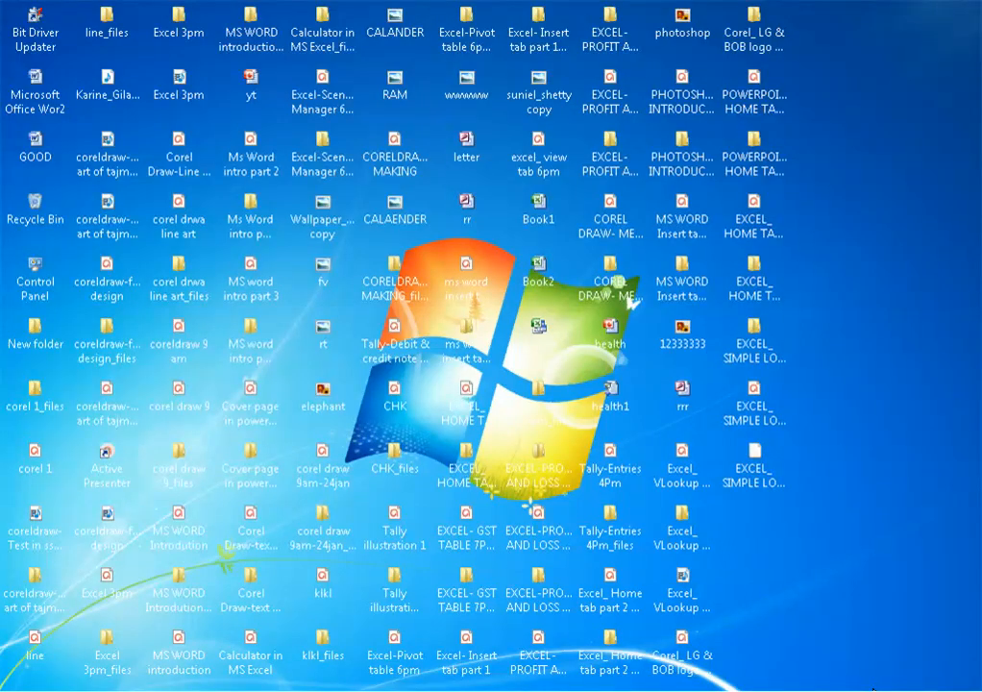
{"action": "left_click", "coordinate": [873, 689]}
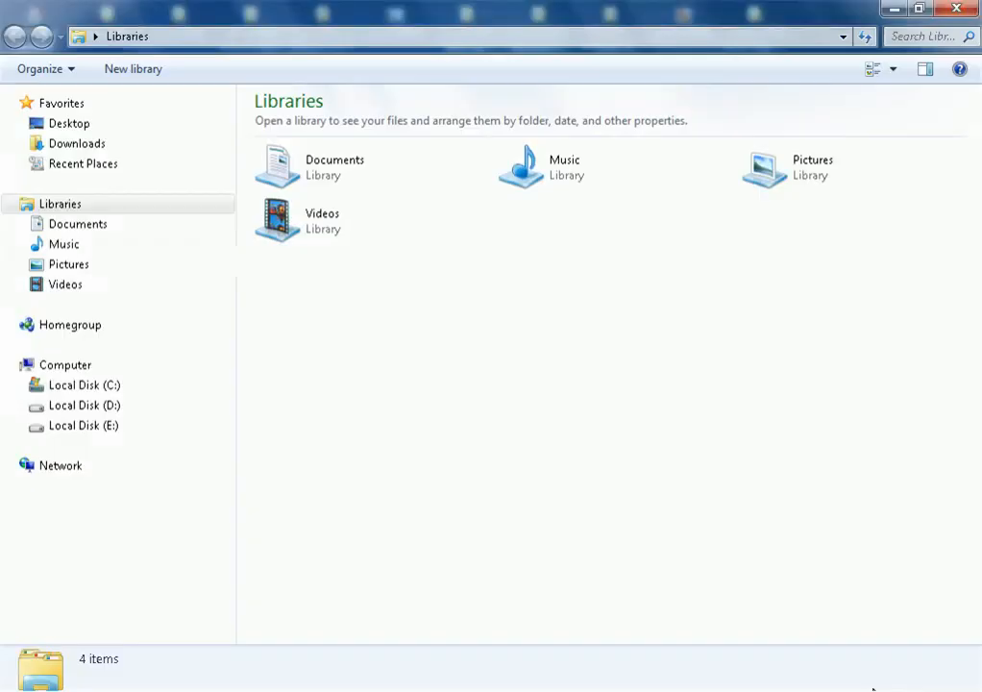
{"action": "left_click", "coordinate": [956, 9]}
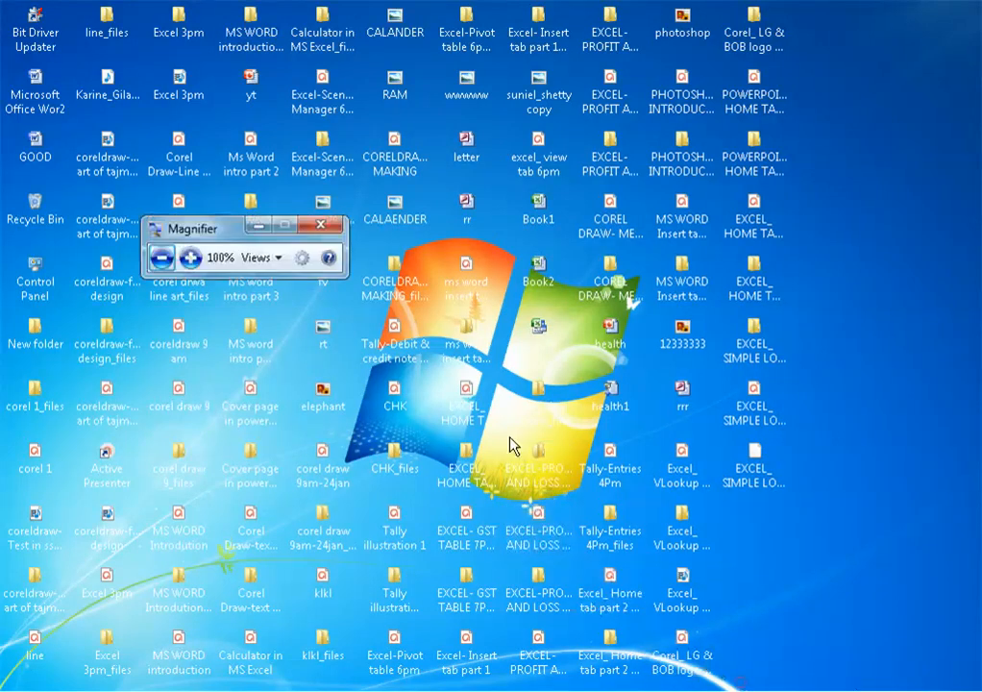
{"action": "left_click", "coordinate": [325, 224]}
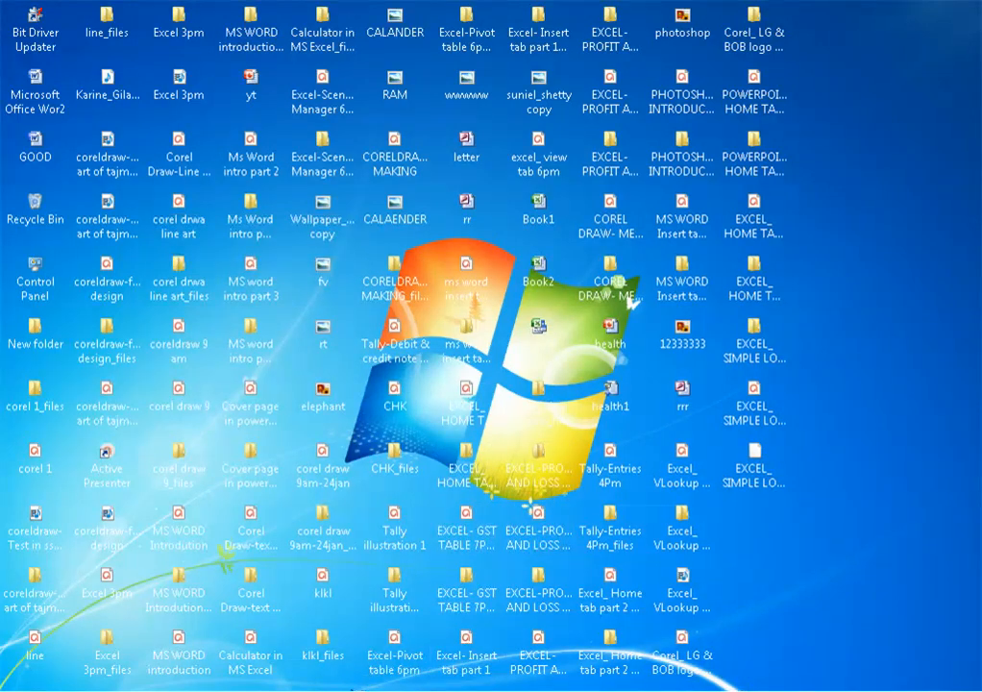
{"action": "mouse_move", "coordinate": [350, 688]}
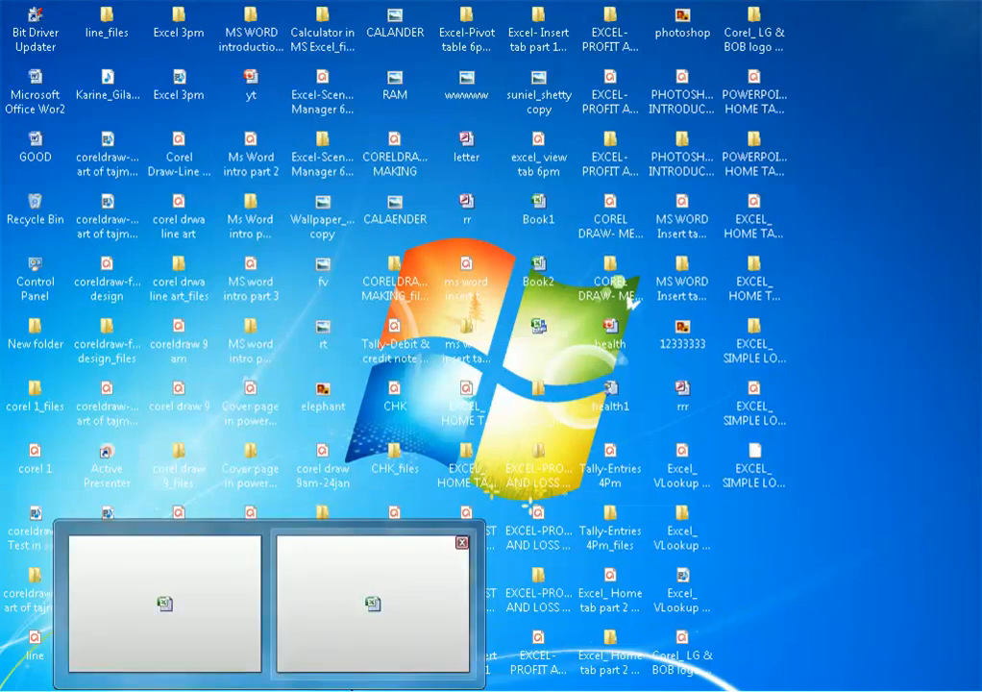